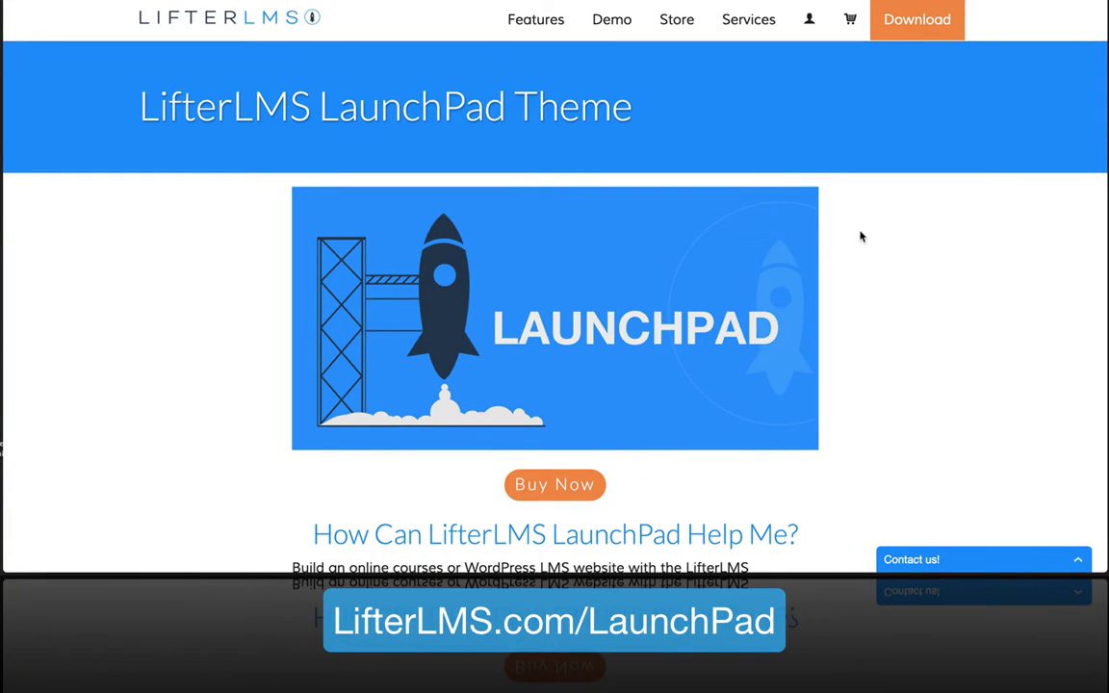
- Browse the admin dashboard, then bring up the installed Themes list
scroll(922, 468, down, 5)
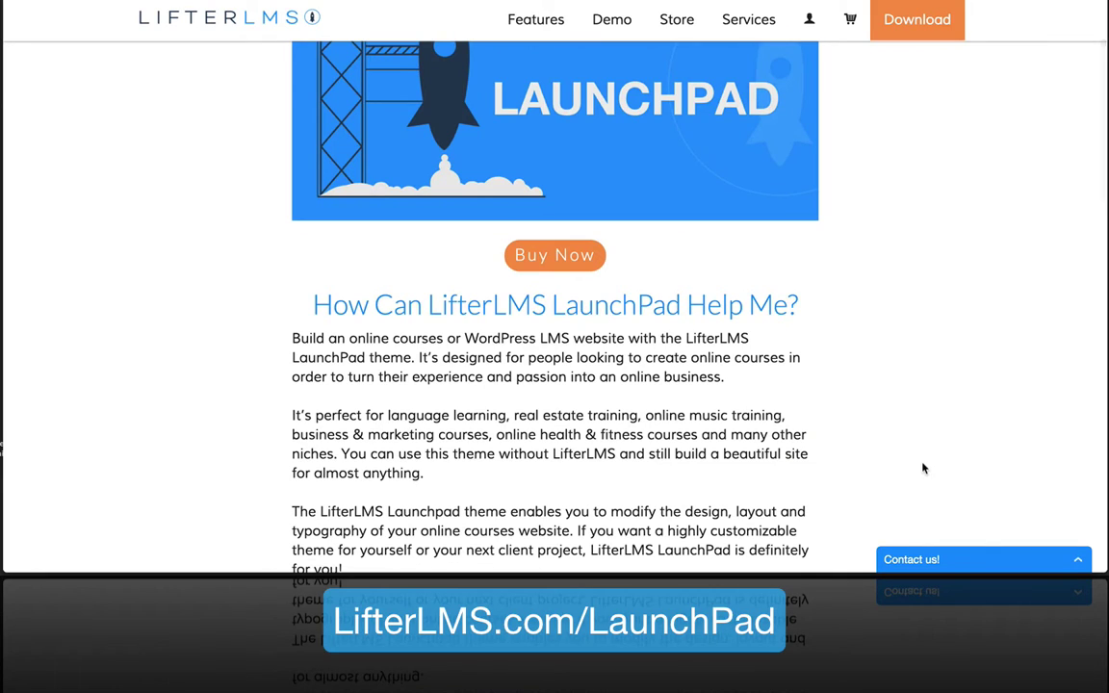
scroll(802, 291, up, 5)
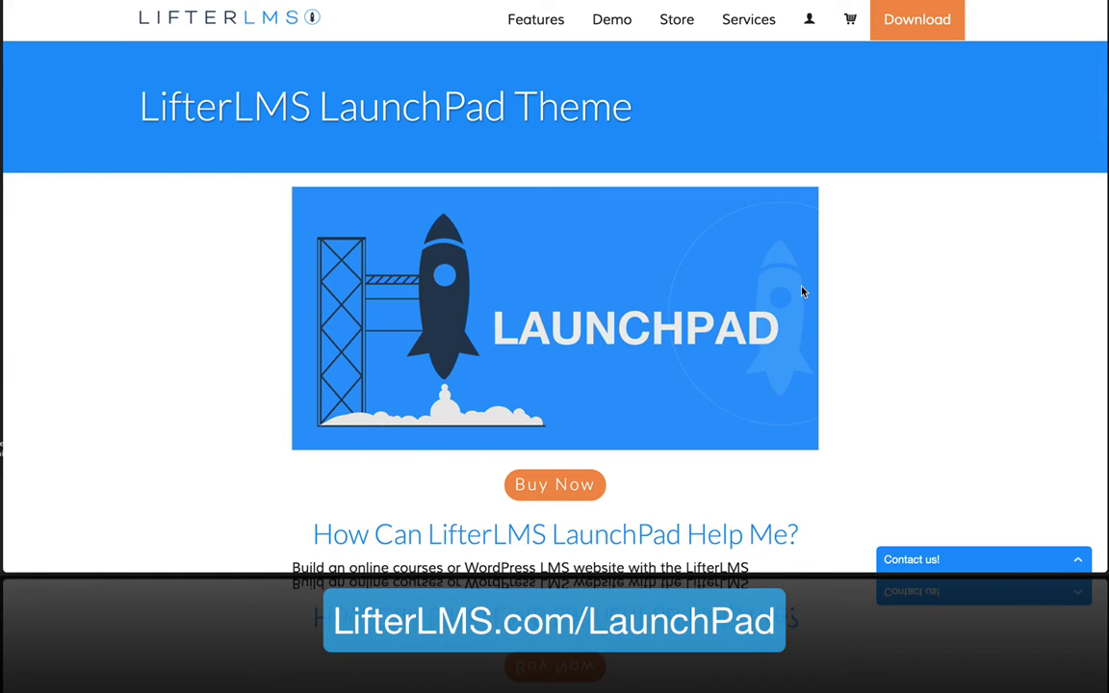
scroll(801, 292, down, 3)
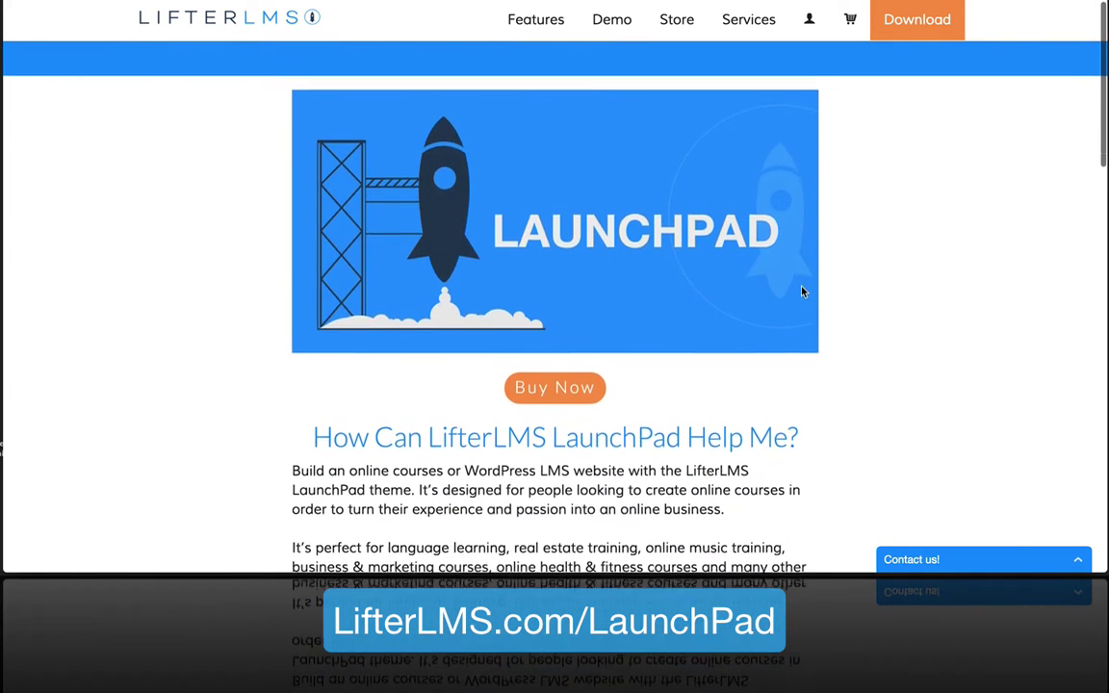
scroll(802, 292, up, 3)
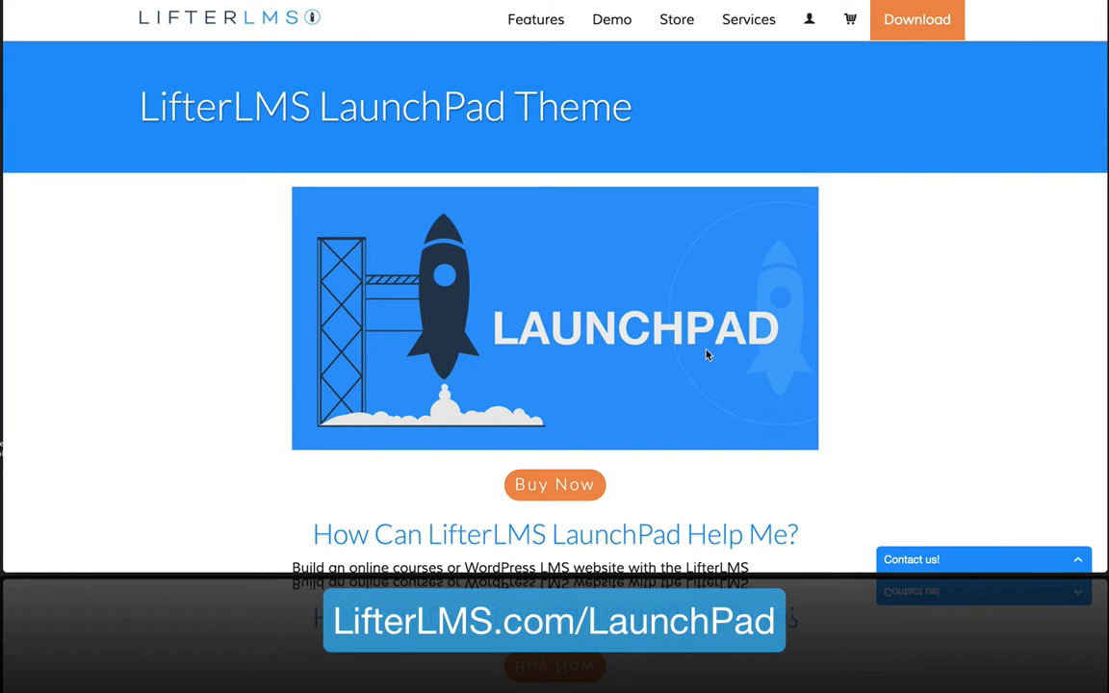
scroll(203, 296, down, 2)
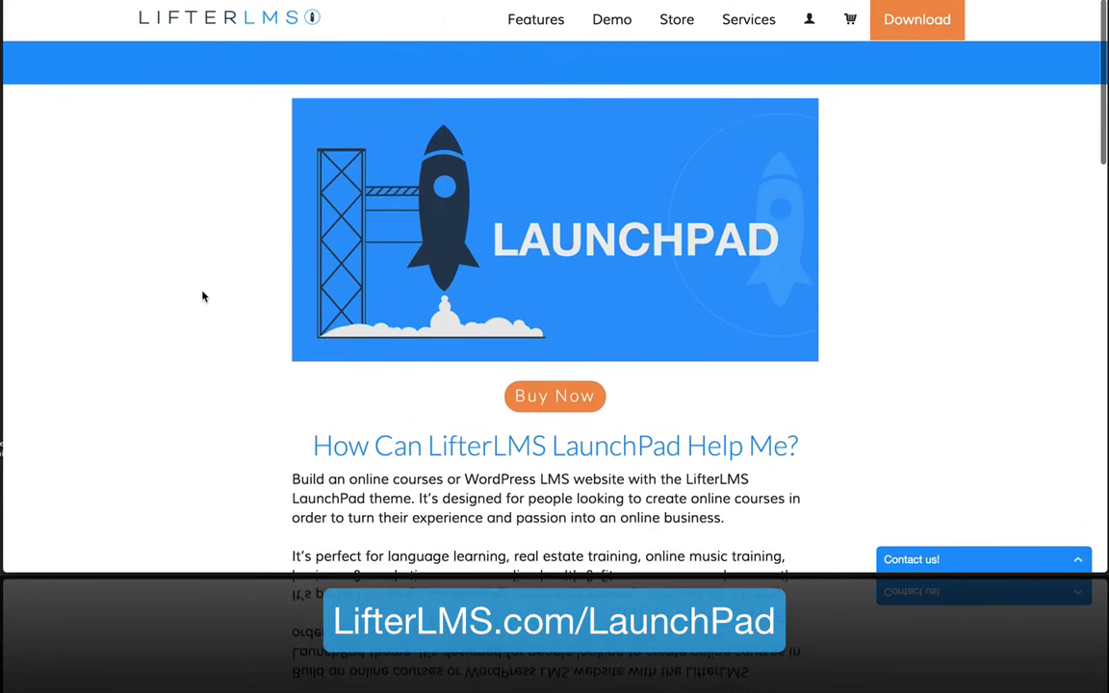
scroll(203, 296, up, 2)
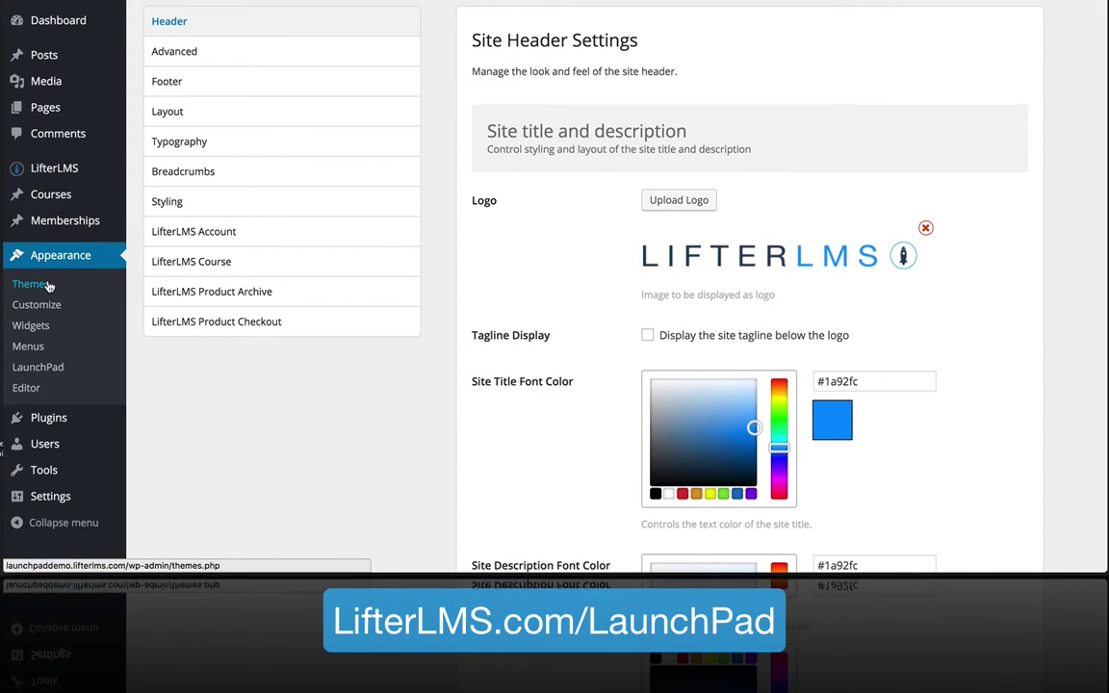
click(46, 285)
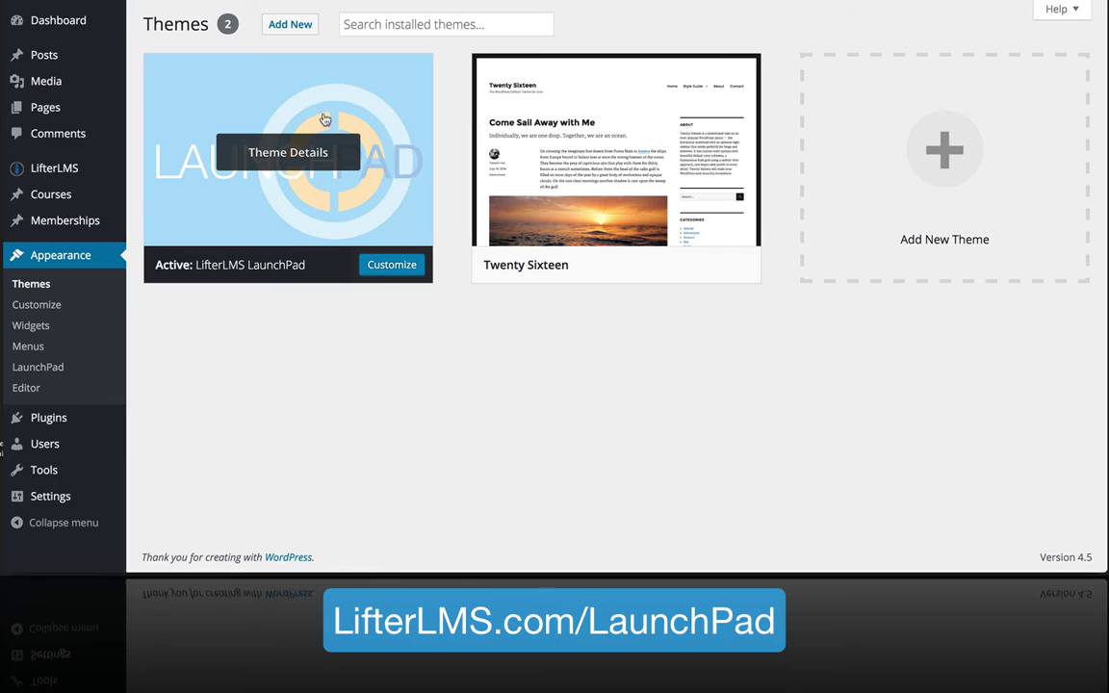
- Review LaunchPad Header settings: LifterLMS logo, #1a92fc title, #fefefe menu and #f8954f hover colours
click(52, 369)
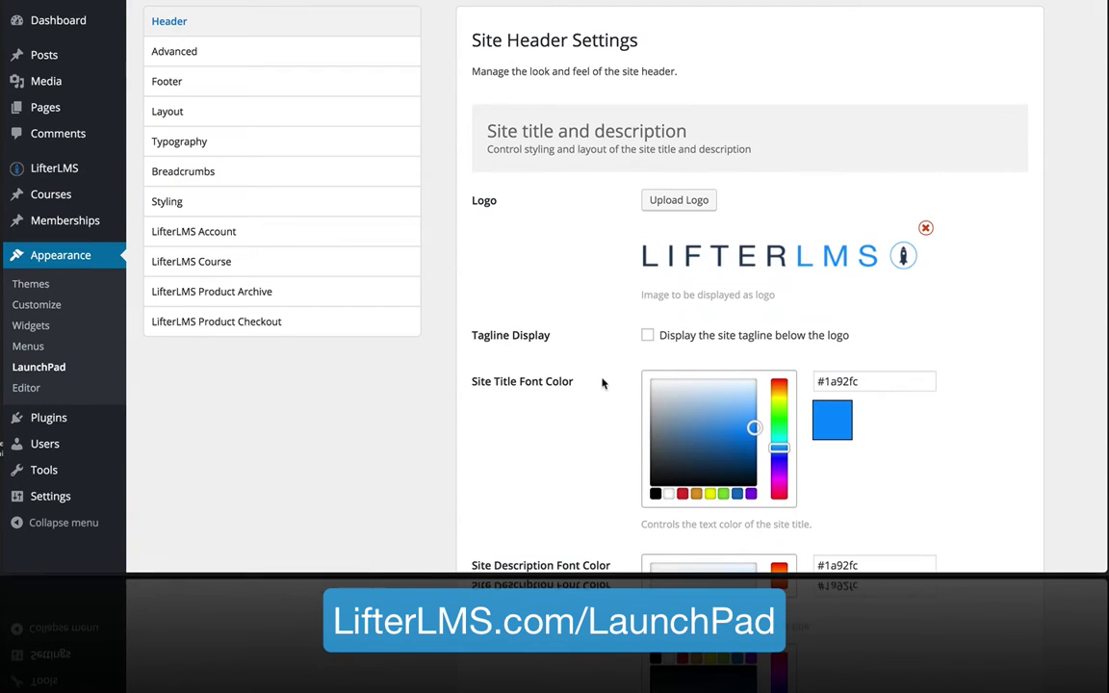
scroll(608, 394, down, 2)
scroll(608, 394, down, 5)
scroll(608, 395, up, 8)
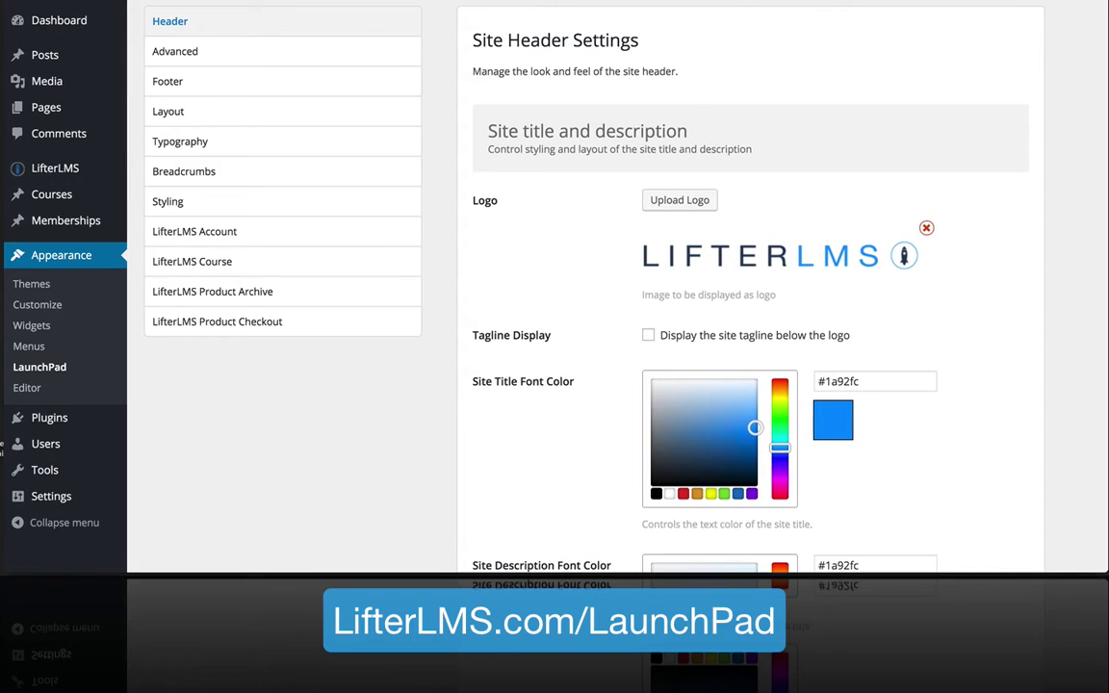
scroll(659, 423, down, 1)
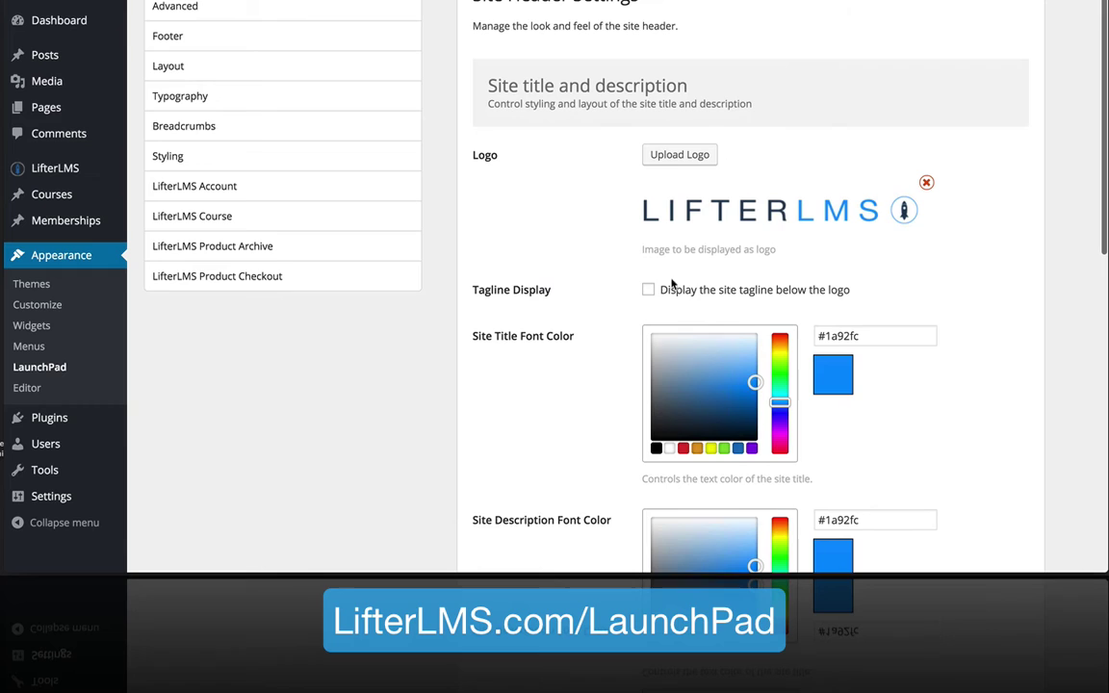
scroll(619, 336, down, 3)
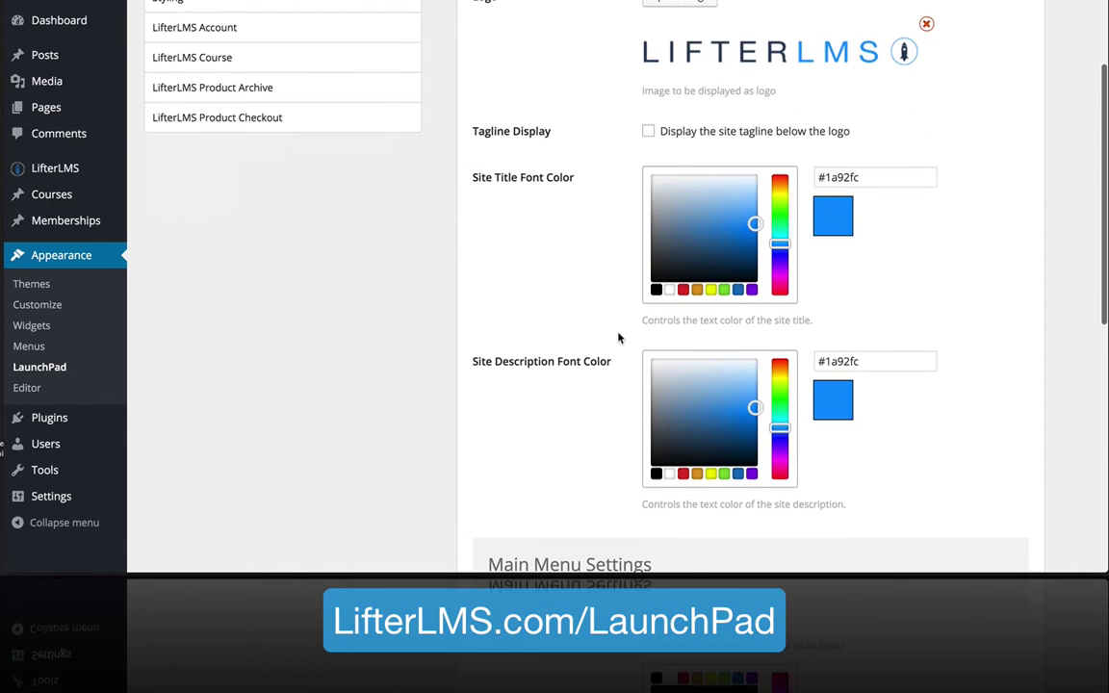
scroll(555, 252, down, 3)
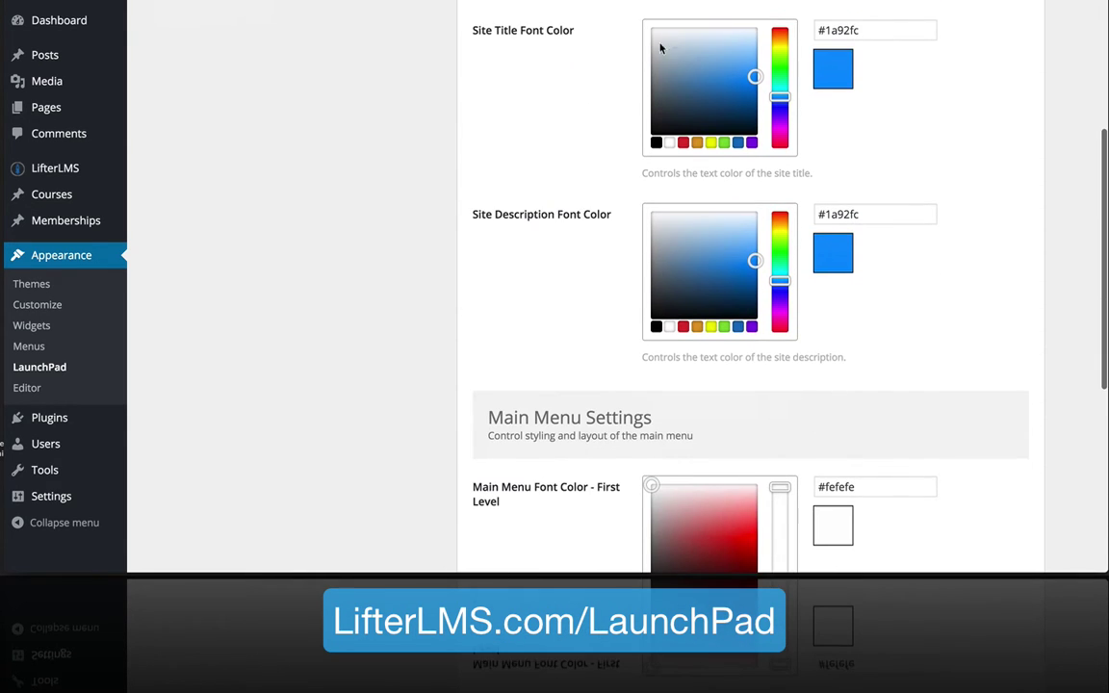
scroll(661, 350, down, 3)
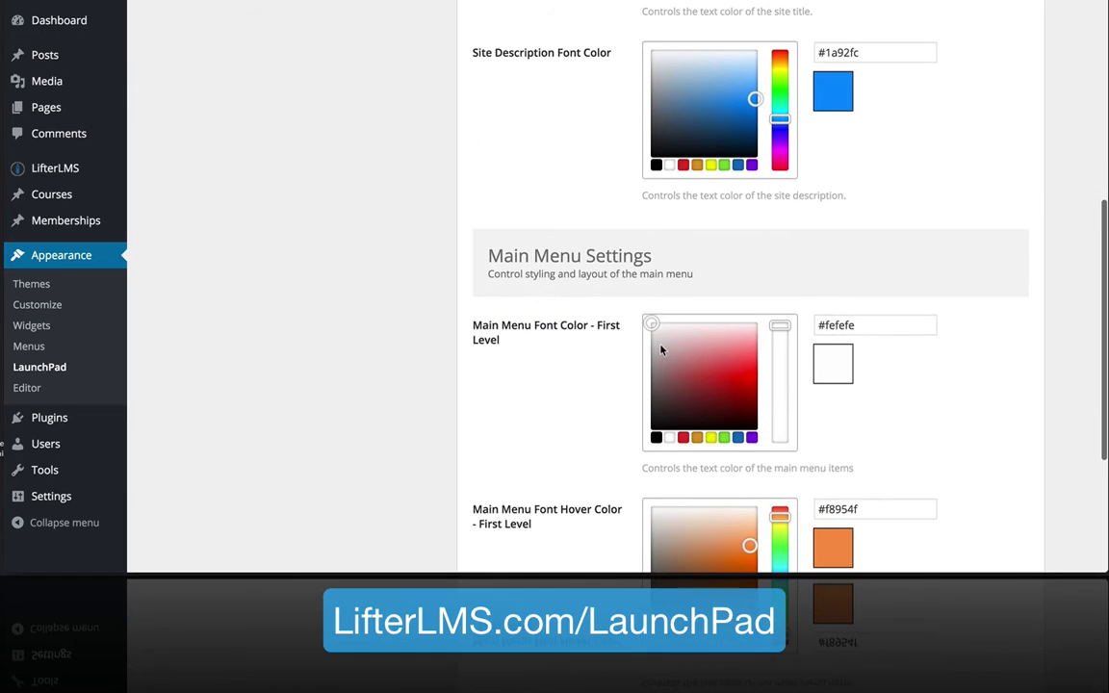
scroll(661, 350, down, 4)
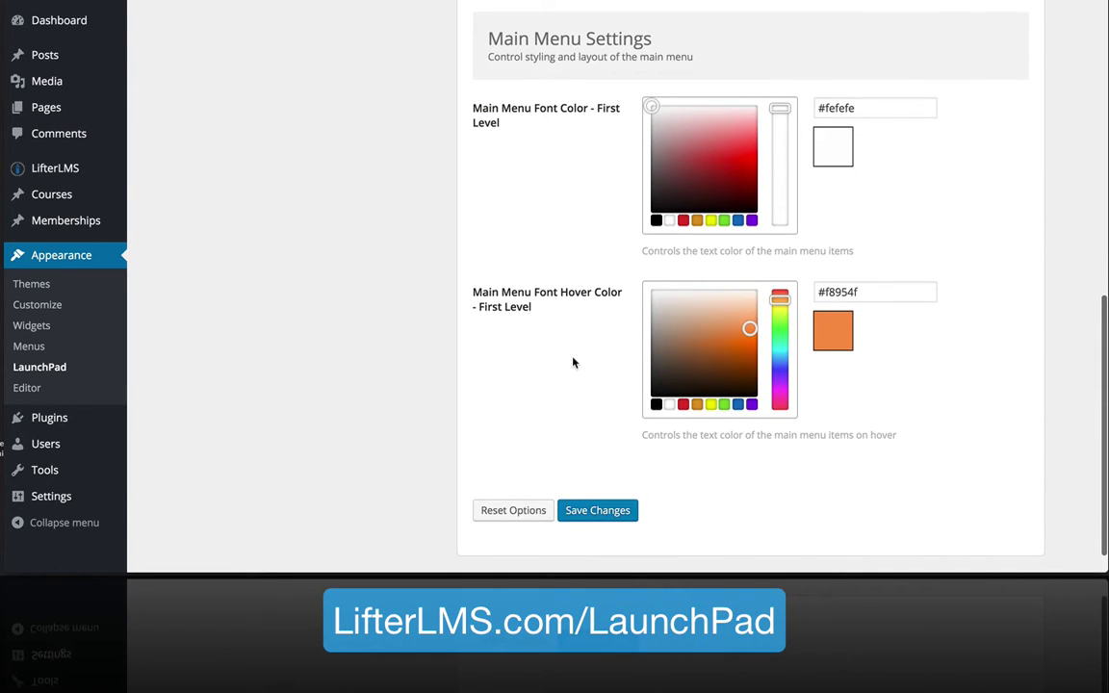
scroll(573, 362, up, 10)
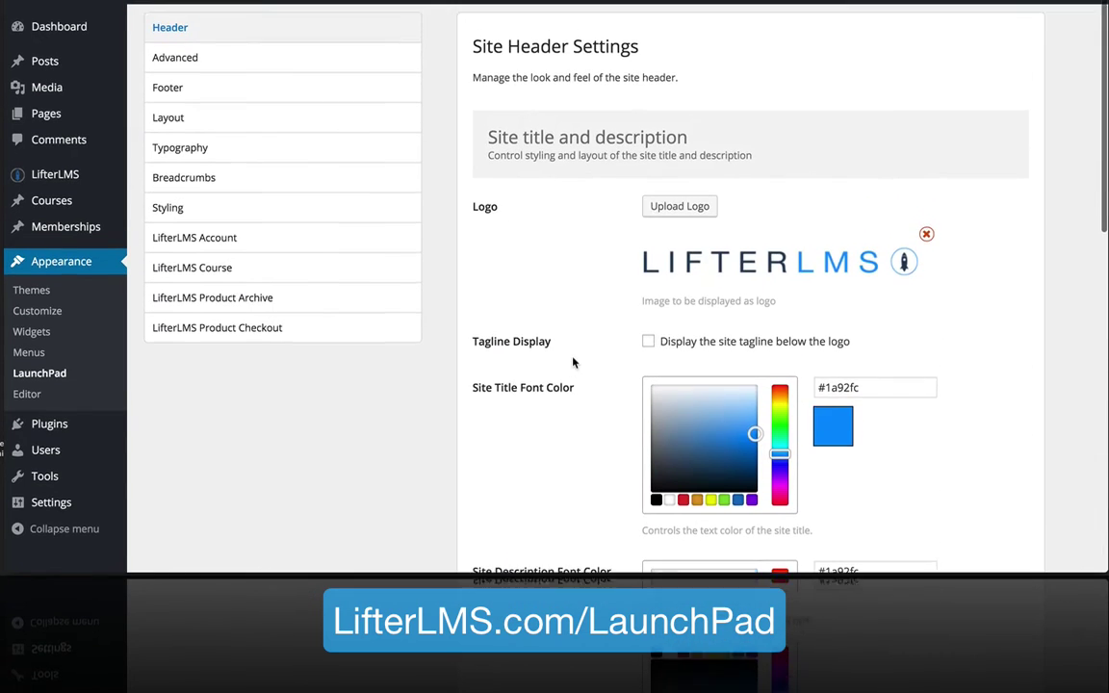
click(172, 51)
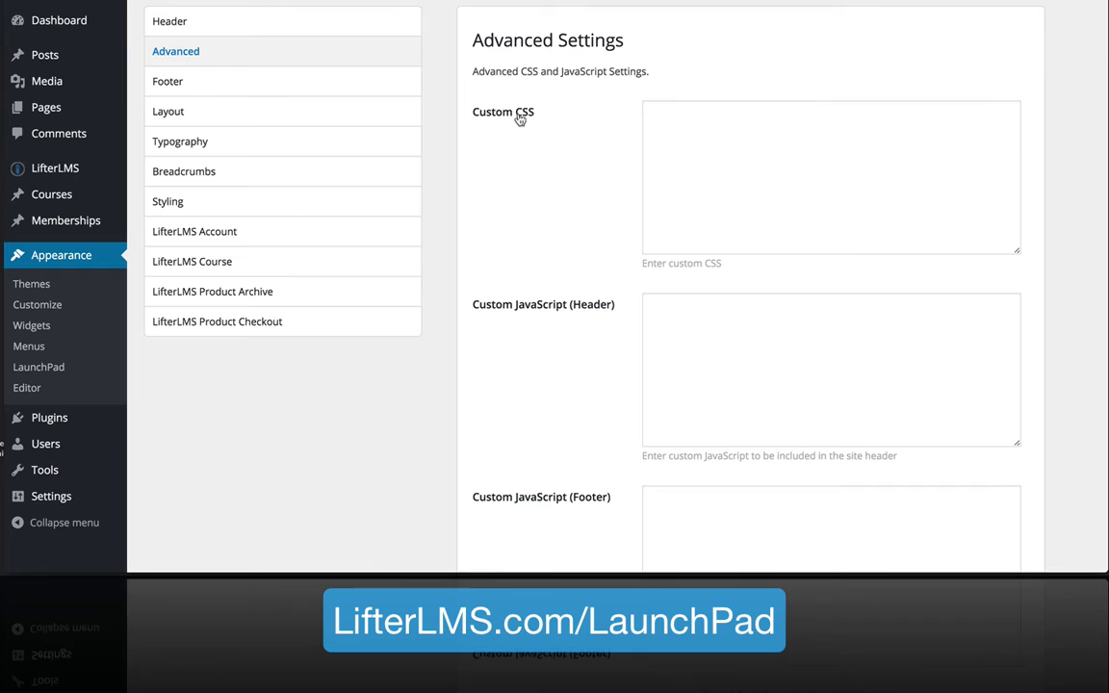
scroll(718, 261, down, 3)
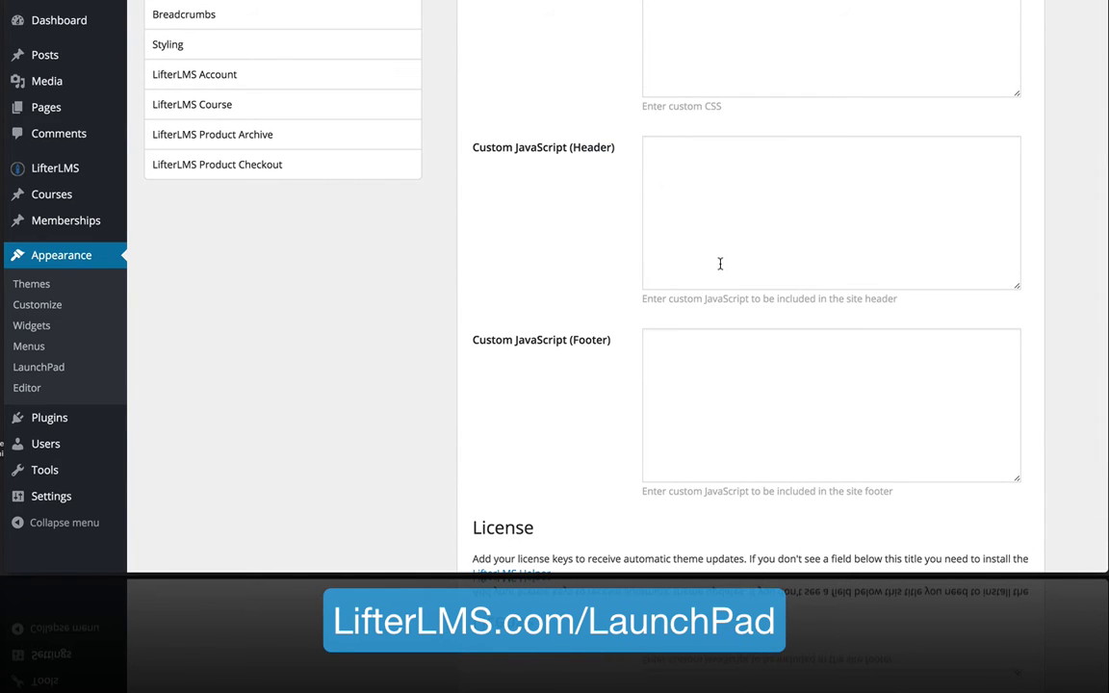
scroll(717, 177, up, 3)
click(703, 321)
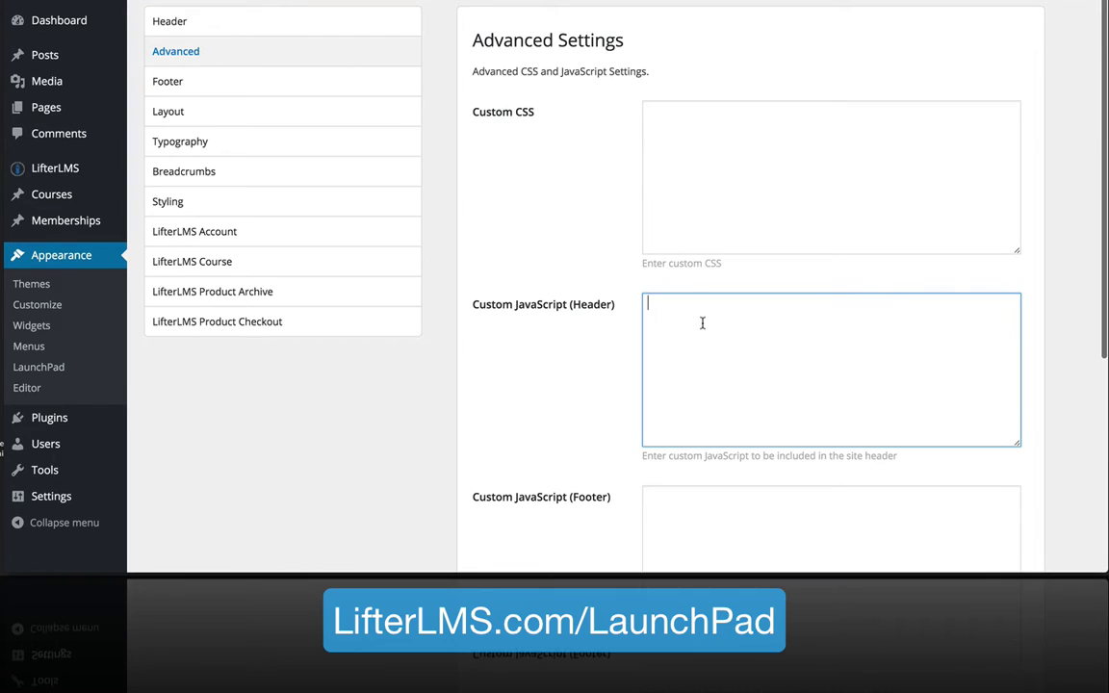
scroll(703, 323, down, 6)
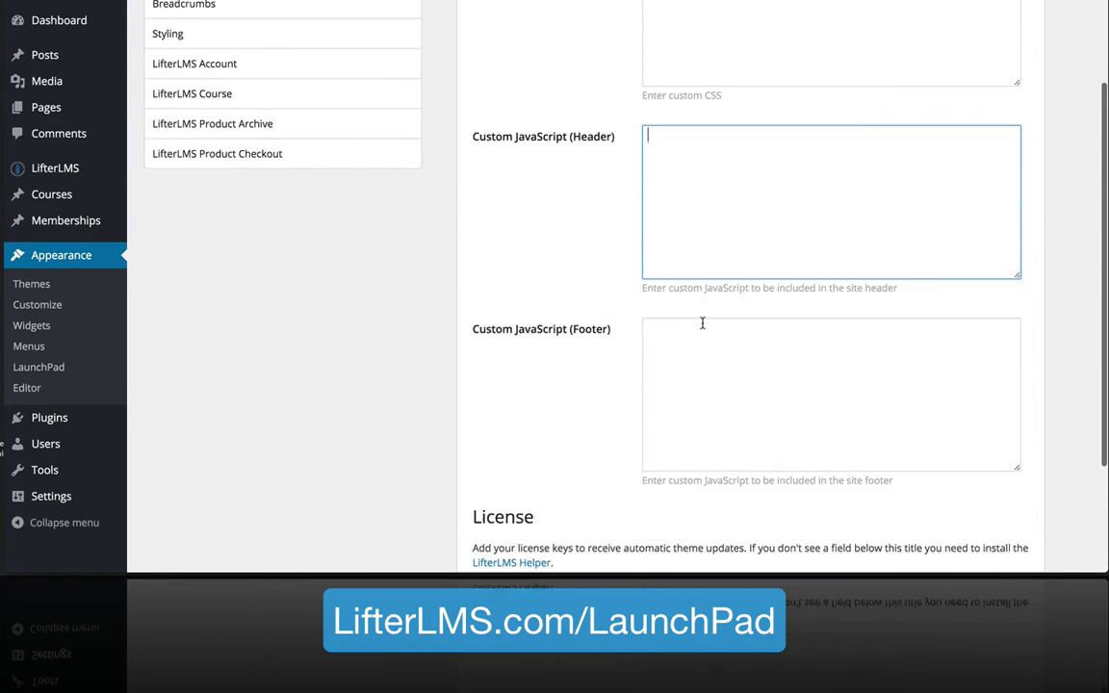
scroll(702, 322, up, 4)
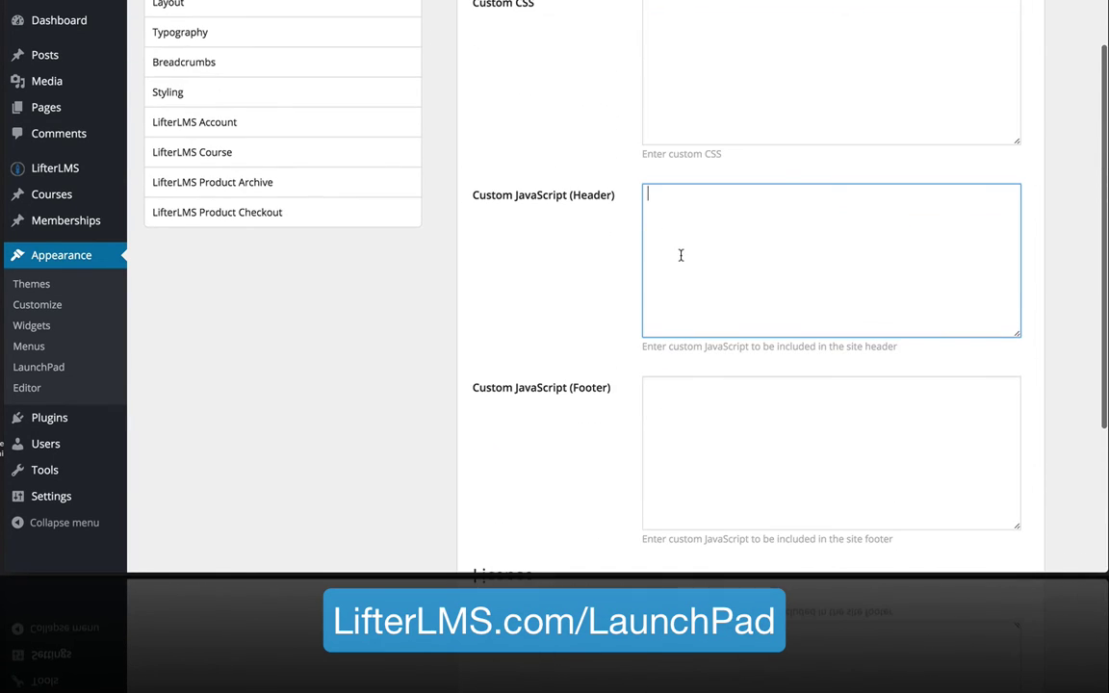
scroll(492, 174, up, 3)
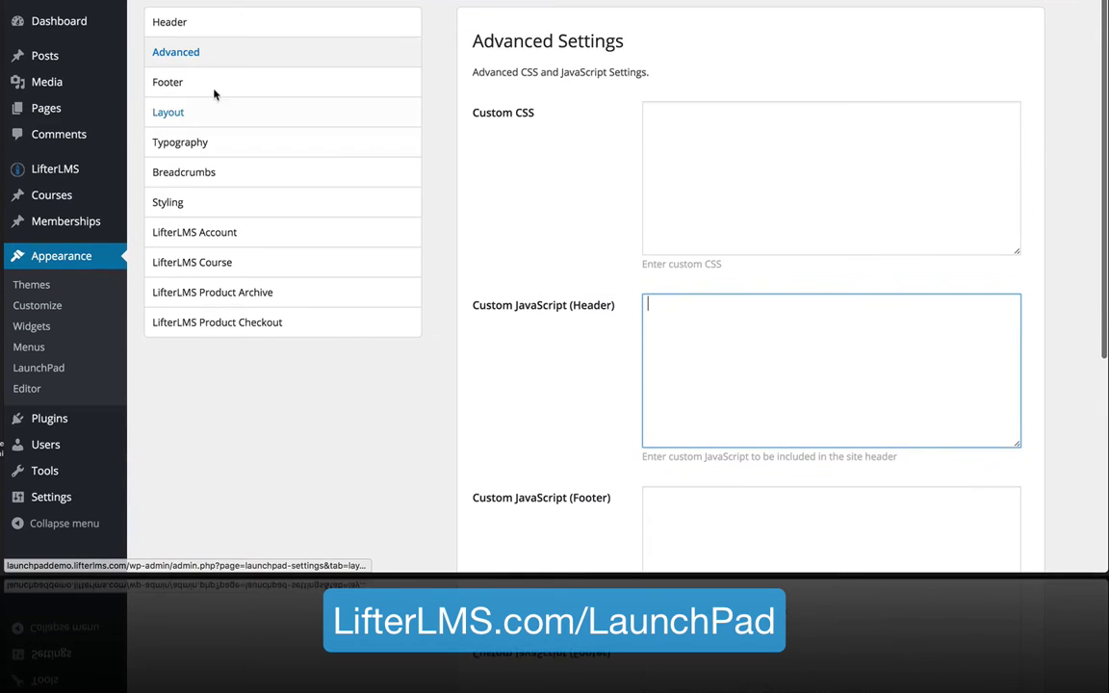
click(191, 85)
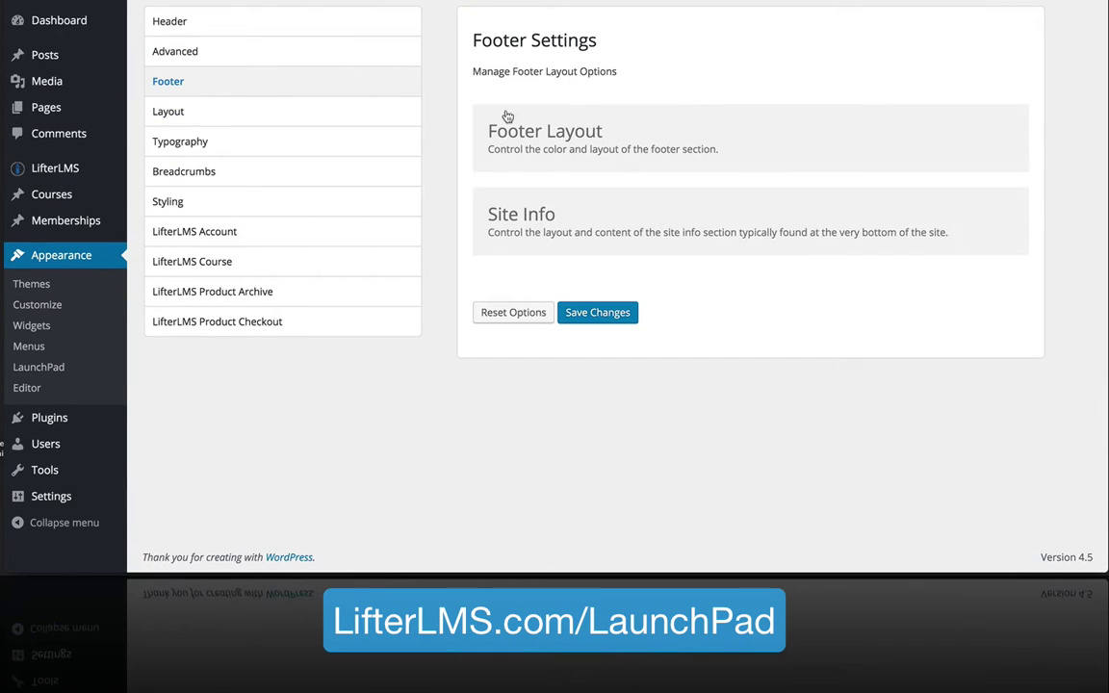
click(563, 143)
scroll(563, 142, down, 2)
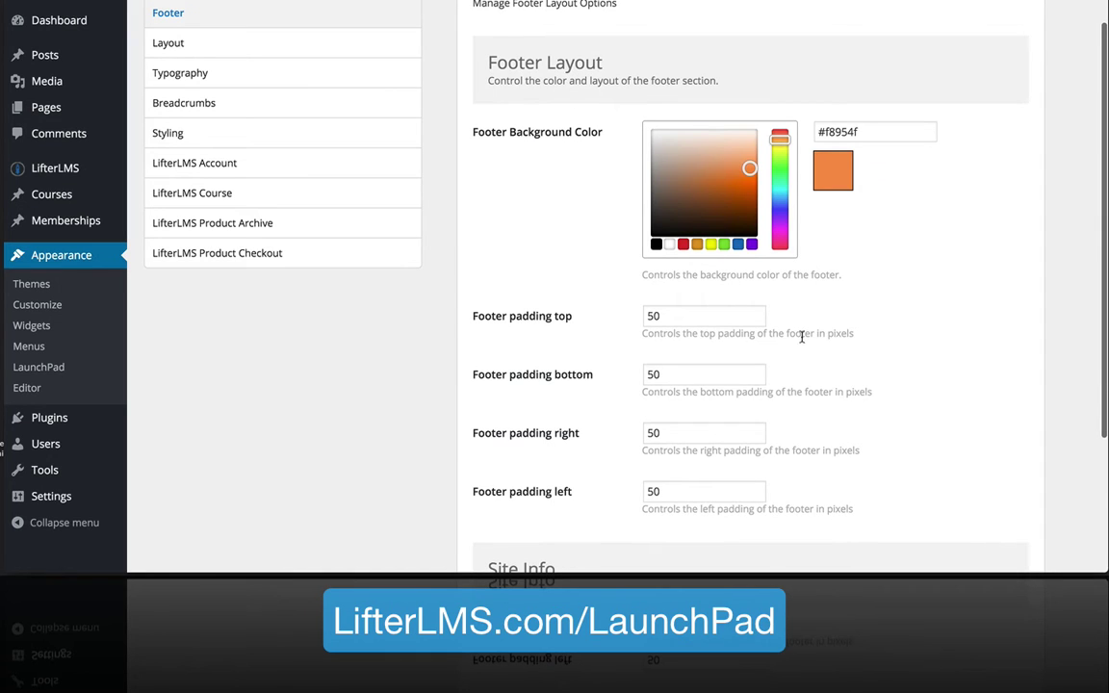
scroll(747, 330, down, 2)
scroll(554, 383, down, 3)
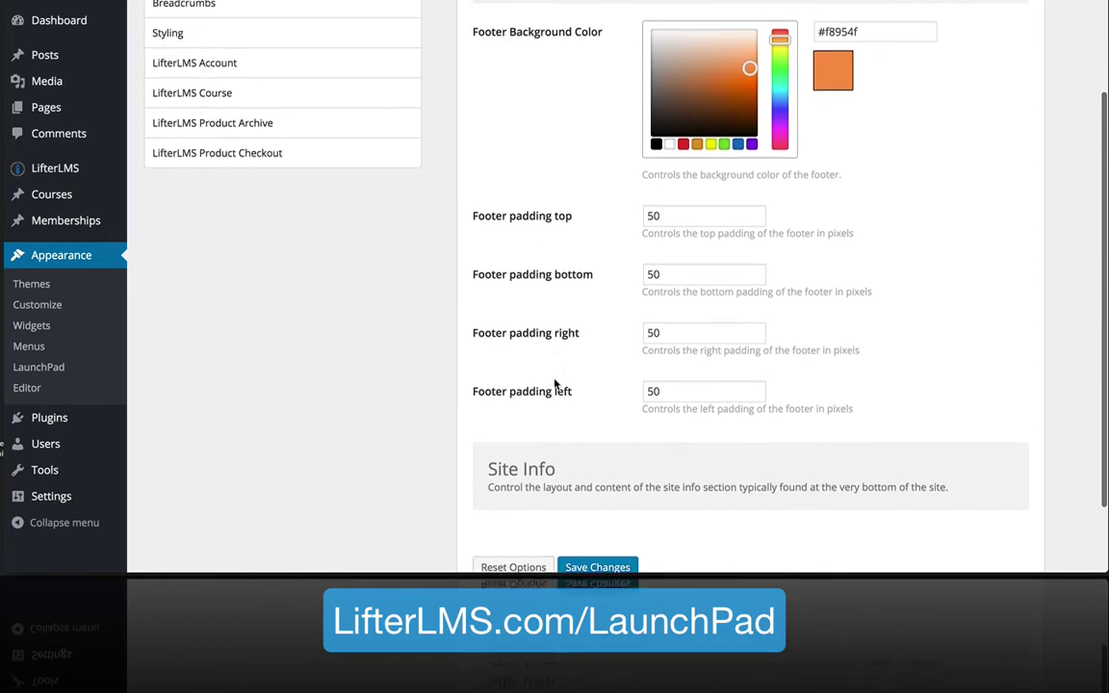
click(549, 385)
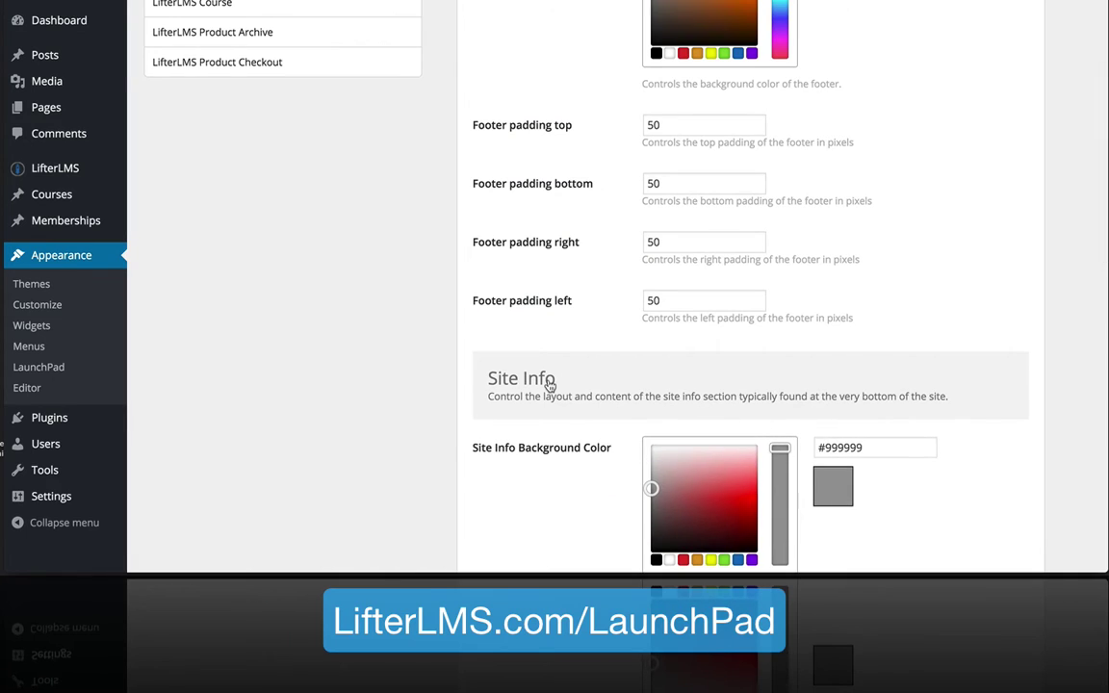
scroll(550, 385, down, 8)
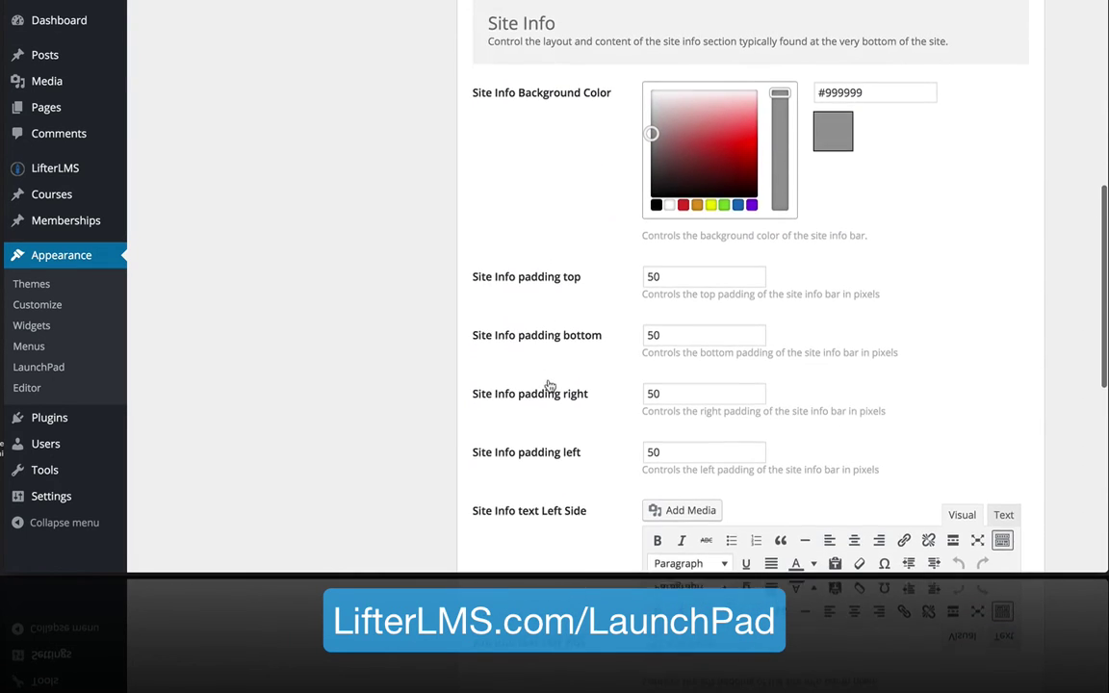
scroll(550, 385, up, 1)
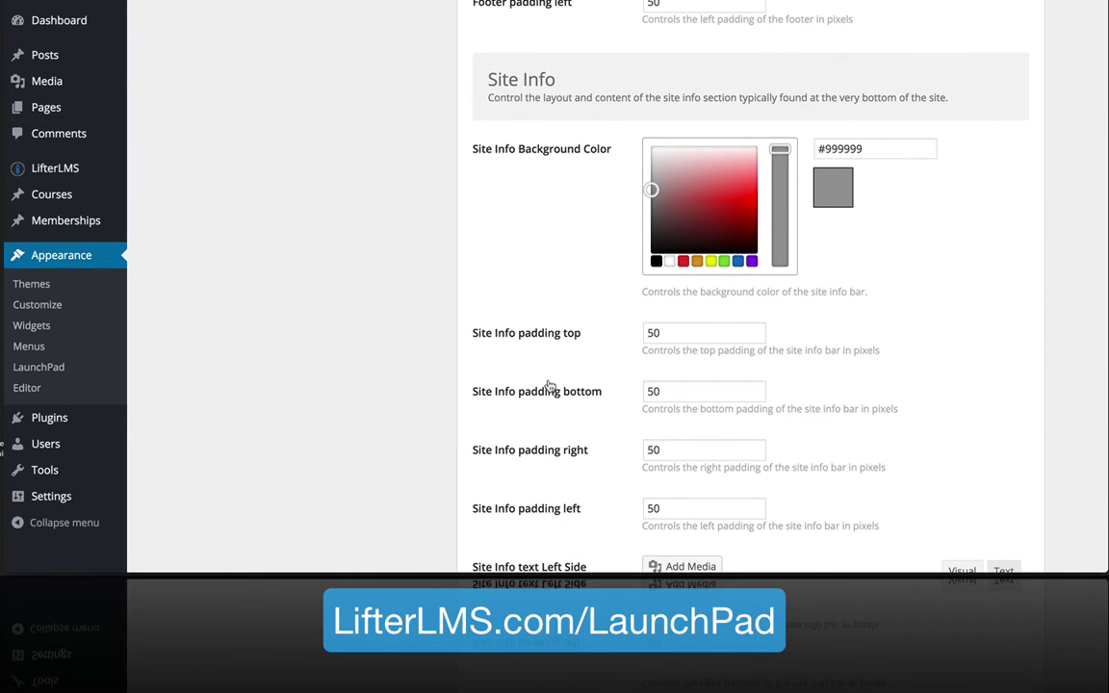
scroll(550, 385, down, 8)
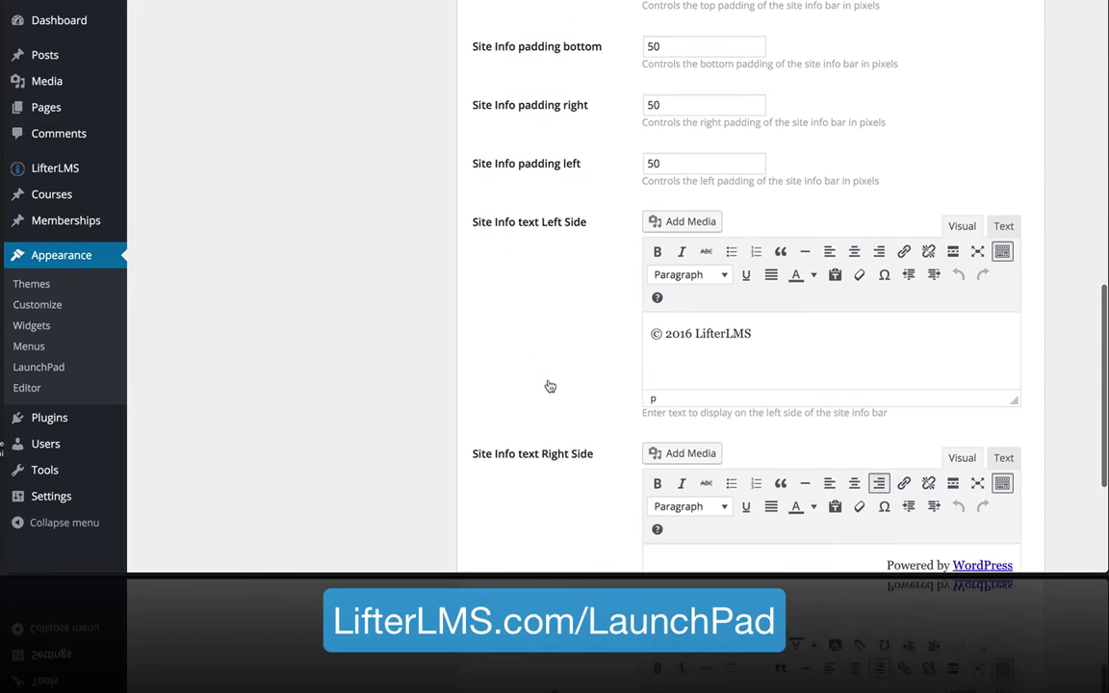
triple_click(732, 306)
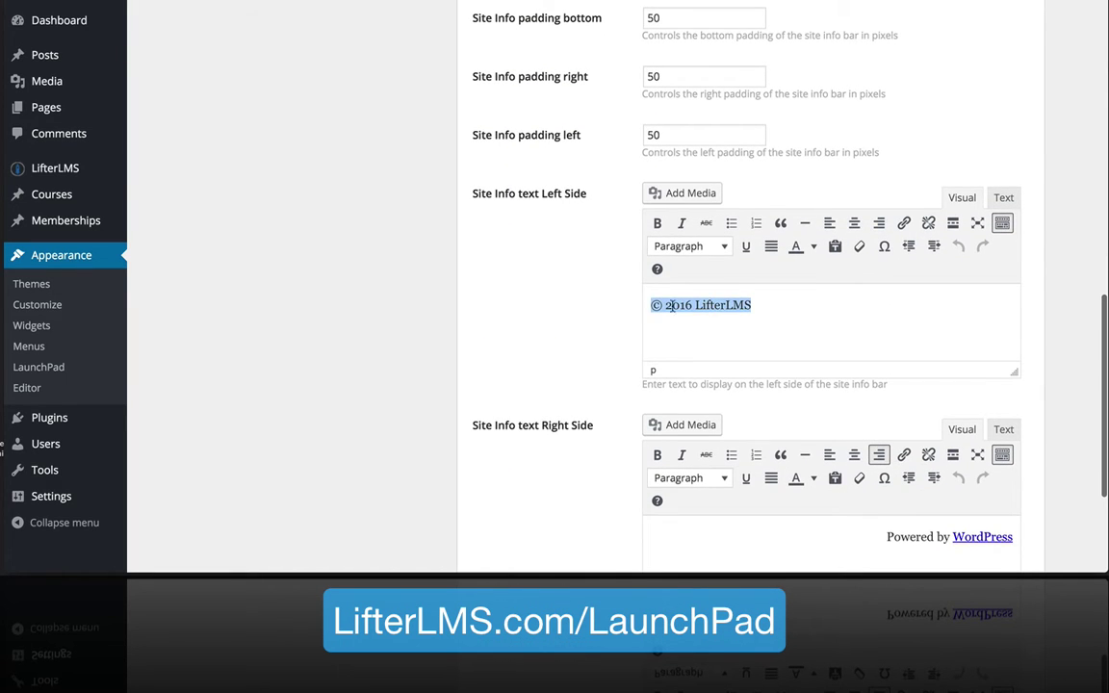
click(775, 299)
scroll(762, 381, down, 4)
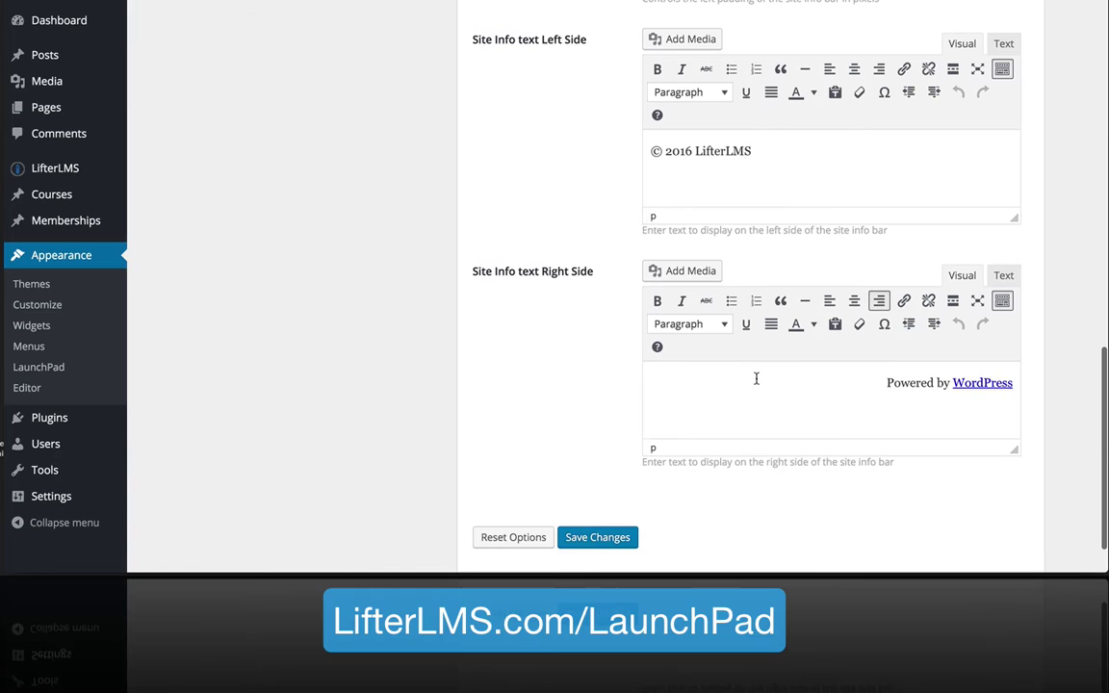
drag(886, 383, 1014, 392)
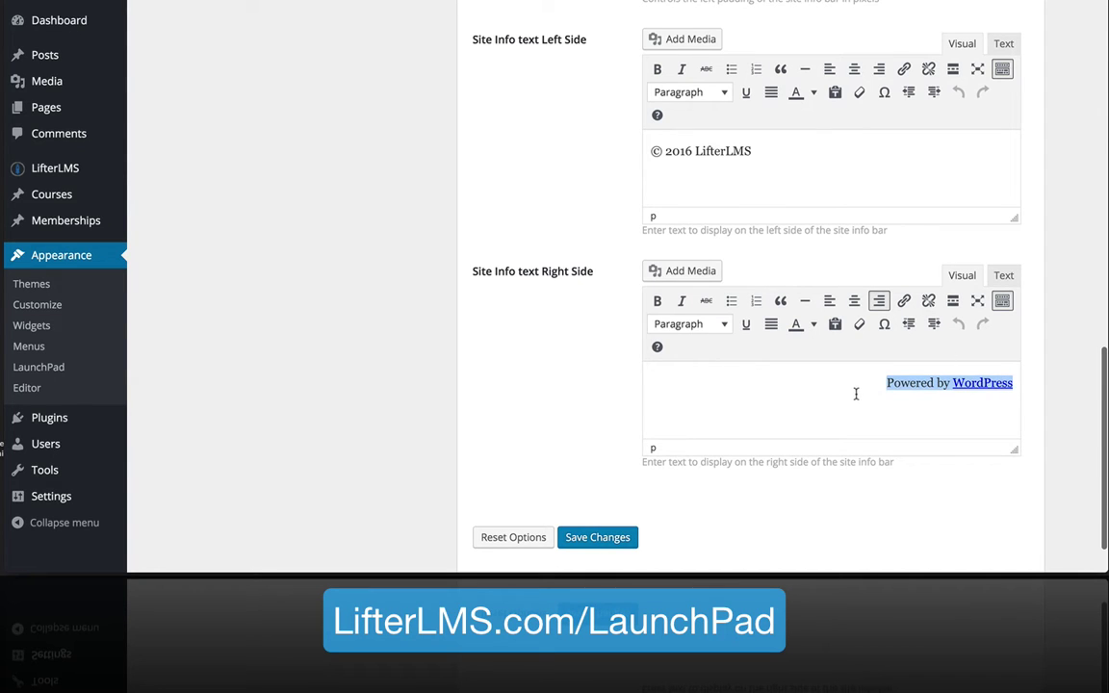
click(885, 383)
scroll(788, 201, up, 5)
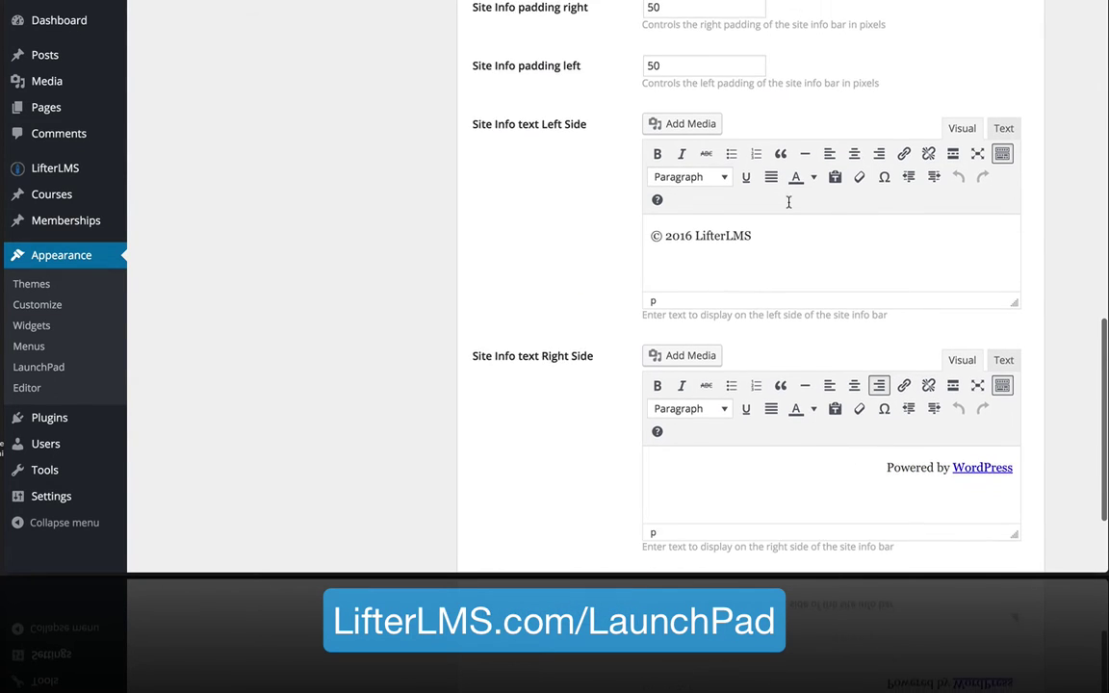
scroll(792, 45, up, 6)
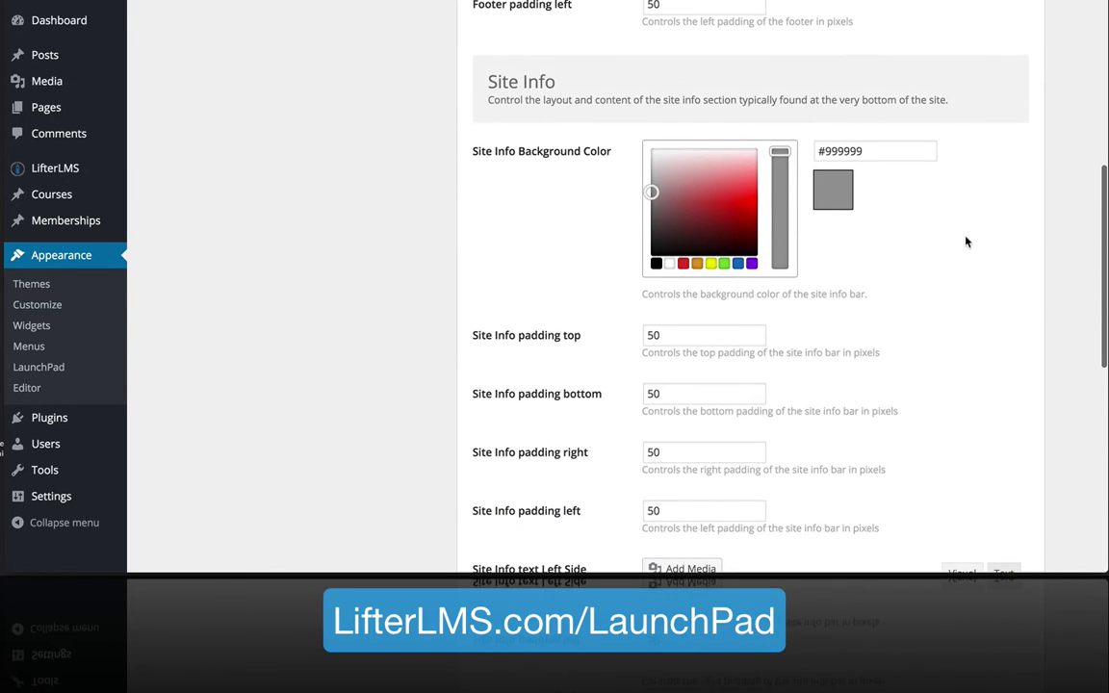
scroll(966, 242, up, 6)
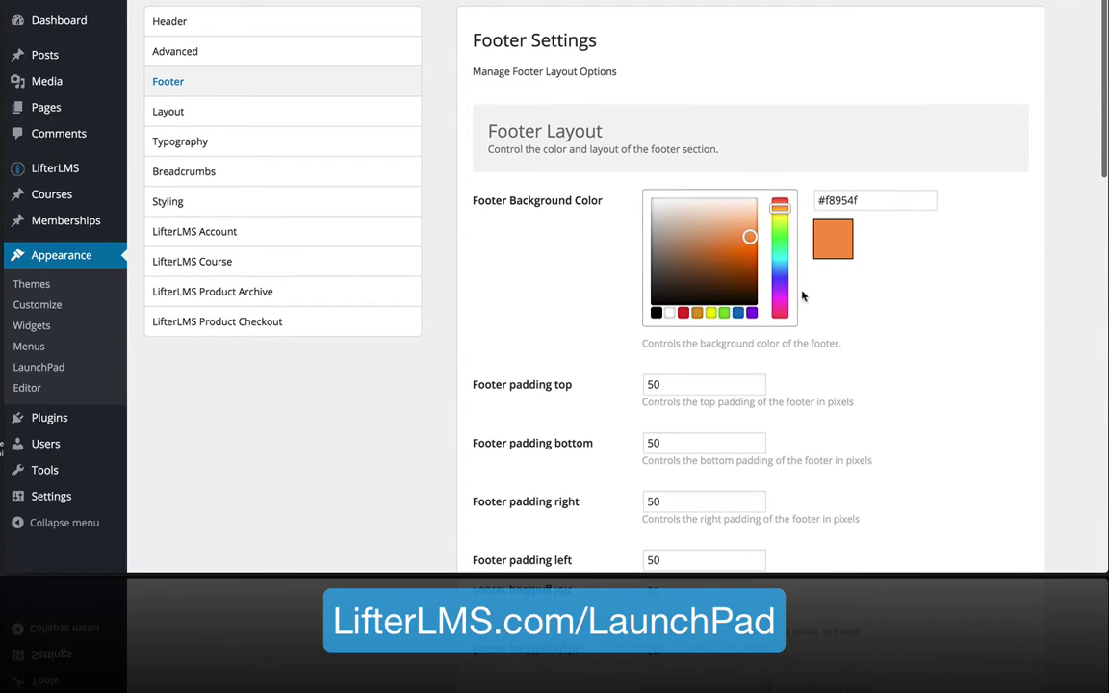
- Review Layout settings: 1170-pixel maximum site width, header background image and right-sidebar default layout
click(168, 113)
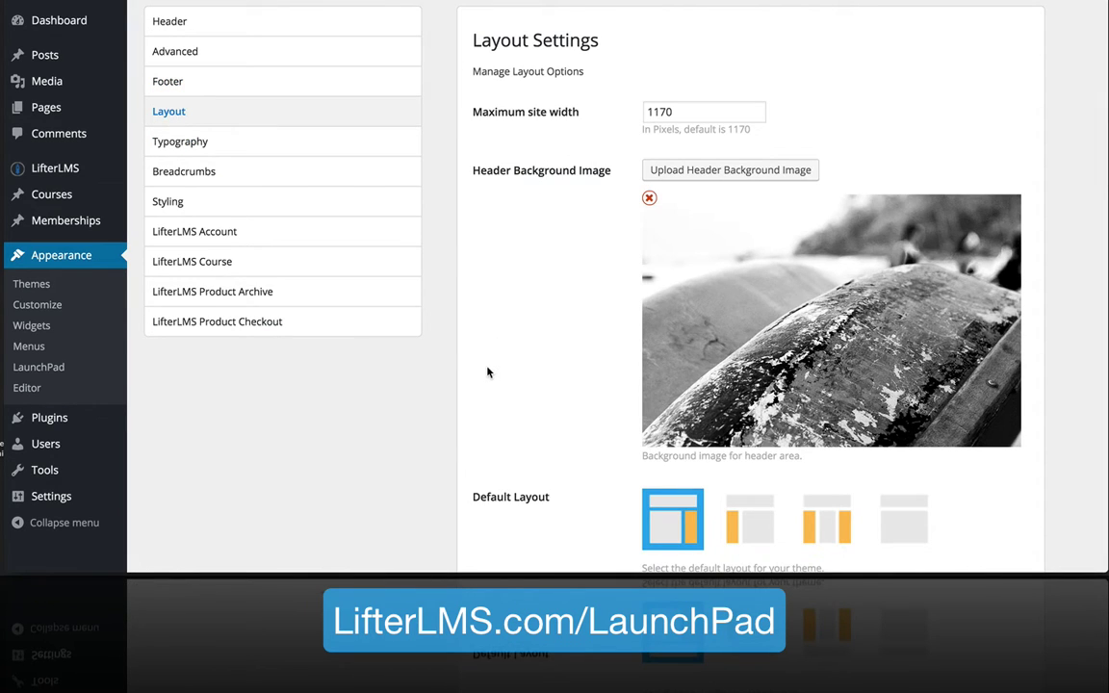
scroll(486, 374, down, 1)
scroll(486, 374, up, 1)
double_click(643, 112)
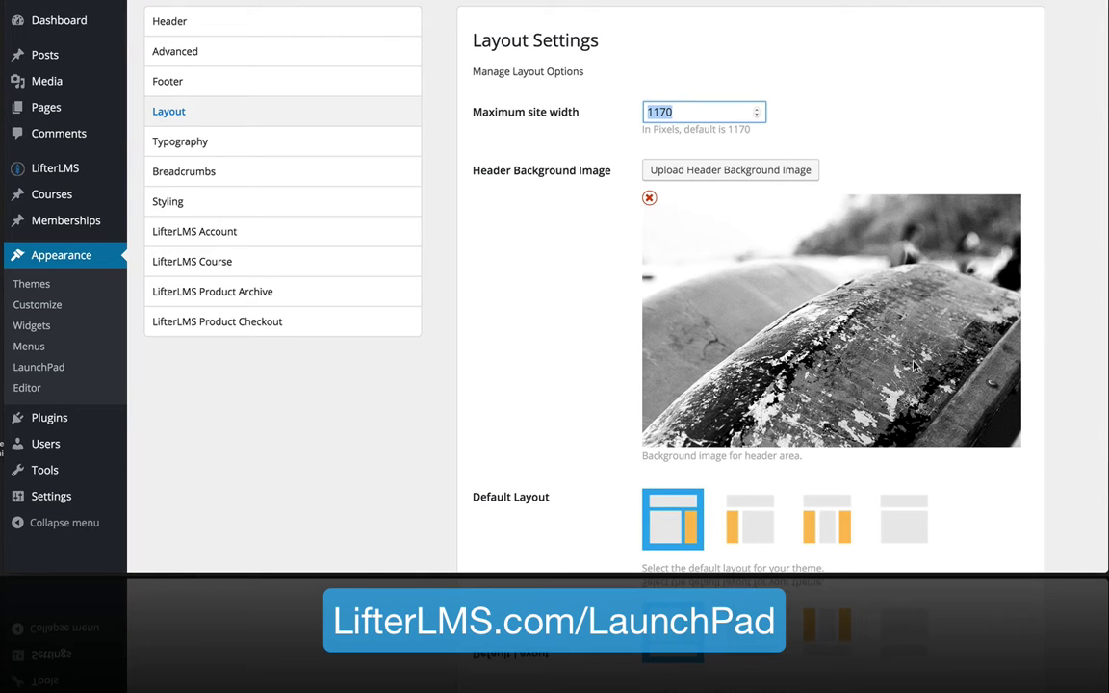
scroll(906, 139, down, 3)
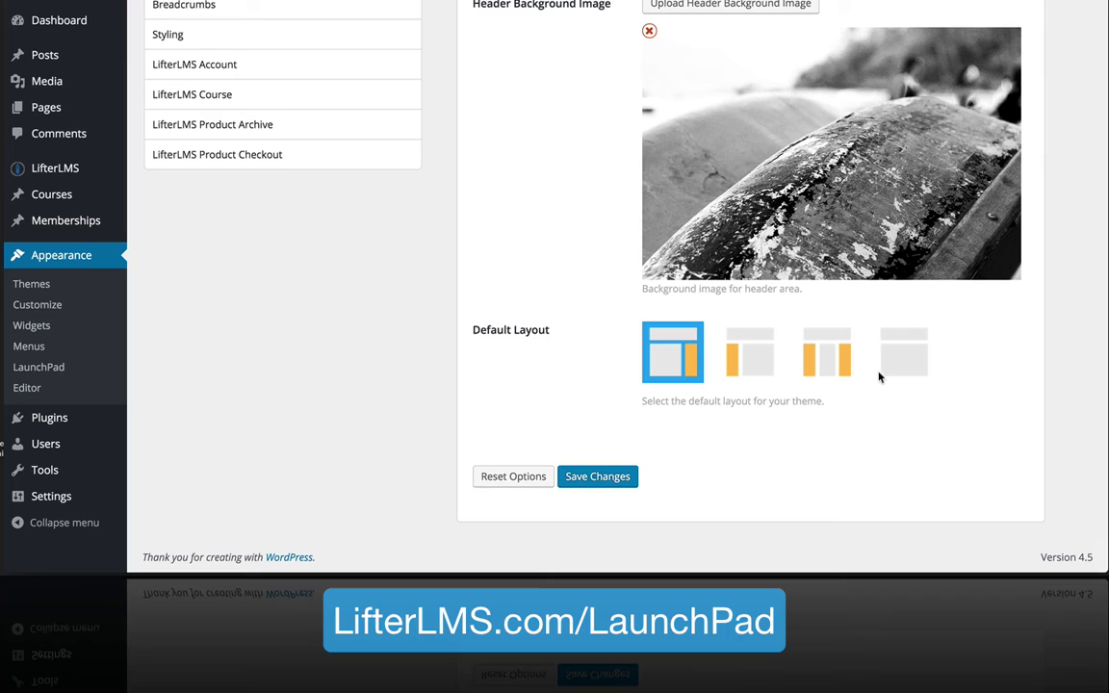
scroll(389, 222, up, 3)
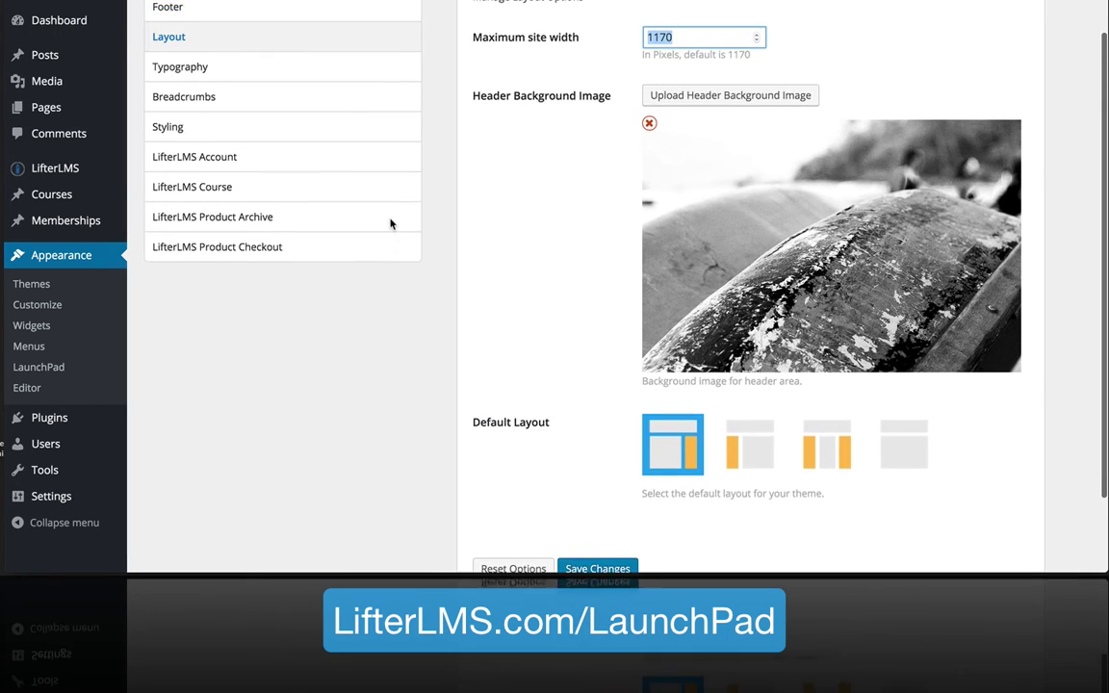
scroll(376, 233, up, 2)
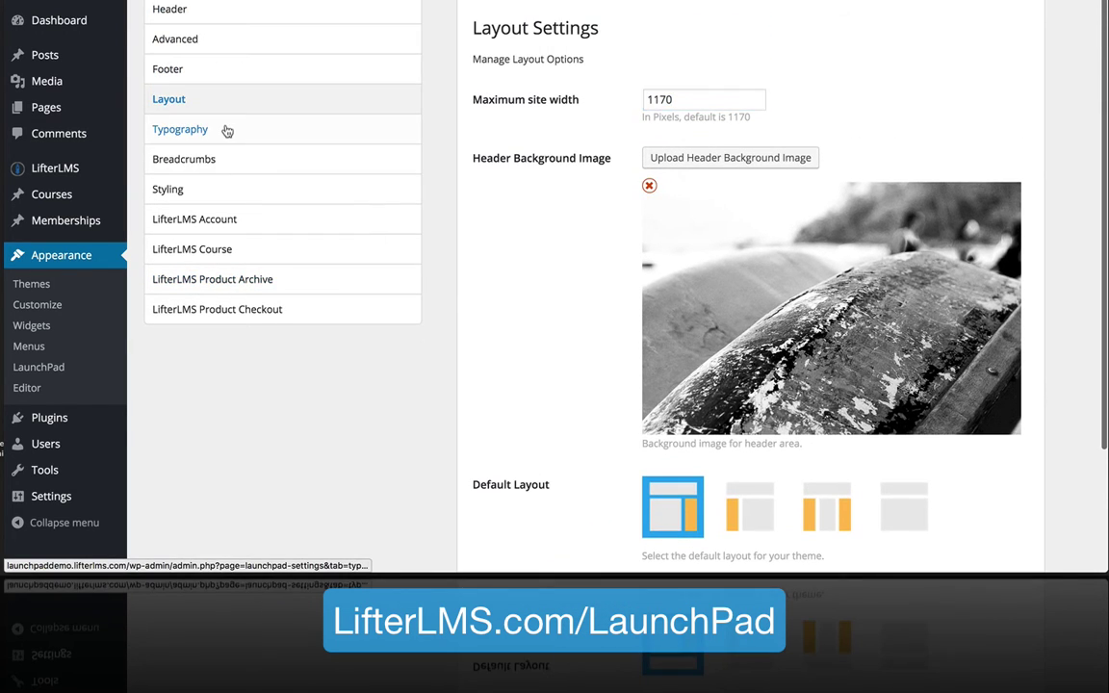
- Show Typography's Font Family Options and browse the body fonts, keeping PT Serif
click(226, 132)
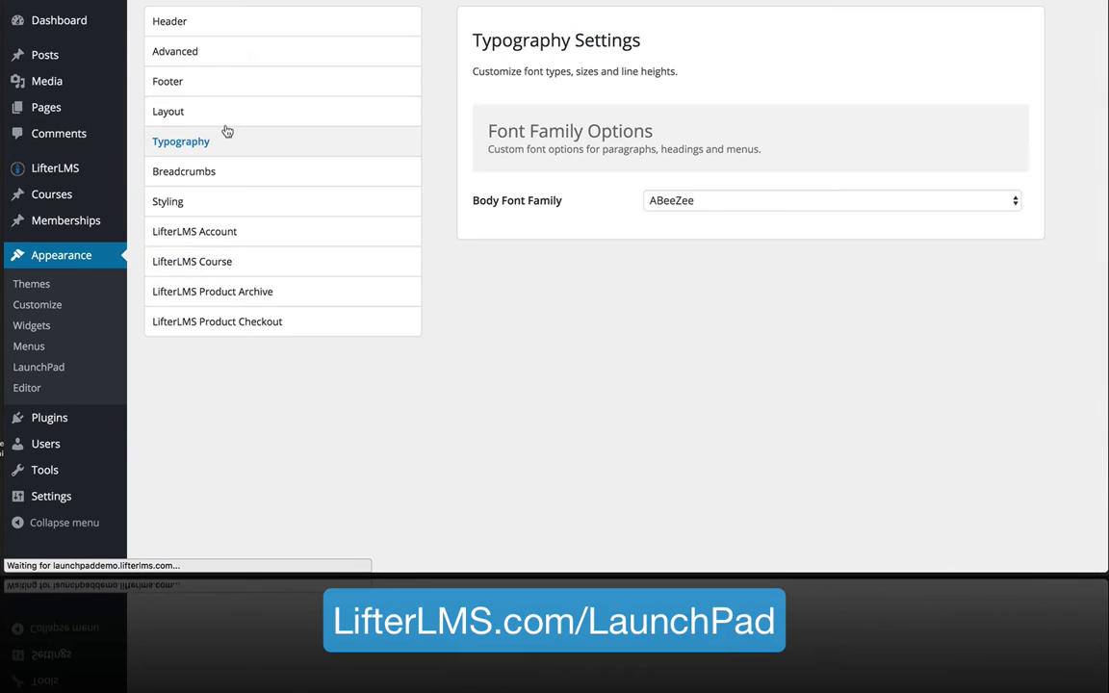
click(622, 157)
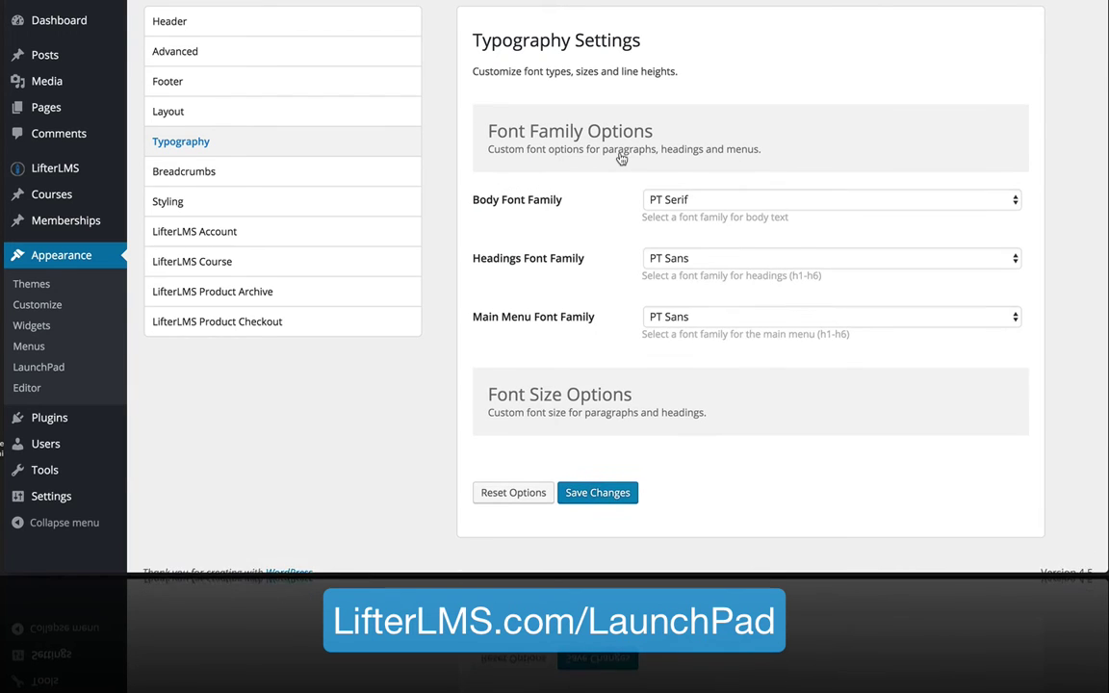
click(720, 197)
scroll(716, 198, down, 10)
scroll(716, 199, down, 20)
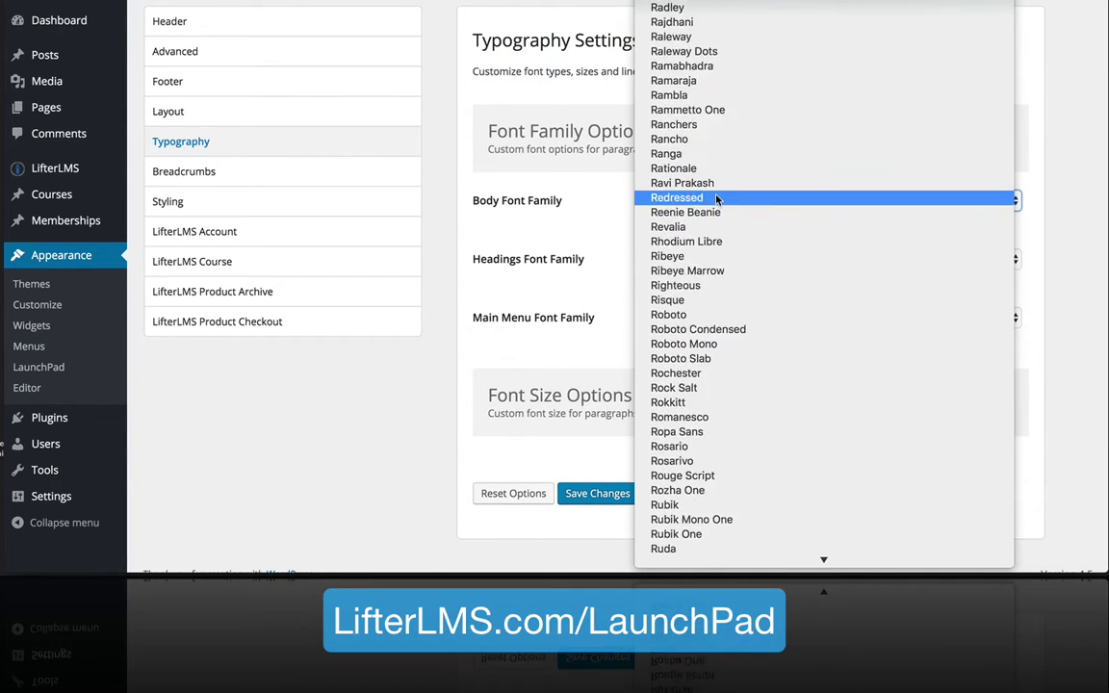
scroll(716, 199, down, 2)
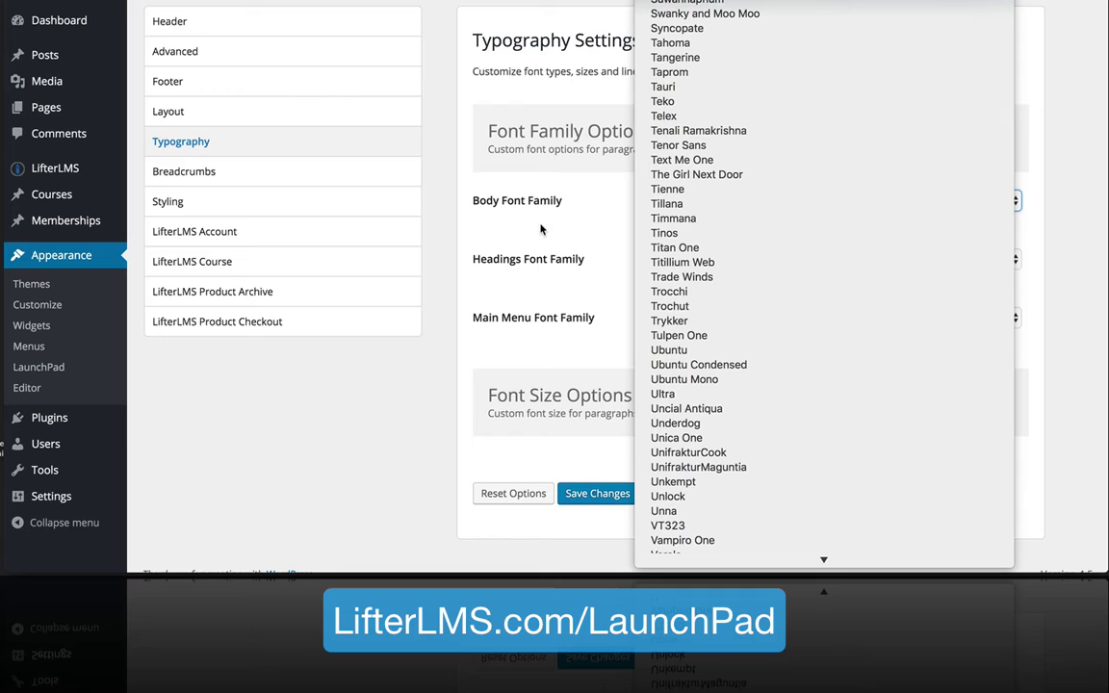
scroll(742, 159, up, 13)
scroll(743, 161, up, 3)
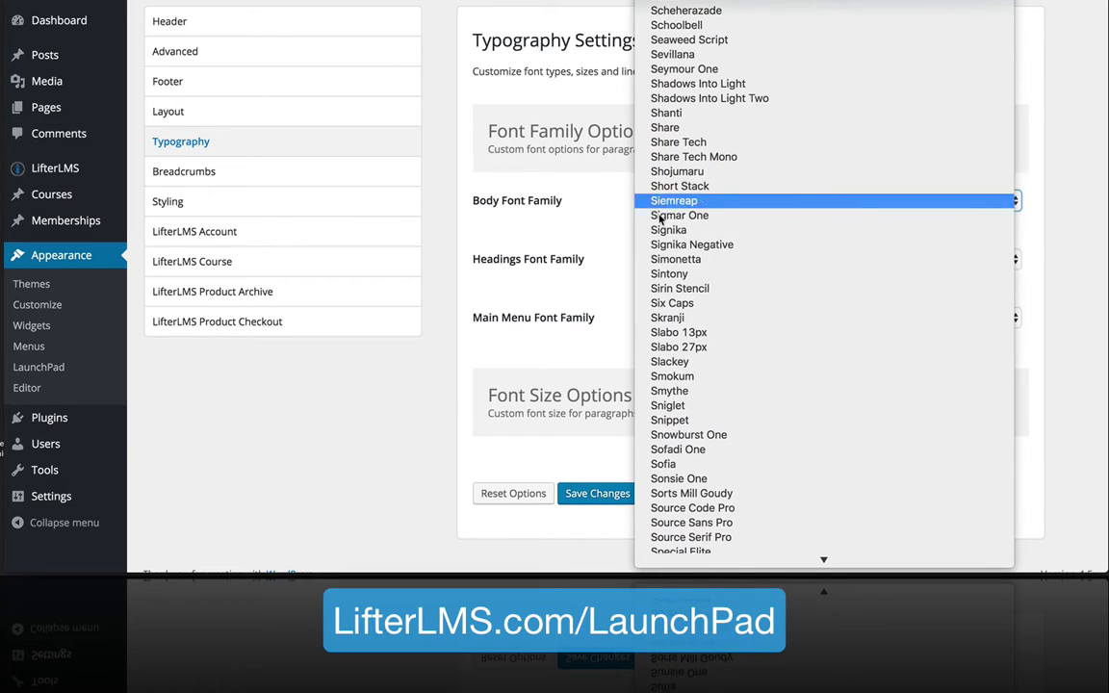
click(604, 244)
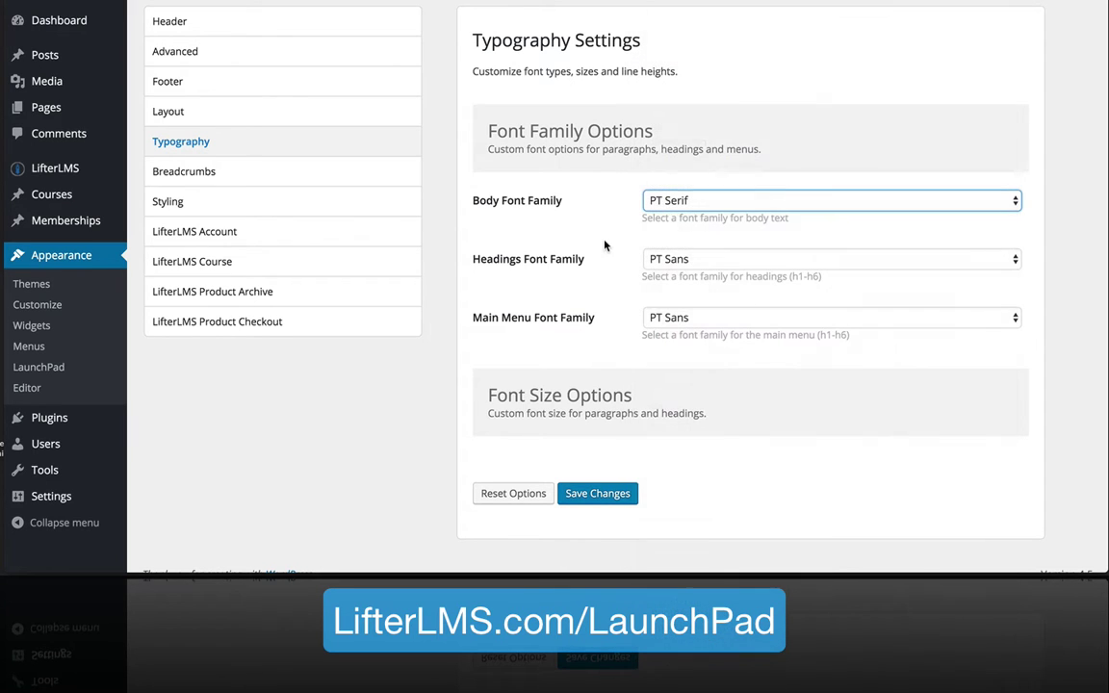
- Expand Font Size Options and look through the font size settings
click(552, 395)
scroll(551, 399, down, 5)
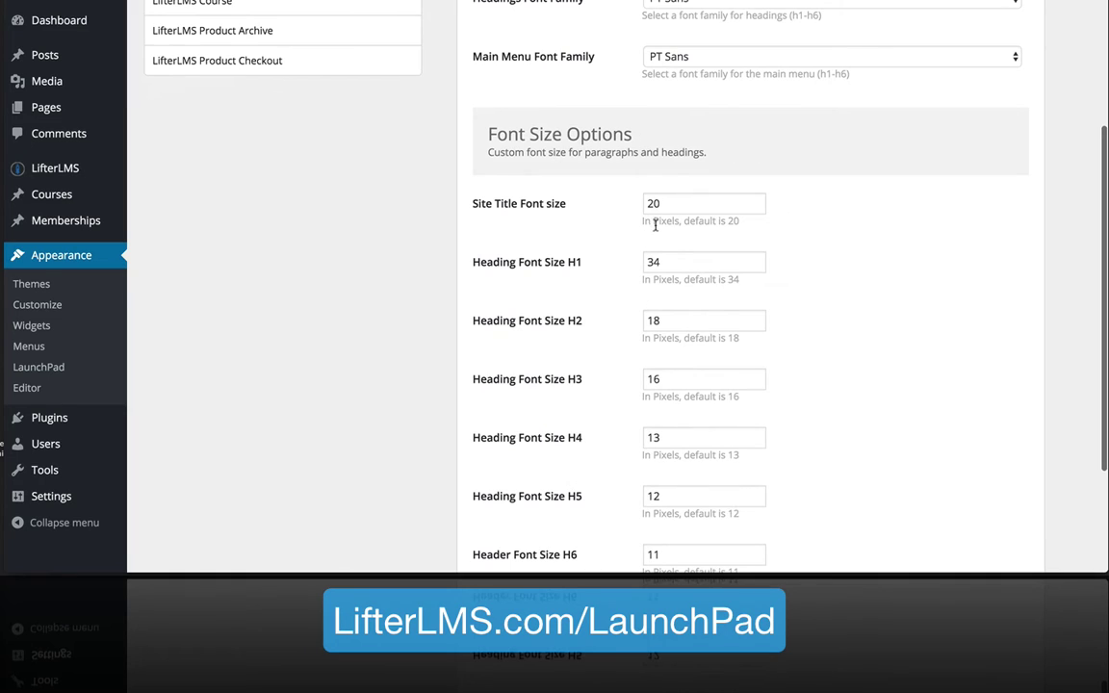
scroll(585, 385, down, 3)
scroll(574, 228, up, 8)
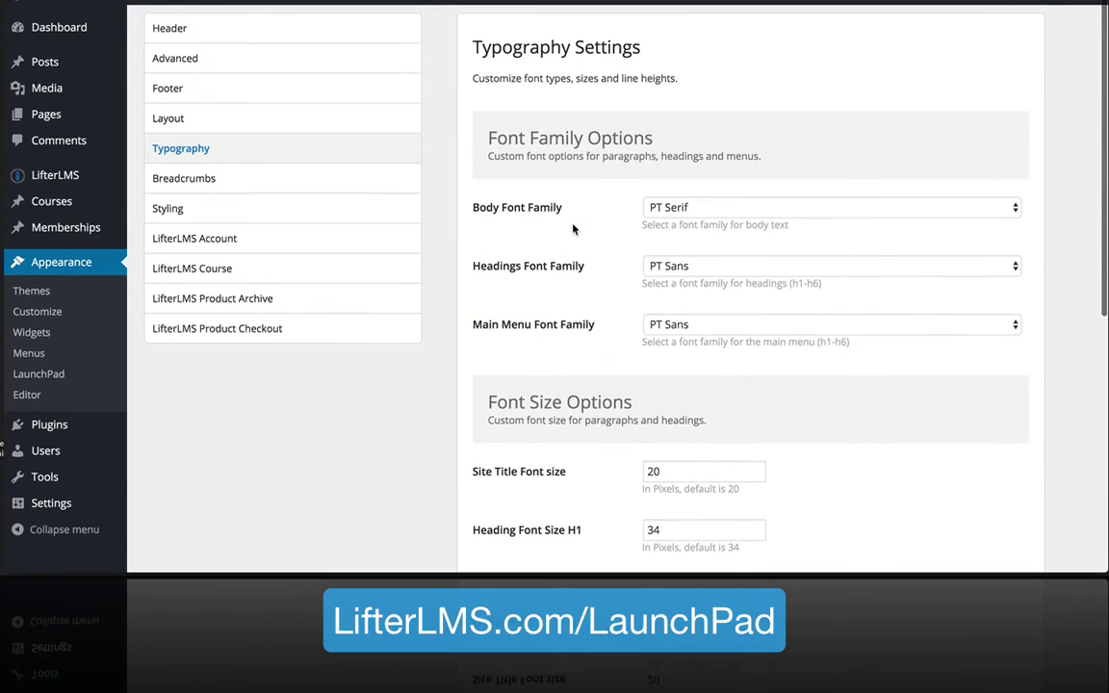
- Review Breadcrumbs settings: site-wide breadcrumbs enabled, #f8954f background and #1a92fc font colour
click(213, 173)
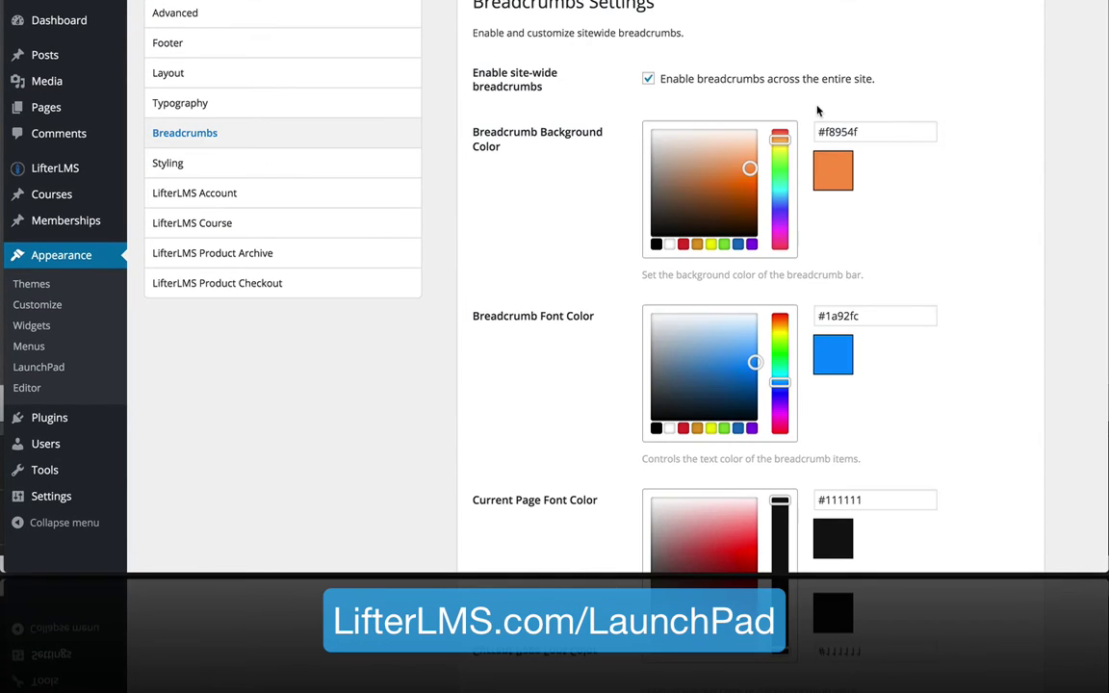
click(186, 144)
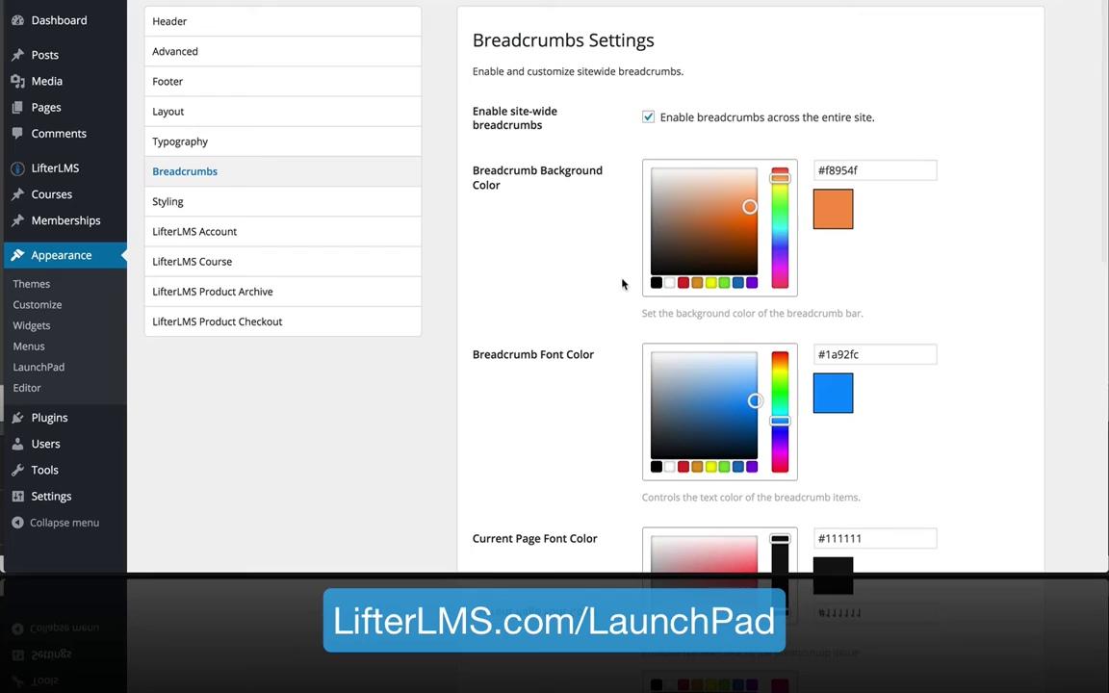
scroll(622, 284, down, 3)
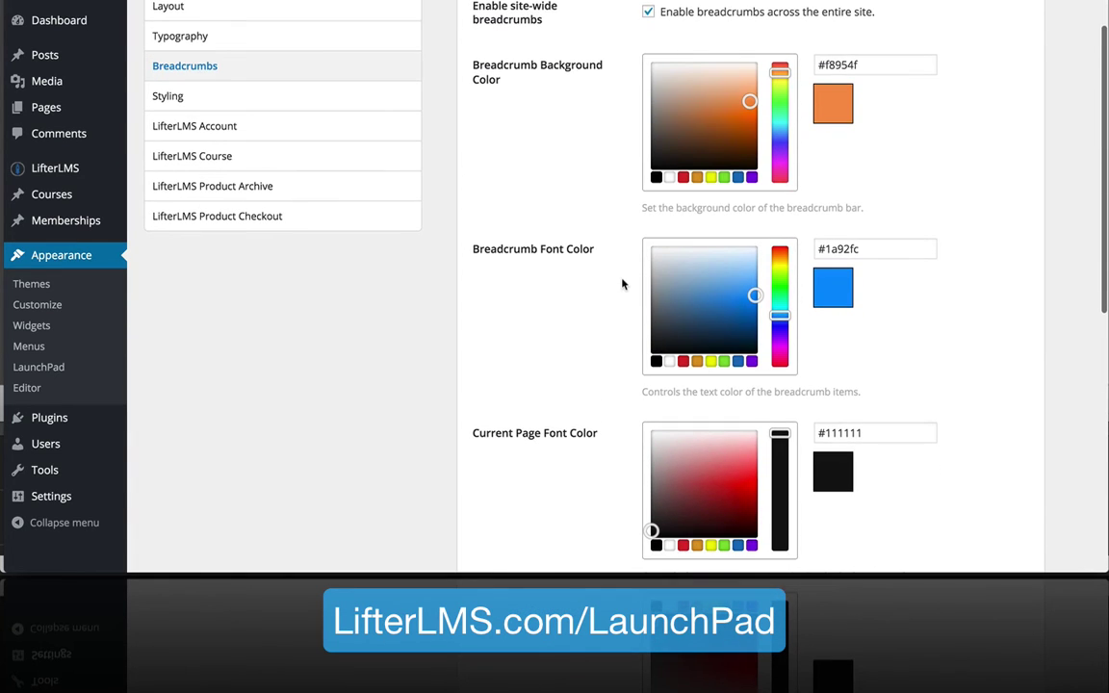
scroll(622, 284, down, 1)
scroll(621, 284, up, 3)
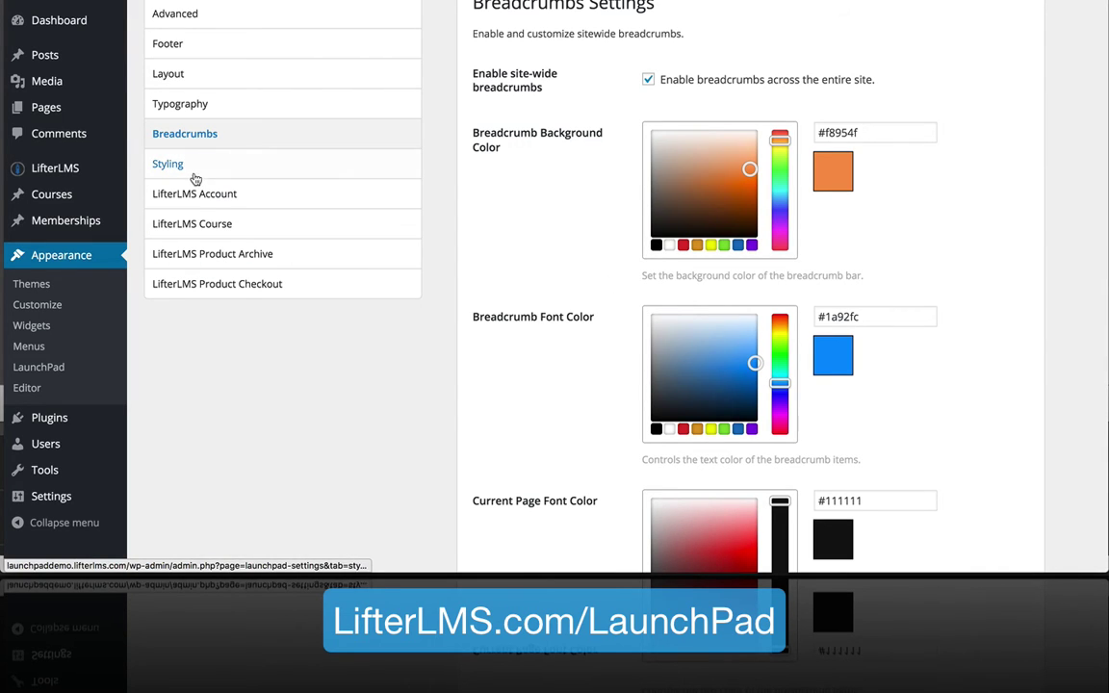
scroll(542, 274, down, 6)
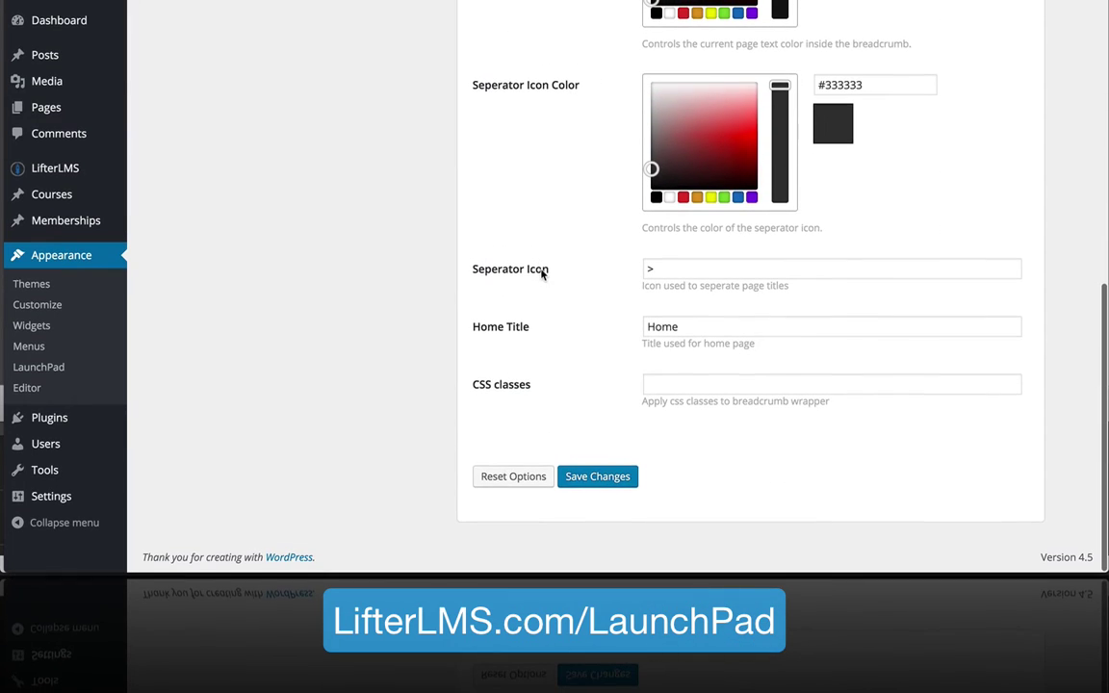
scroll(601, 226, up, 7)
scroll(601, 227, up, 1)
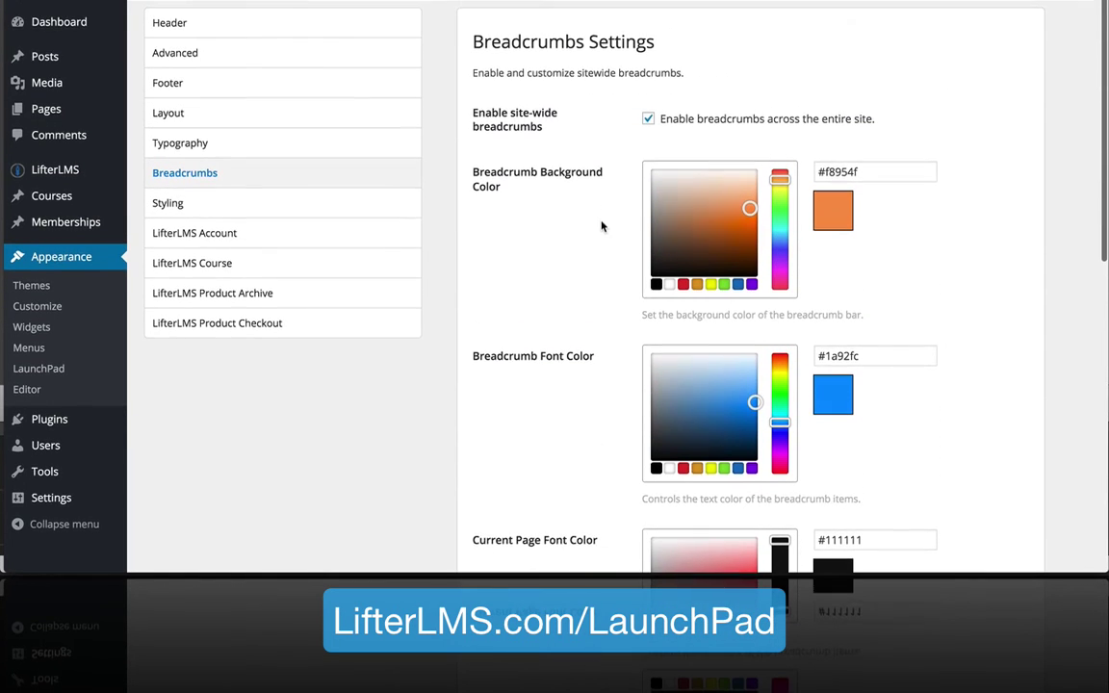
click(166, 203)
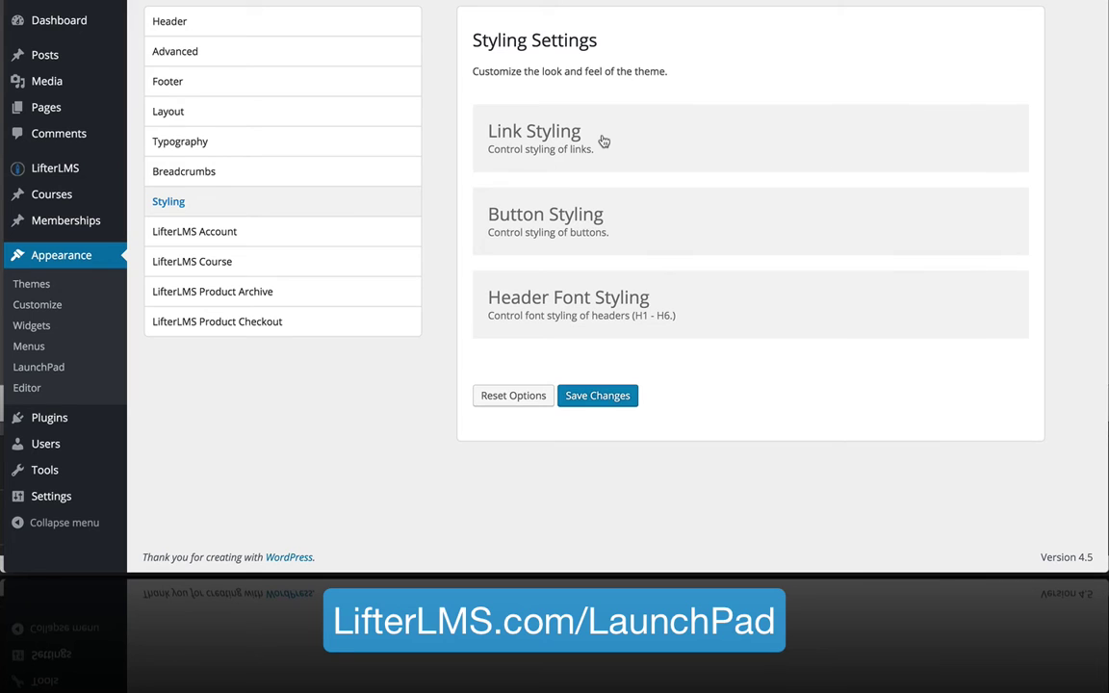
- Expand Link Styling to show primary link colour #2080ca and hover colour #1967a3
click(604, 141)
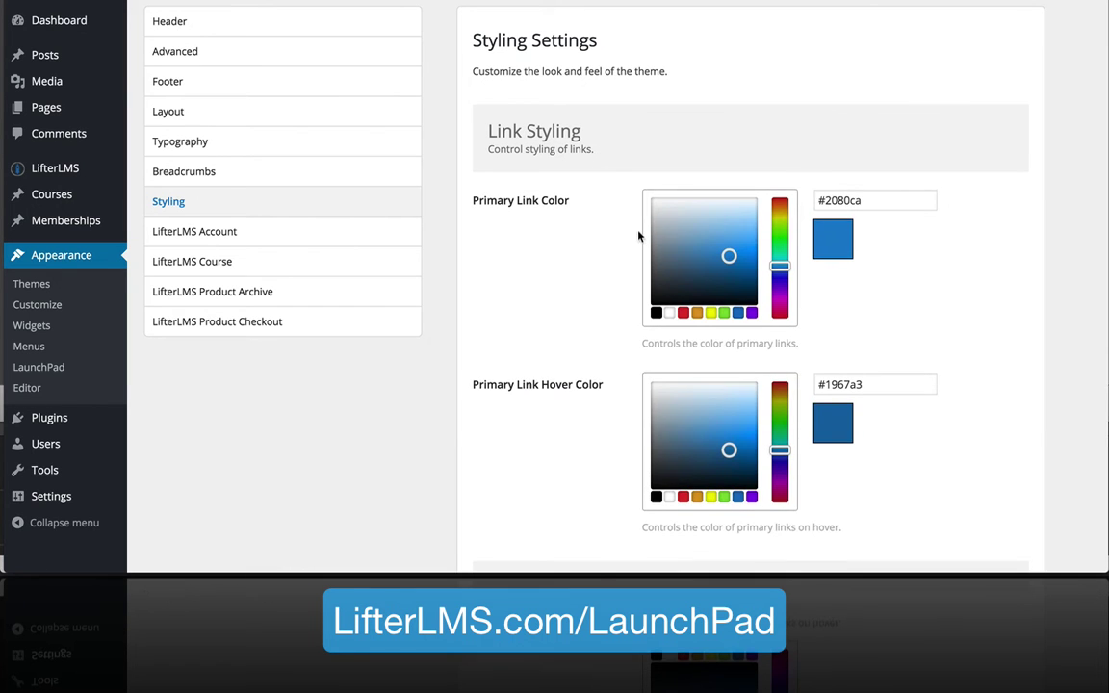
scroll(638, 236, down, 5)
scroll(638, 235, up, 2)
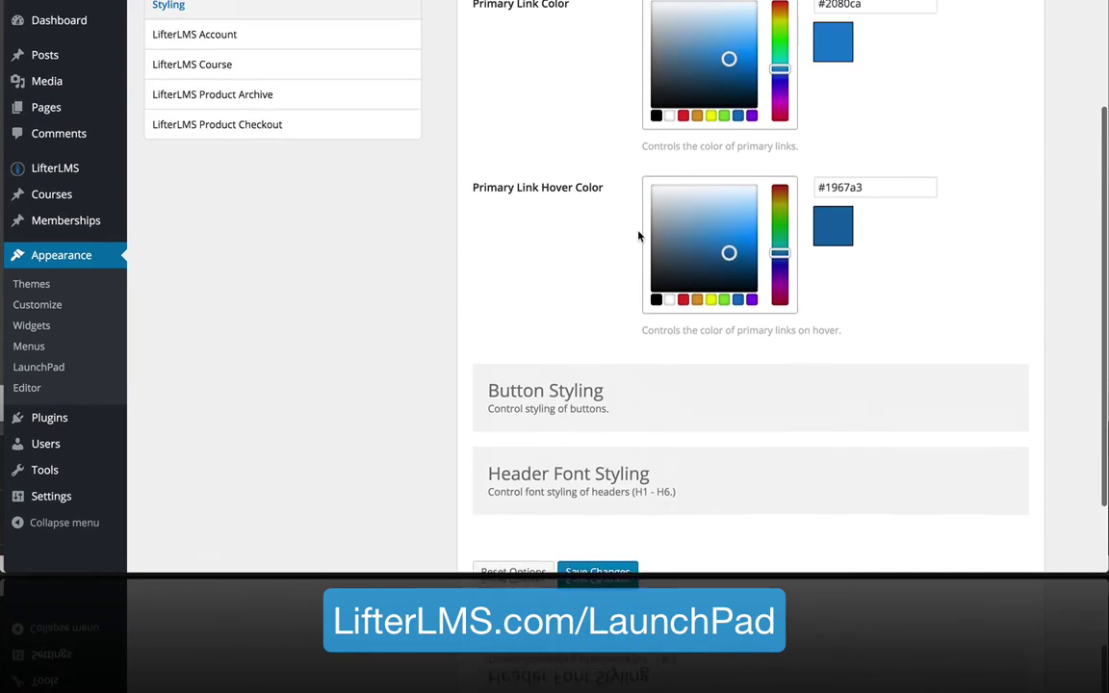
scroll(638, 236, up, 4)
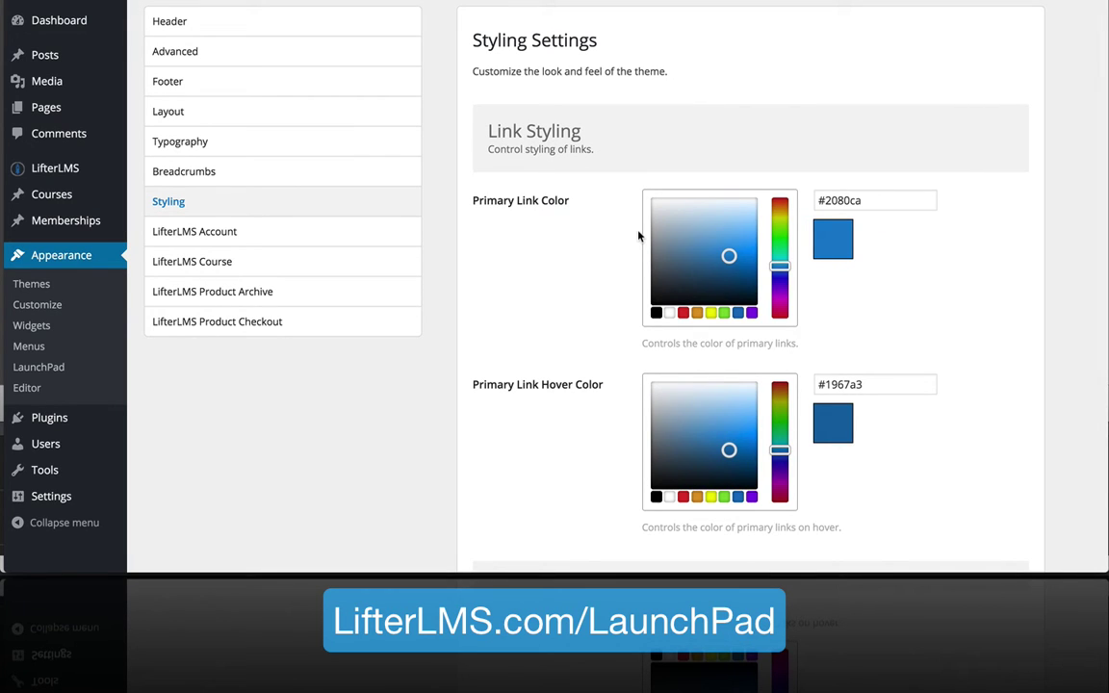
scroll(574, 414, down, 5)
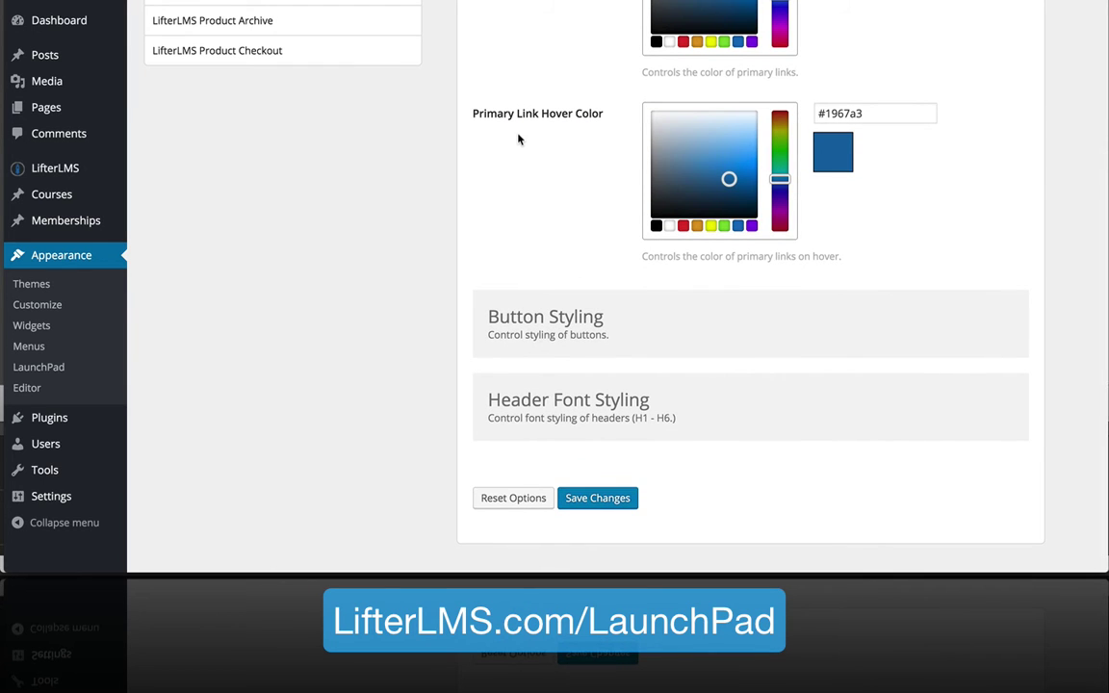
scroll(518, 140, up, 5)
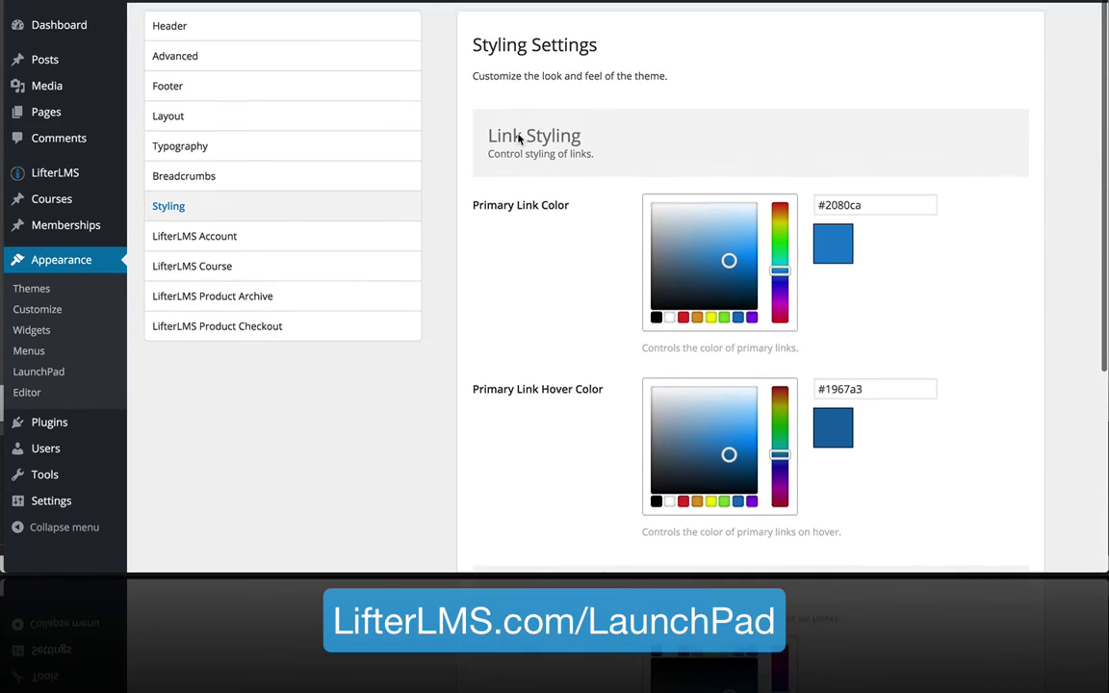
scroll(518, 140, down, 5)
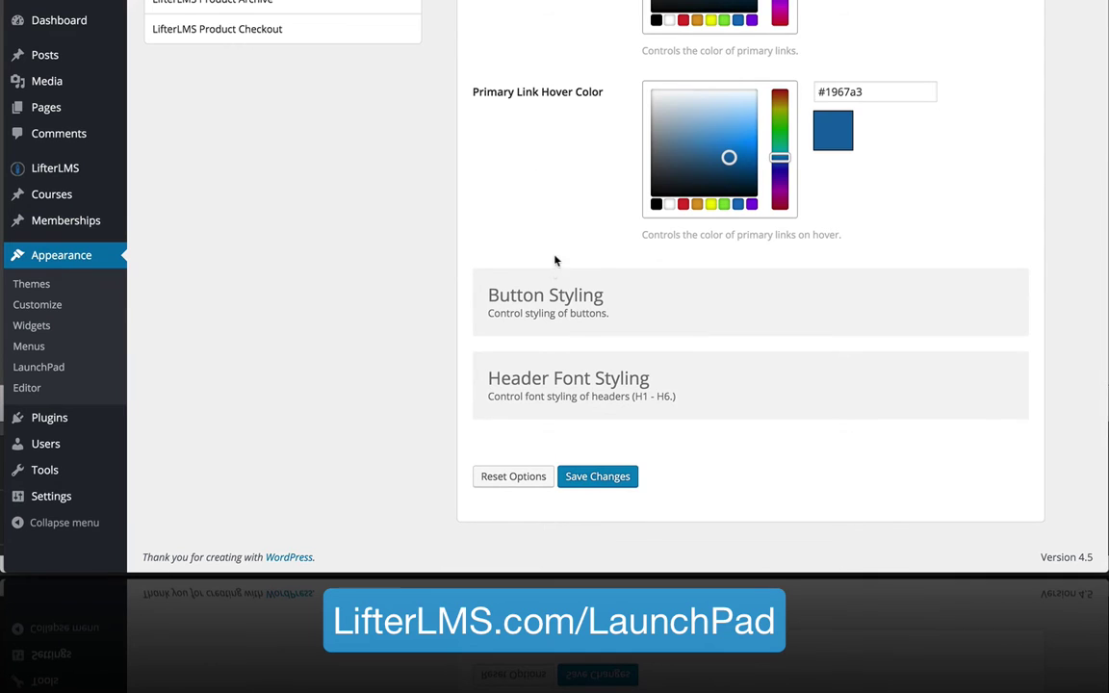
- Expand Button Styling and Header Font Styling to review button and #333333 heading colours
click(548, 290)
scroll(547, 288, down, 2)
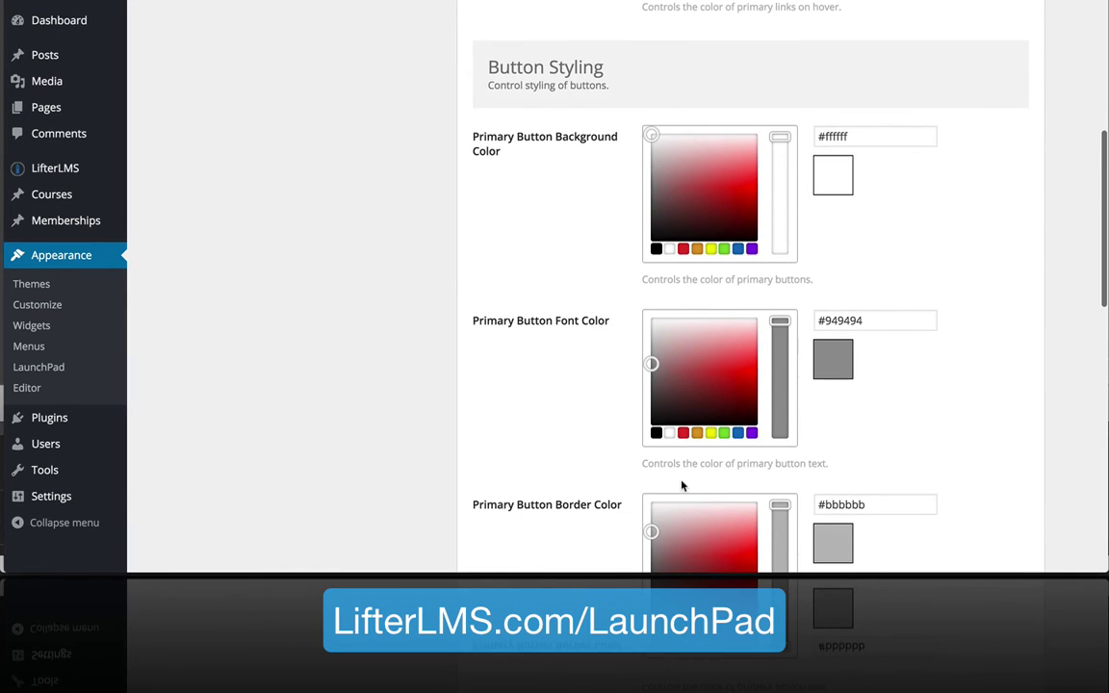
scroll(688, 385, down, 10)
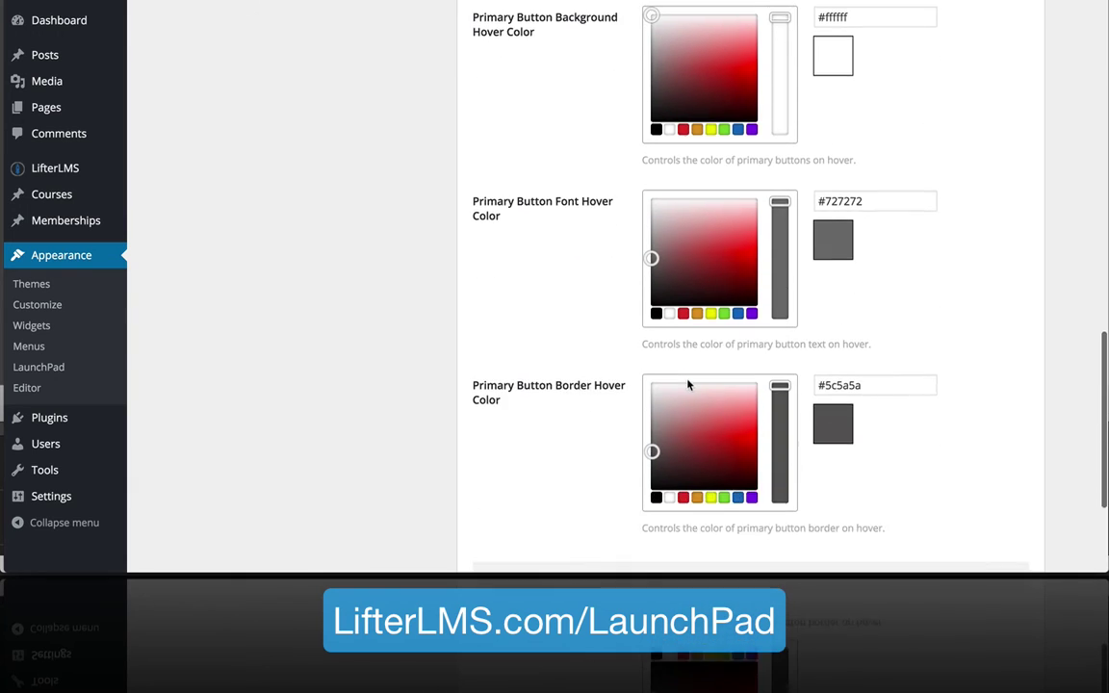
scroll(687, 385, down, 3)
click(608, 387)
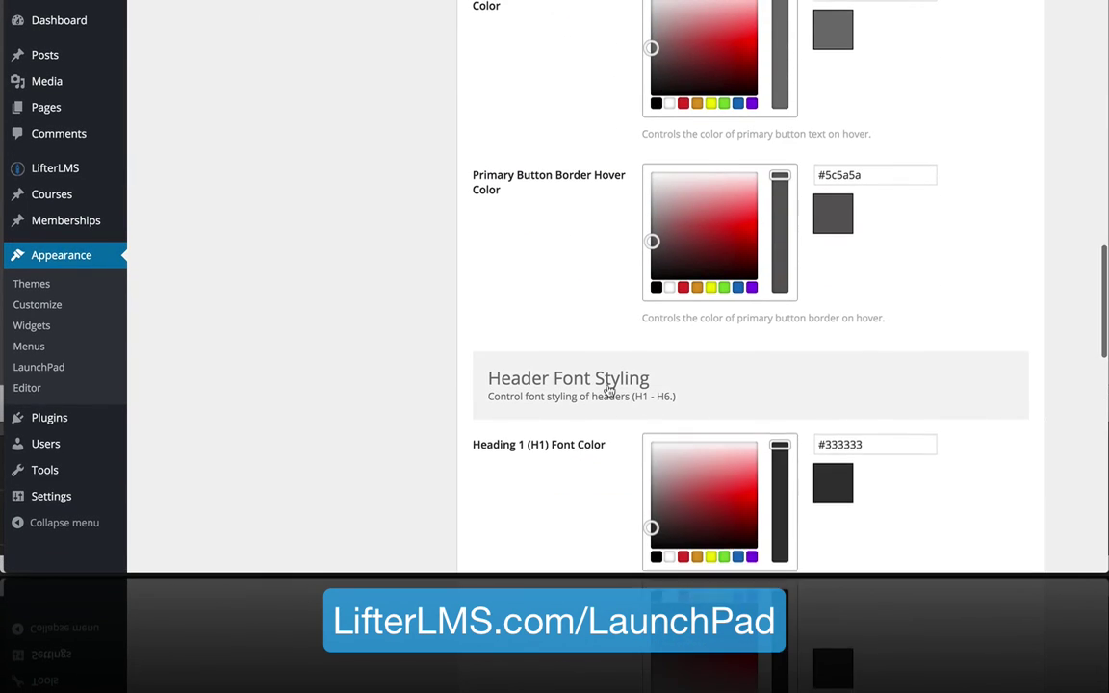
scroll(609, 387, down, 7)
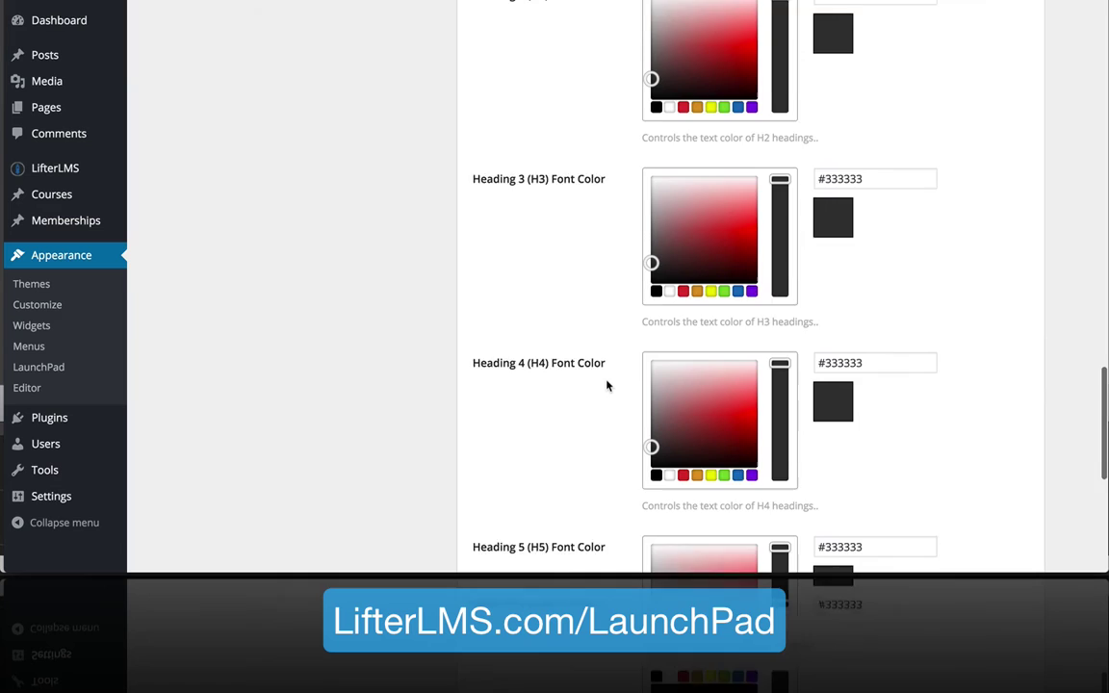
scroll(606, 386, down, 5)
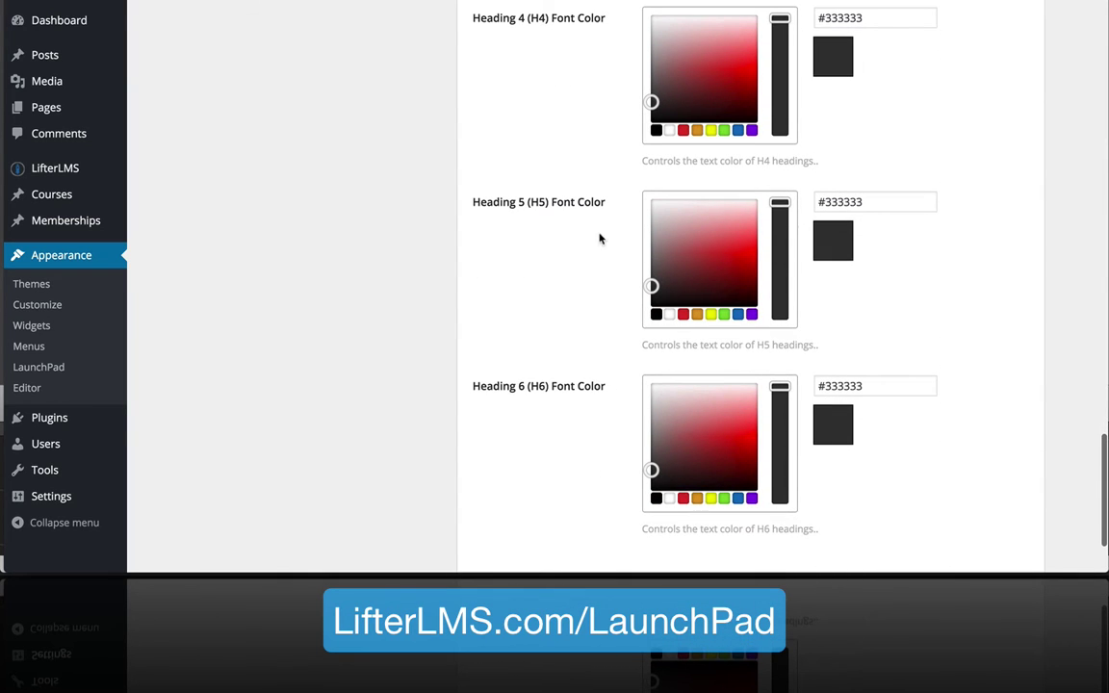
scroll(364, 228, up, 20)
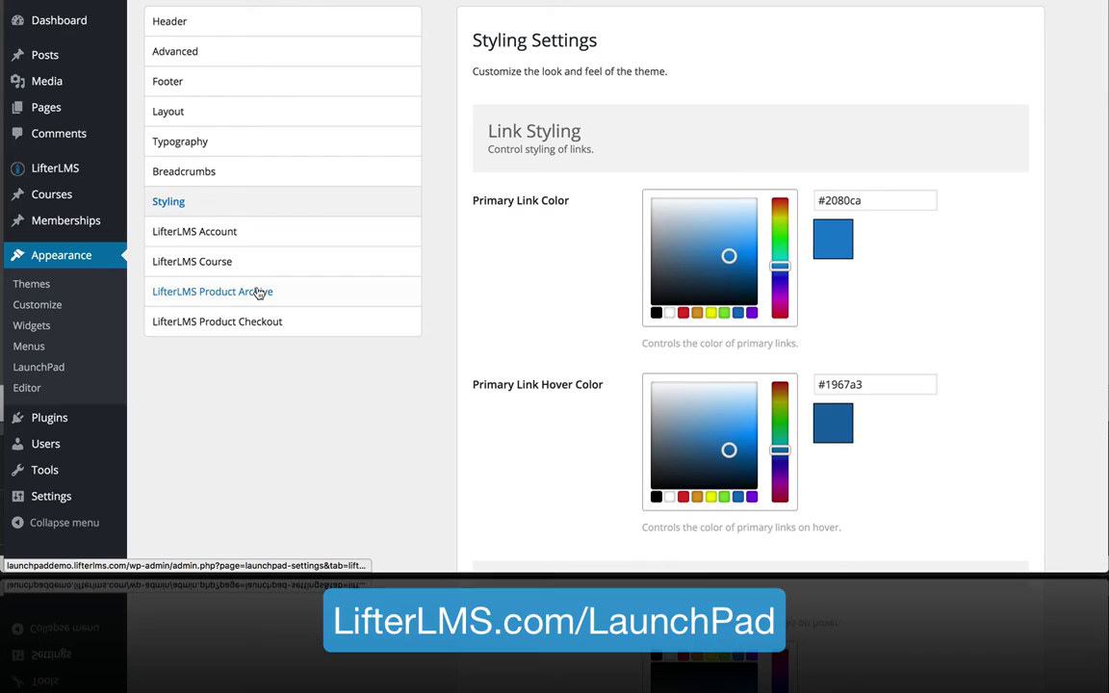
- Show LifterLMS Account settings with the greeting 'What would you like to learn today?'
click(222, 231)
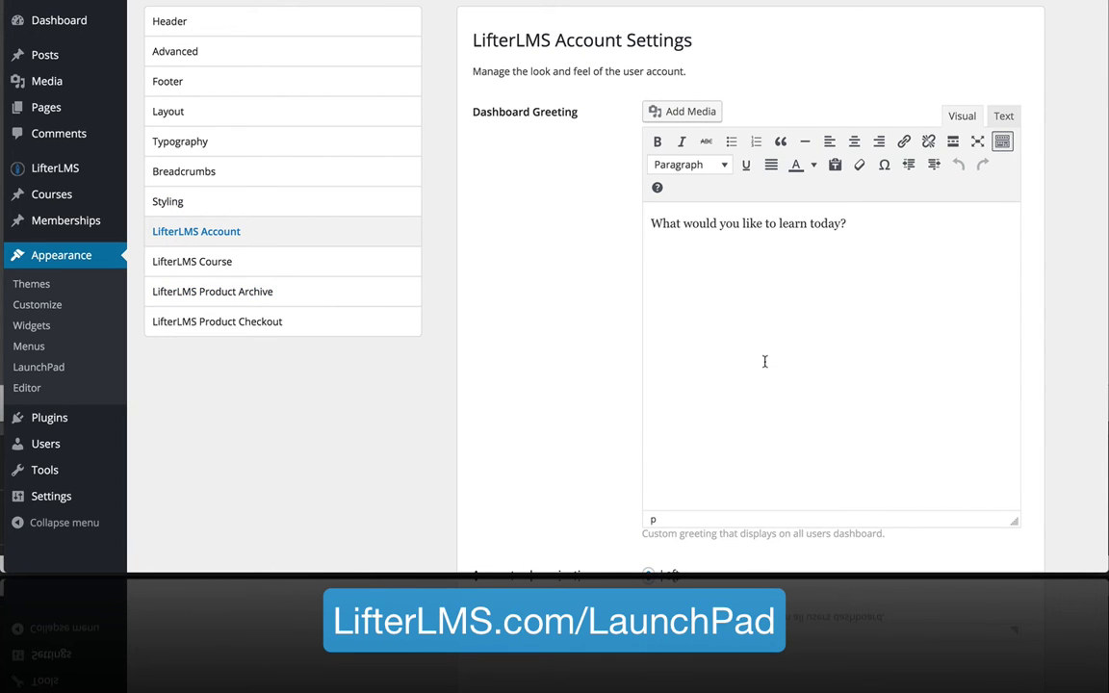
scroll(764, 361, down, 3)
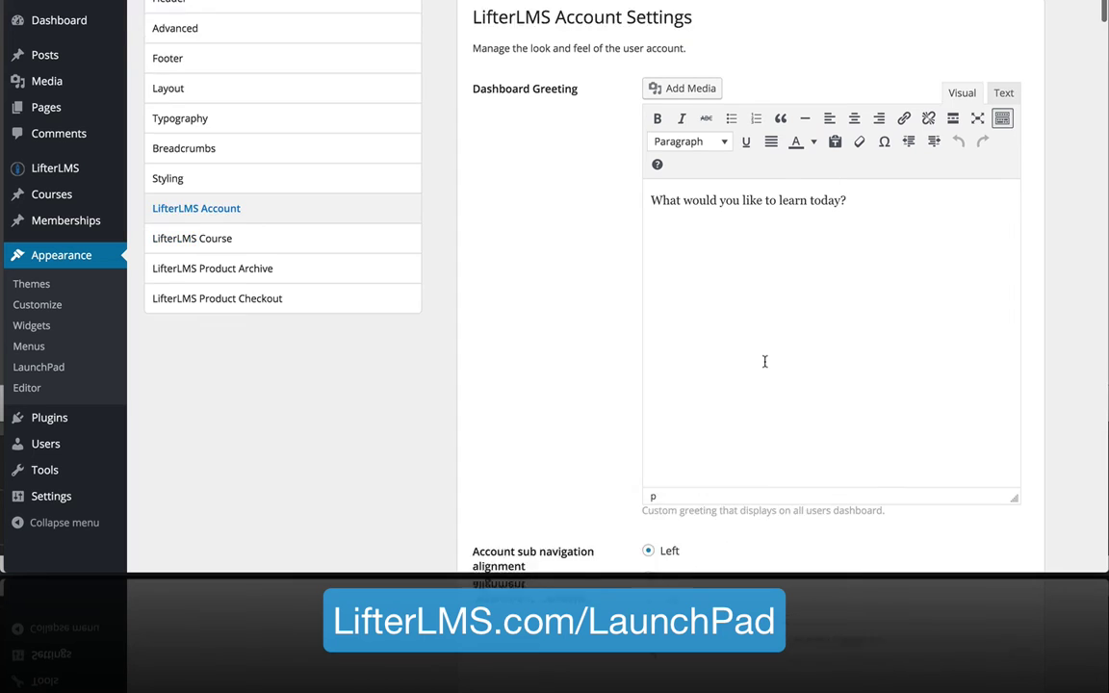
scroll(764, 414, up, 3)
scroll(799, 242, down, 3)
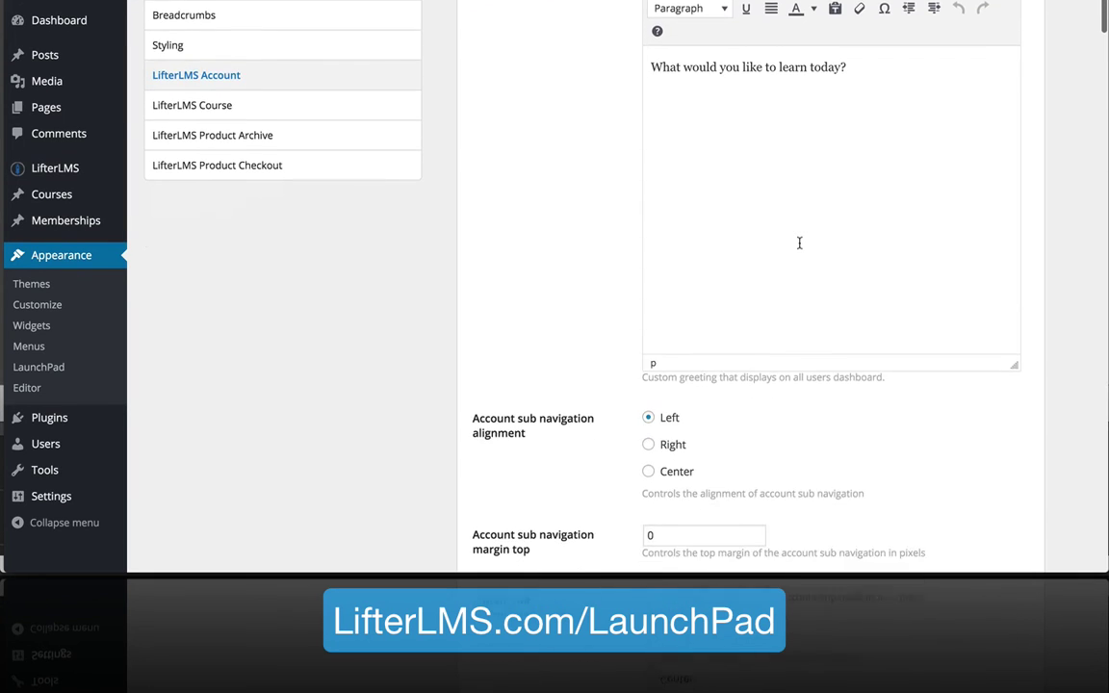
scroll(799, 243, down, 1)
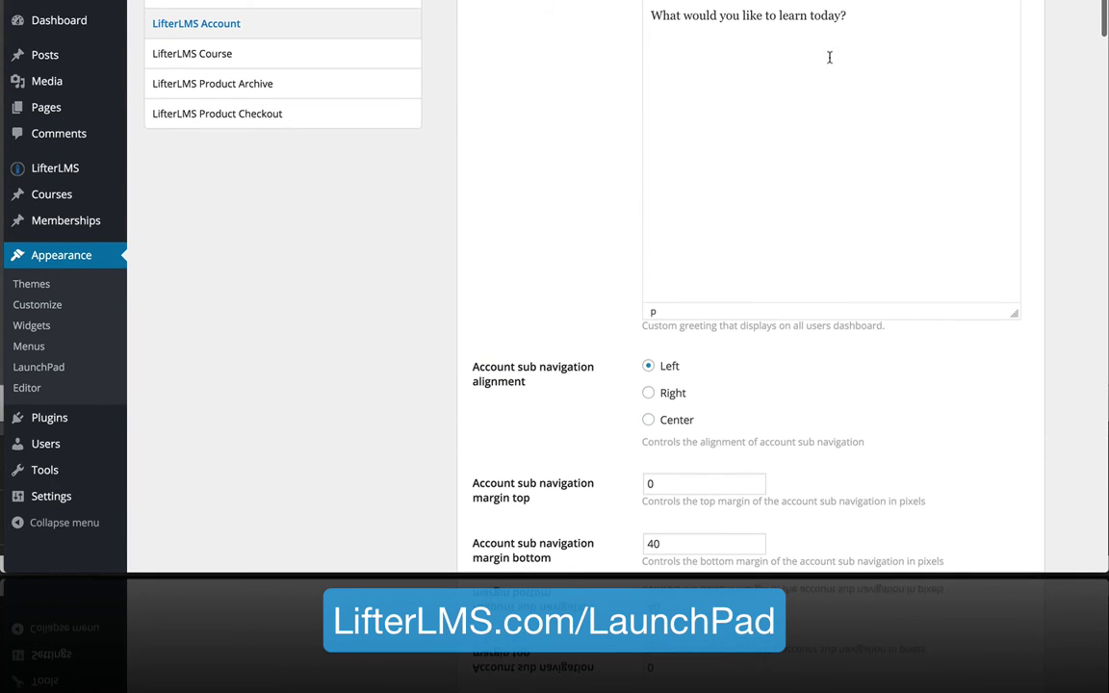
scroll(808, 255, down, 5)
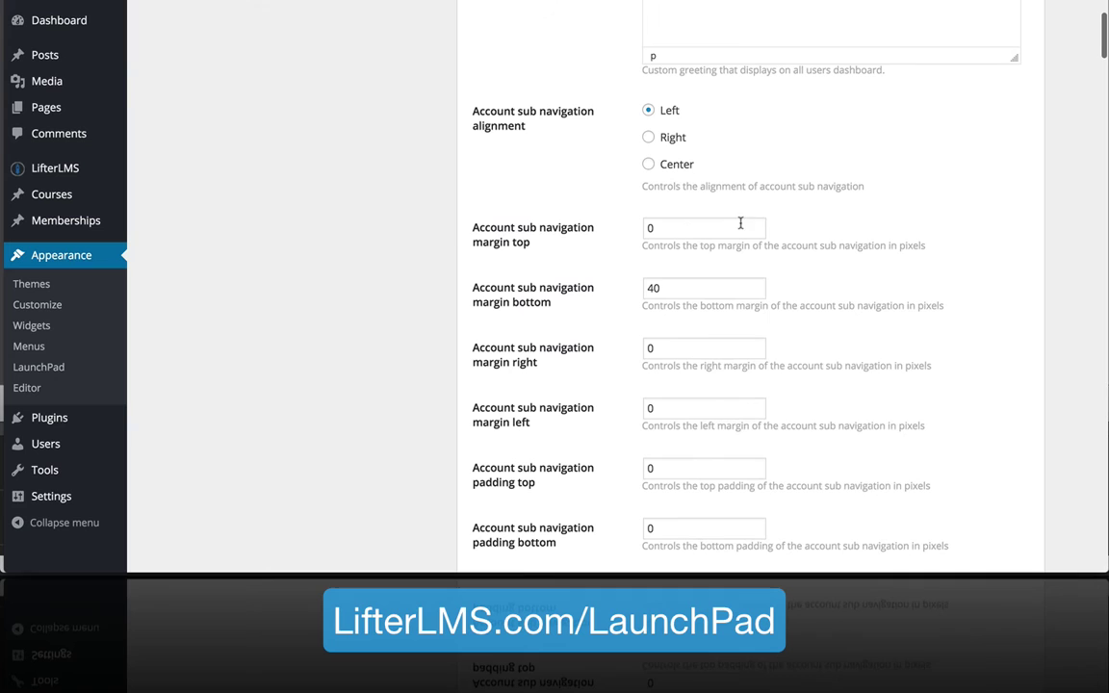
scroll(637, 354, down, 10)
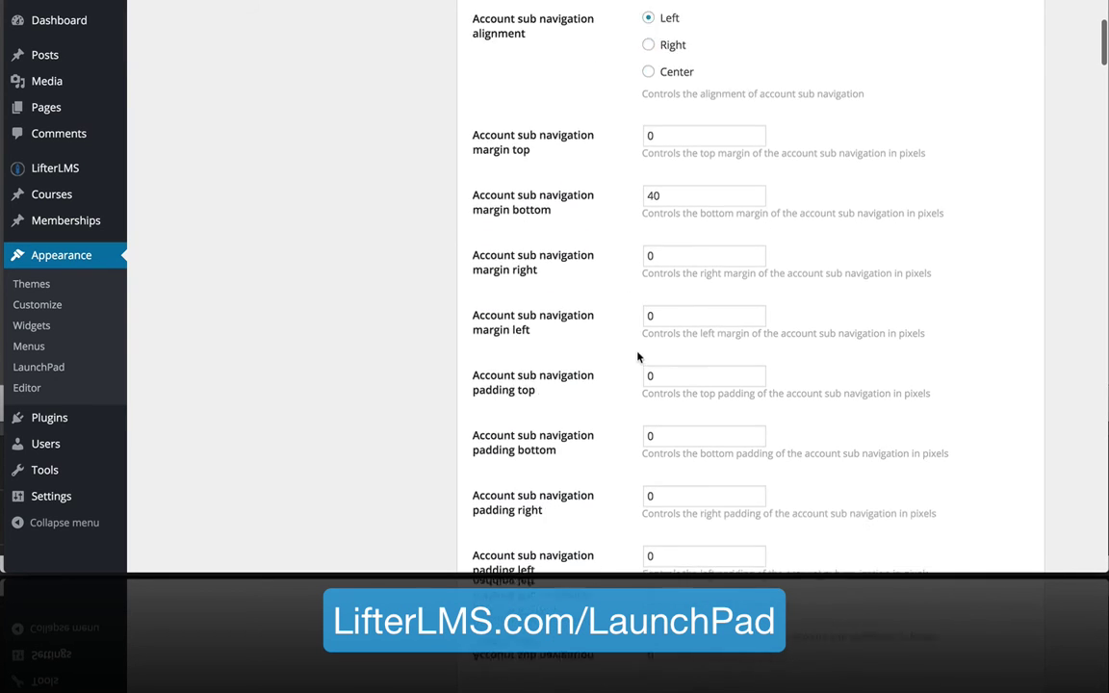
scroll(637, 354, down, 7)
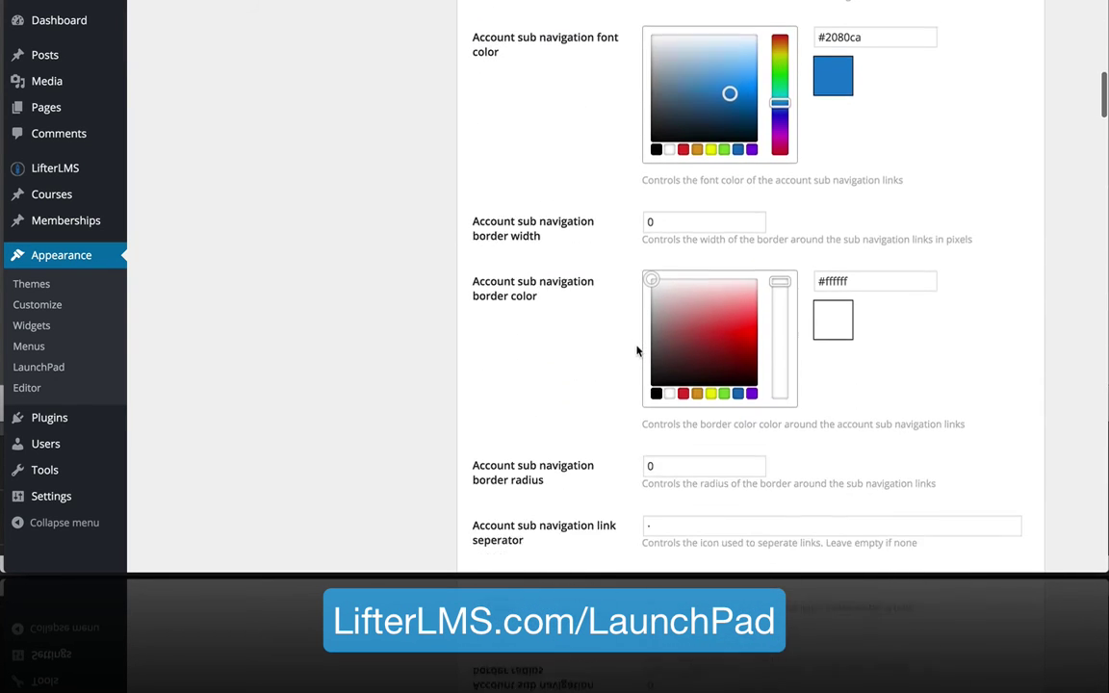
scroll(637, 351, down, 1)
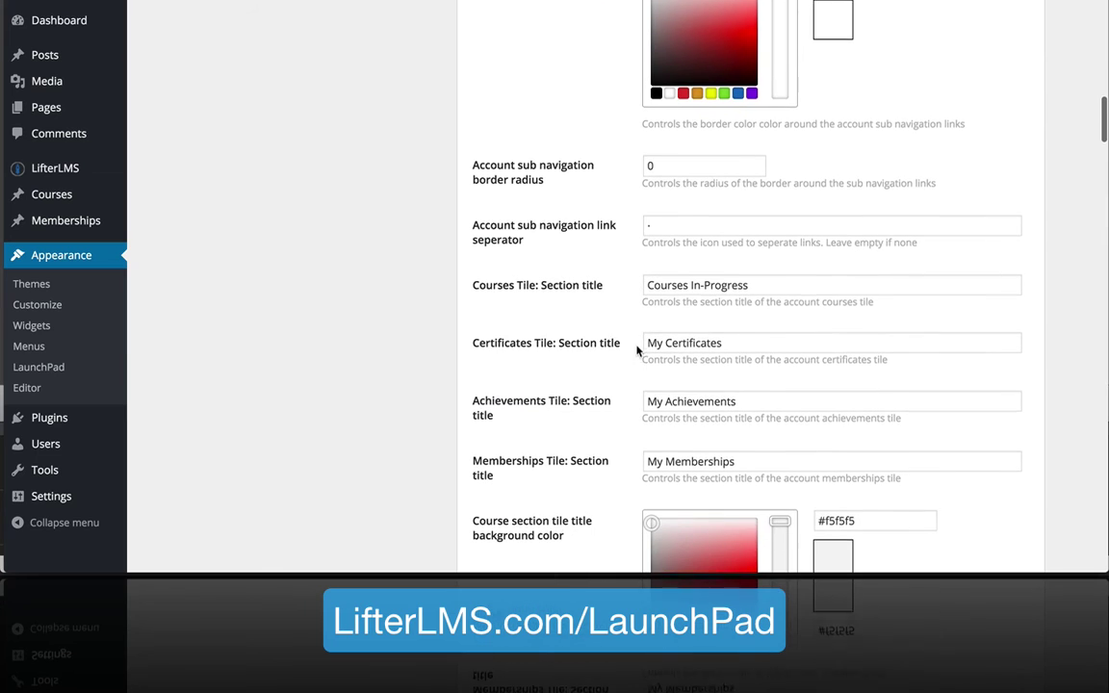
drag(545, 172, 472, 176)
- Look over the course image, font and tile shadow options down to Save Changes
scroll(589, 286, down, 1)
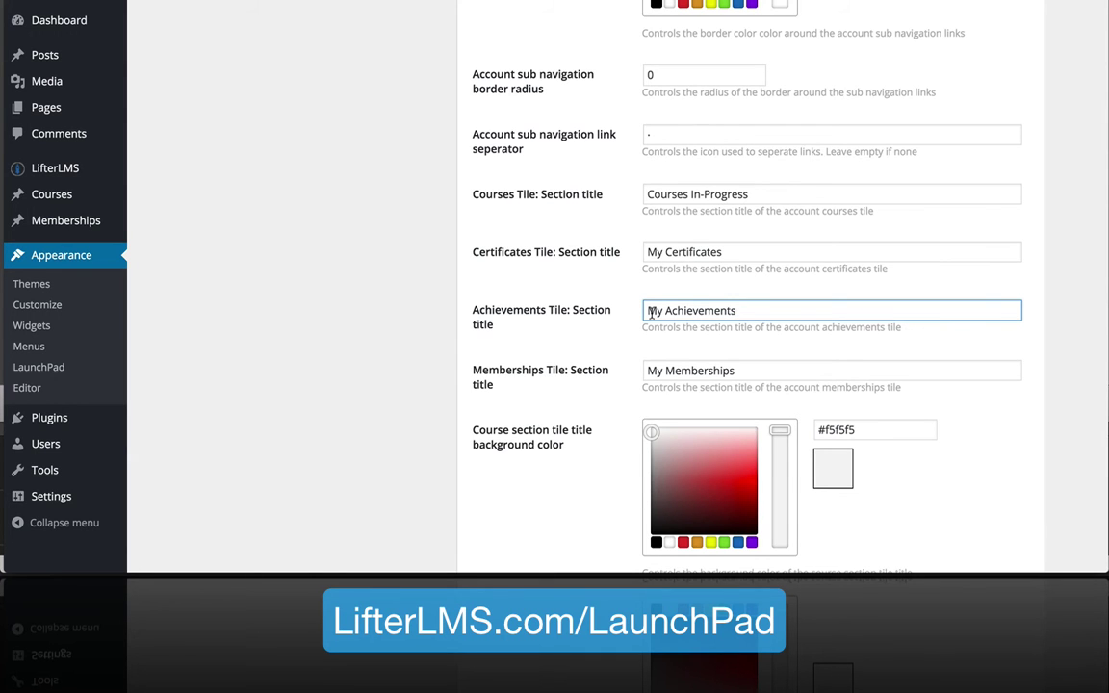
scroll(652, 311, down, 8)
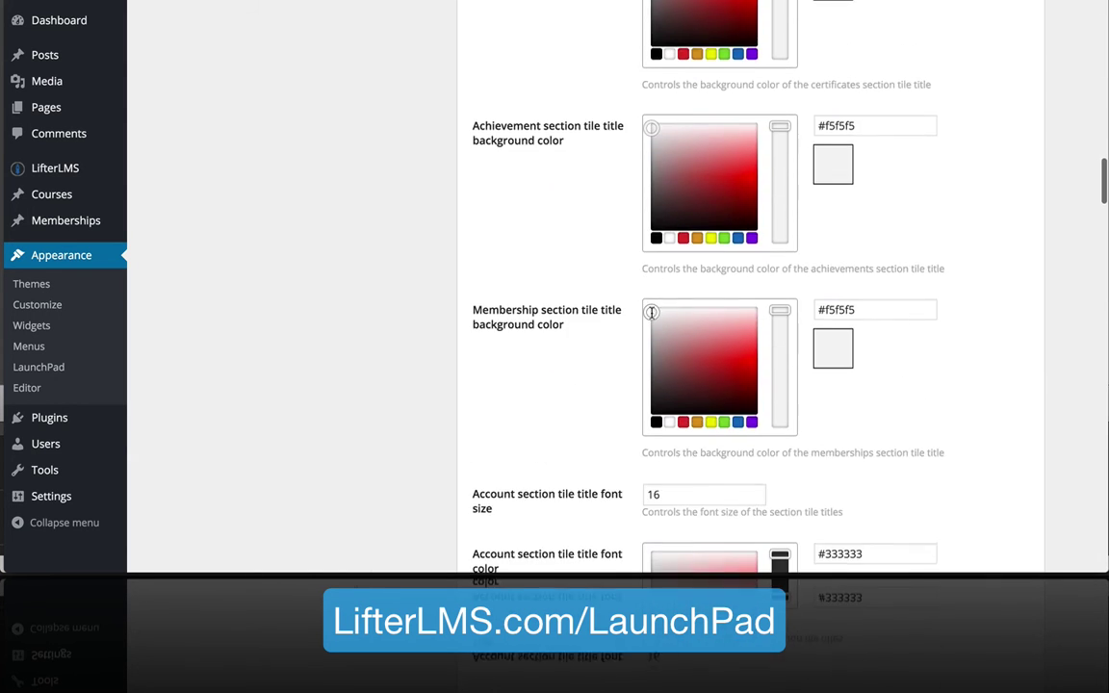
scroll(652, 311, down, 5)
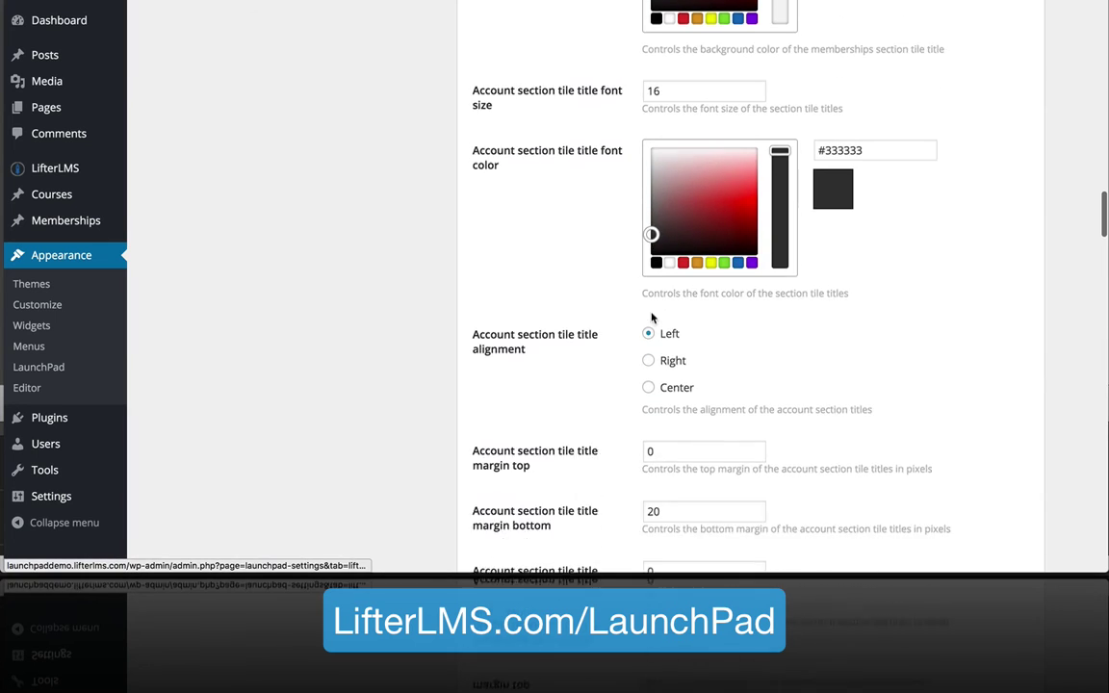
scroll(652, 317, down, 6)
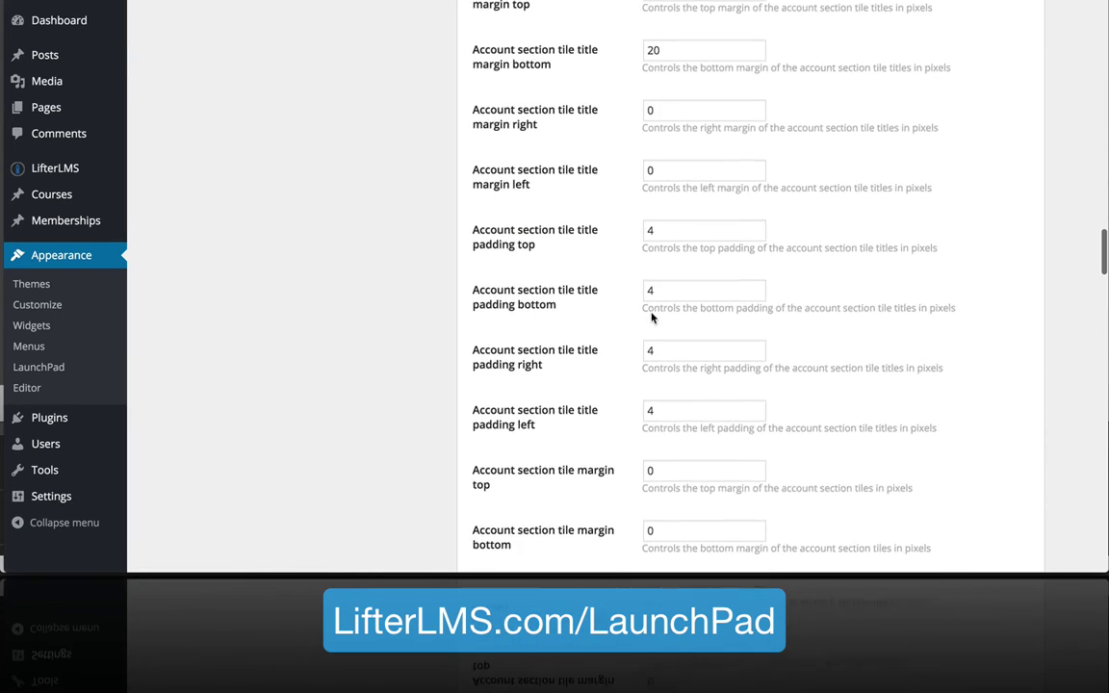
scroll(651, 317, down, 3)
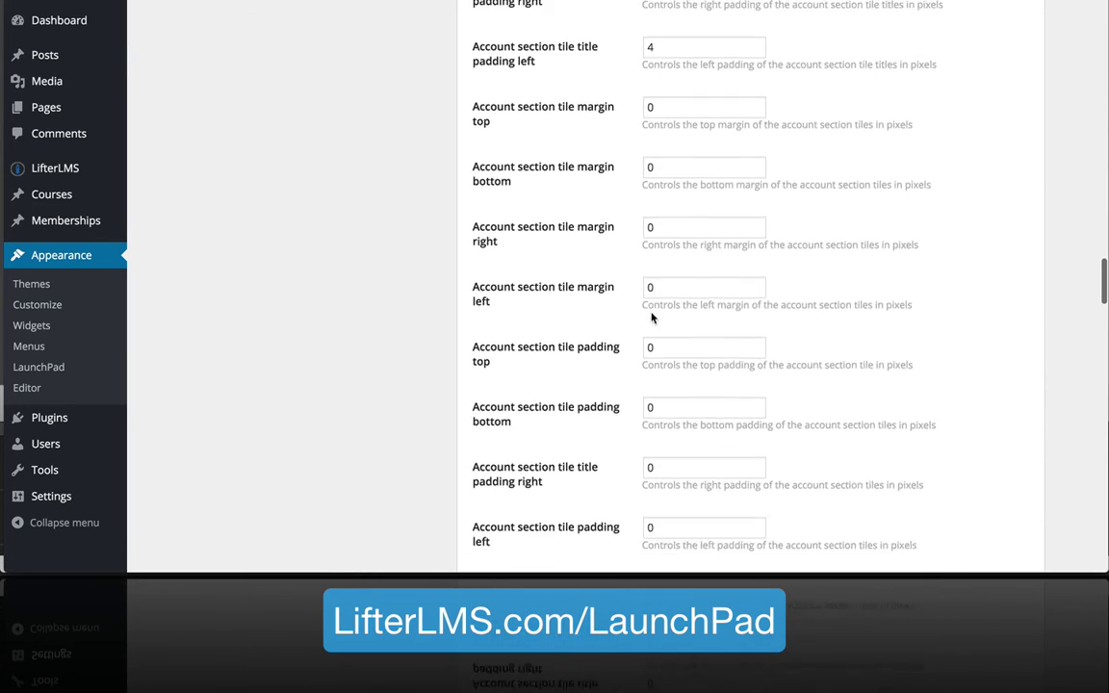
scroll(652, 317, down, 8)
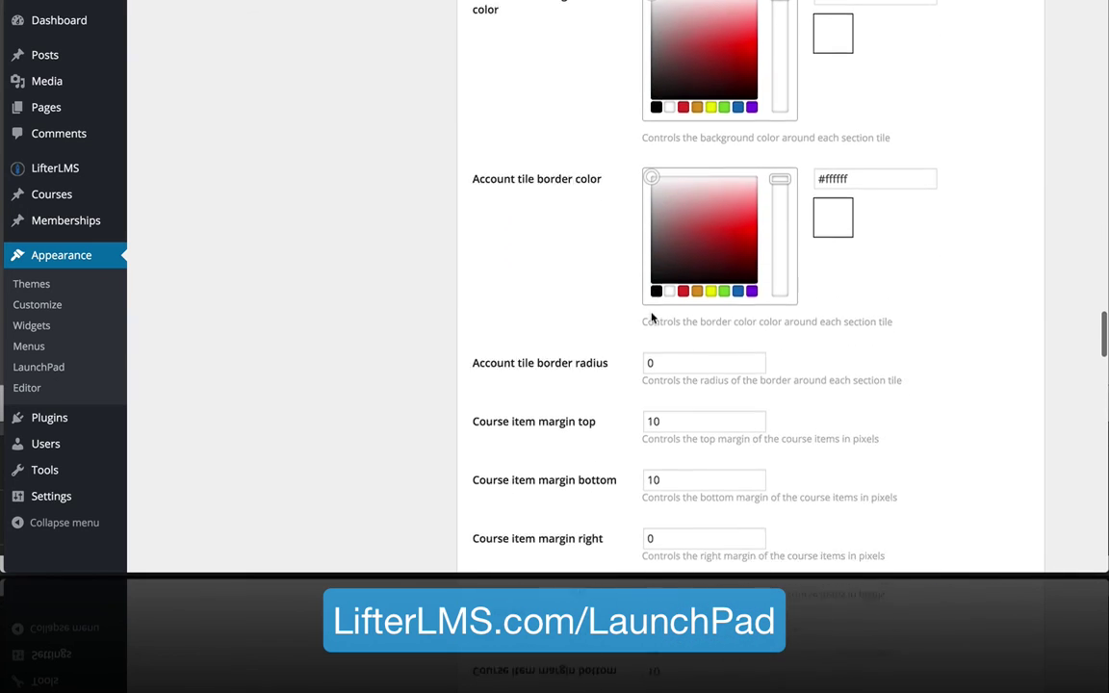
scroll(652, 318, down, 6)
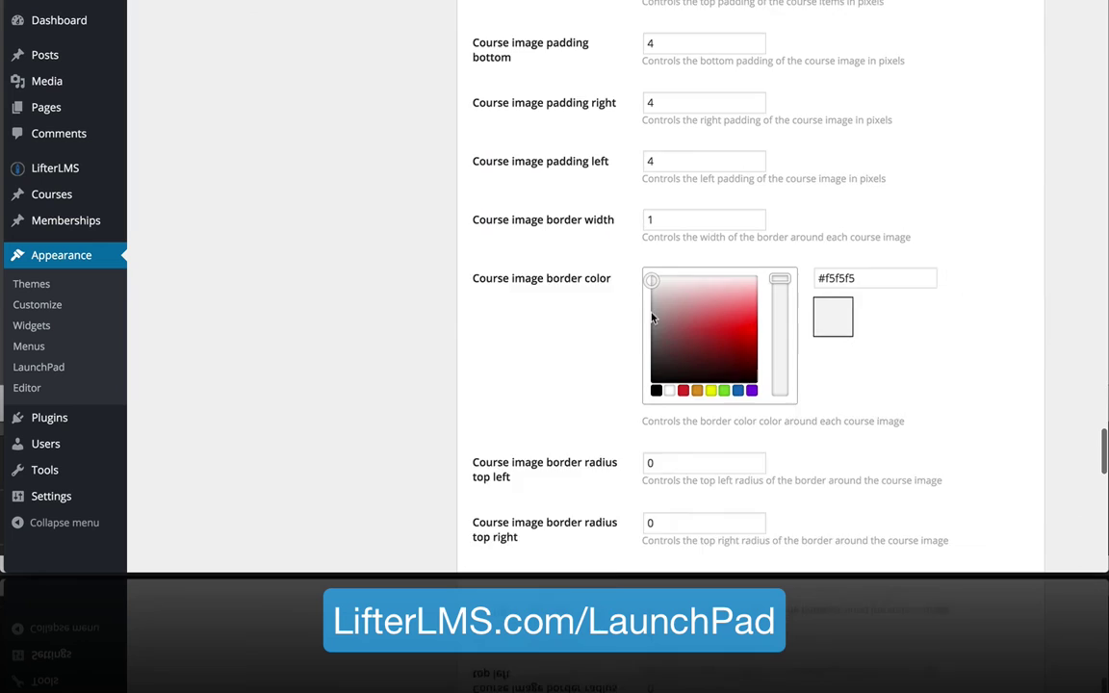
scroll(651, 318, down, 4)
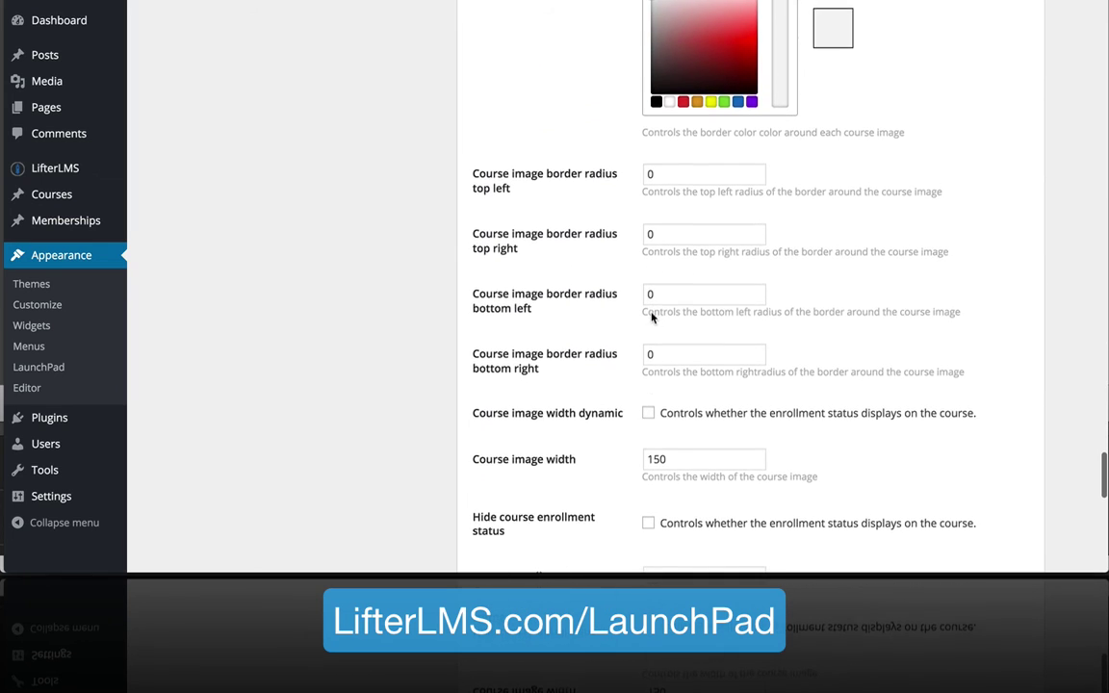
scroll(651, 318, down, 5)
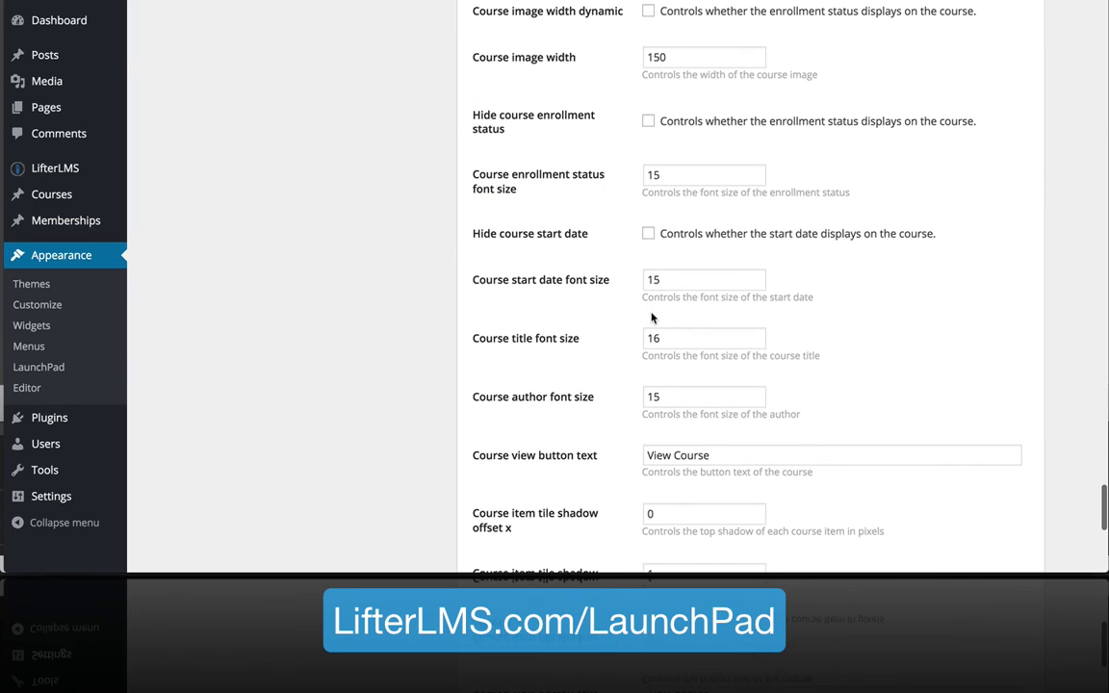
scroll(652, 318, down, 1)
scroll(651, 317, down, 5)
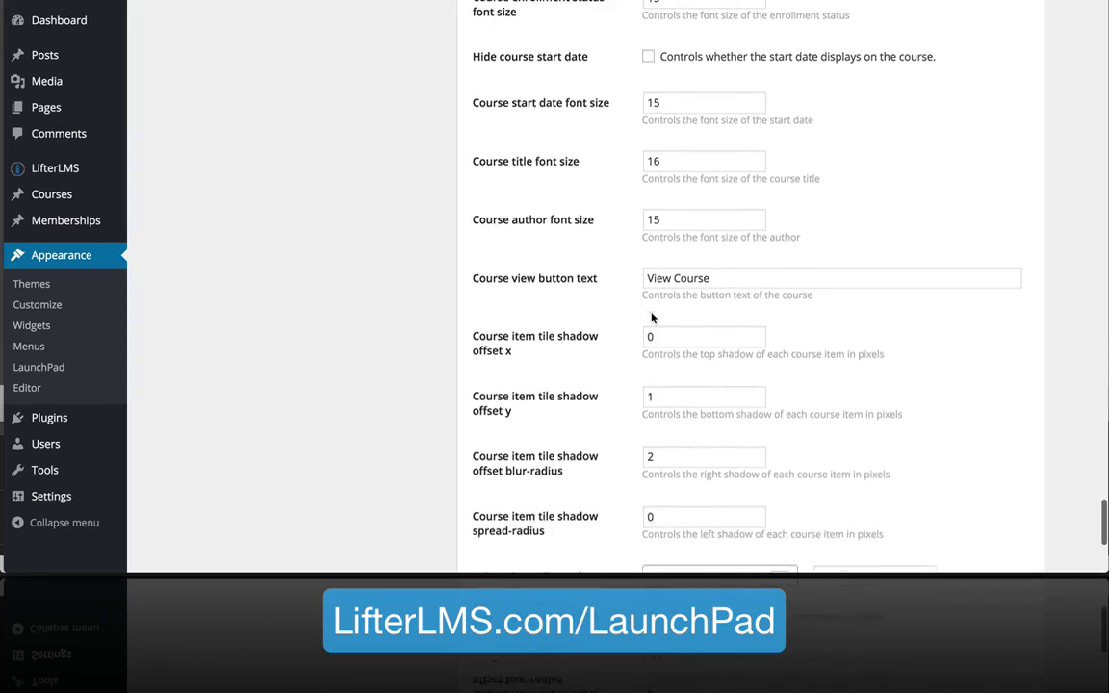
scroll(651, 318, up, 15)
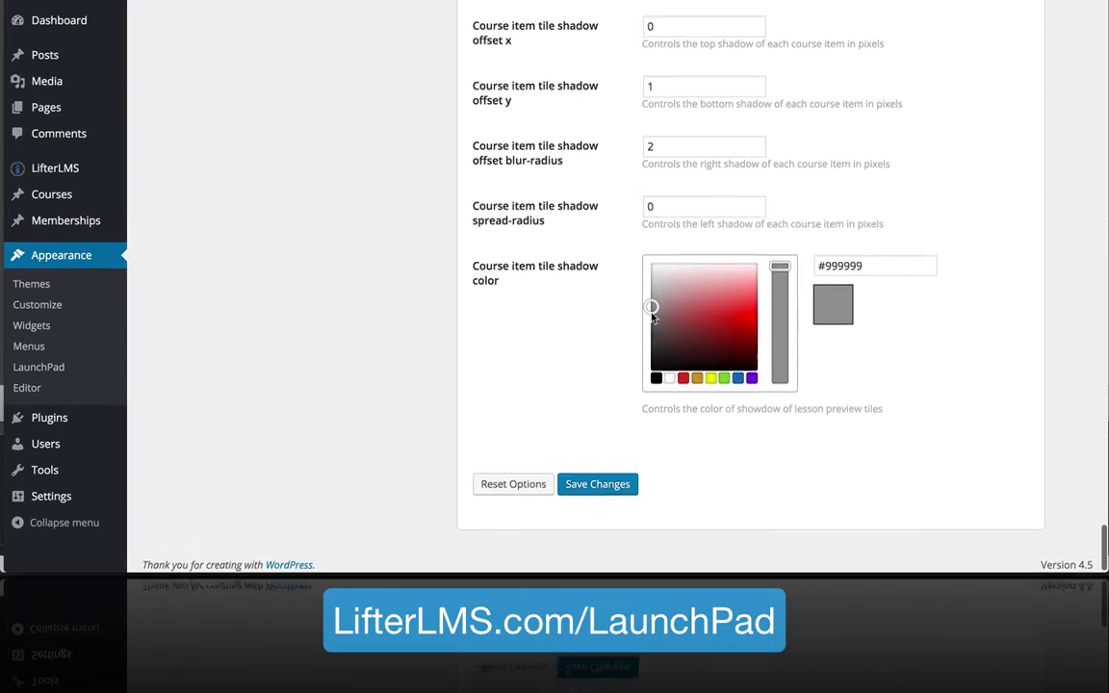
scroll(652, 318, up, 10)
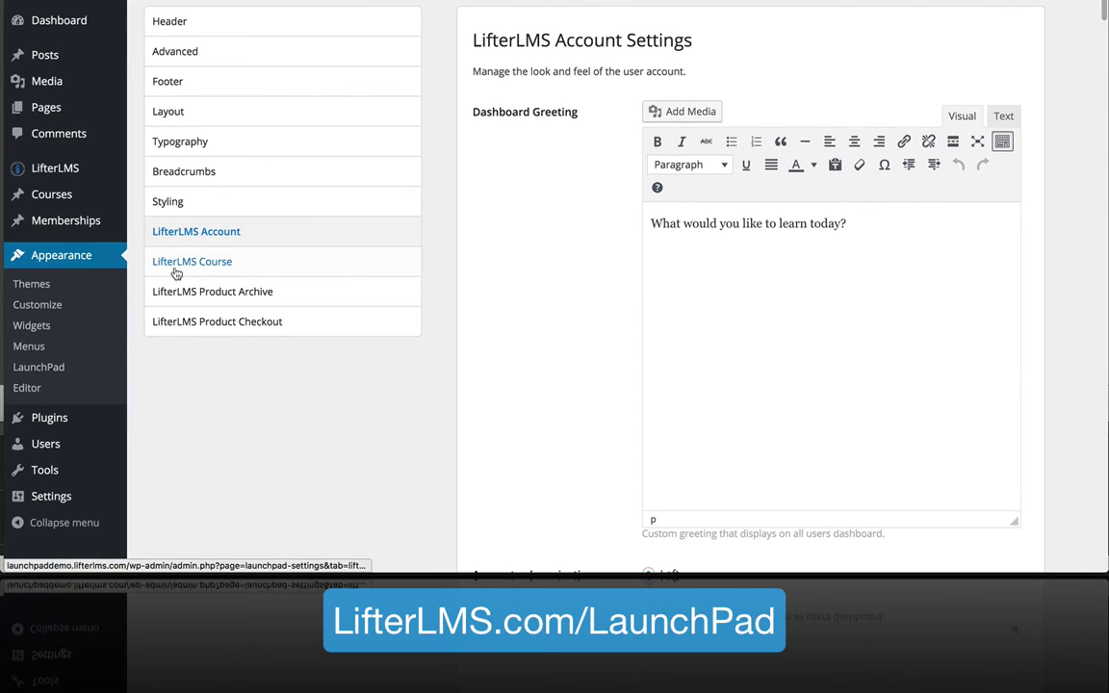
- Show LifterLMS Course settings and look over the first course options
click(177, 273)
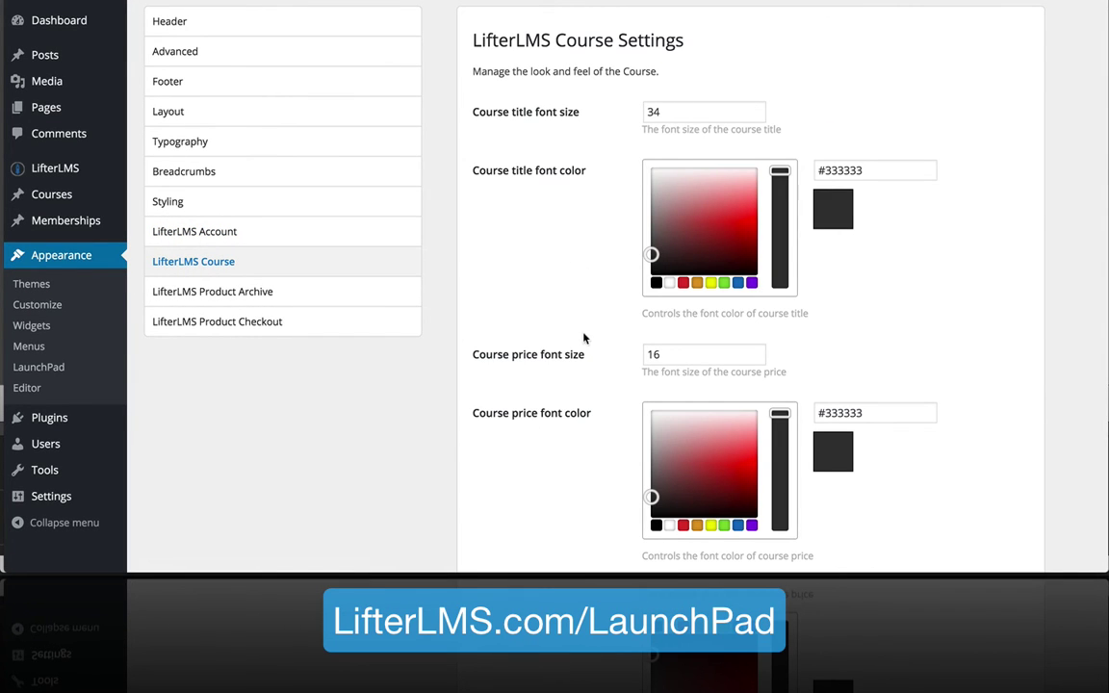
scroll(586, 343, down, 2)
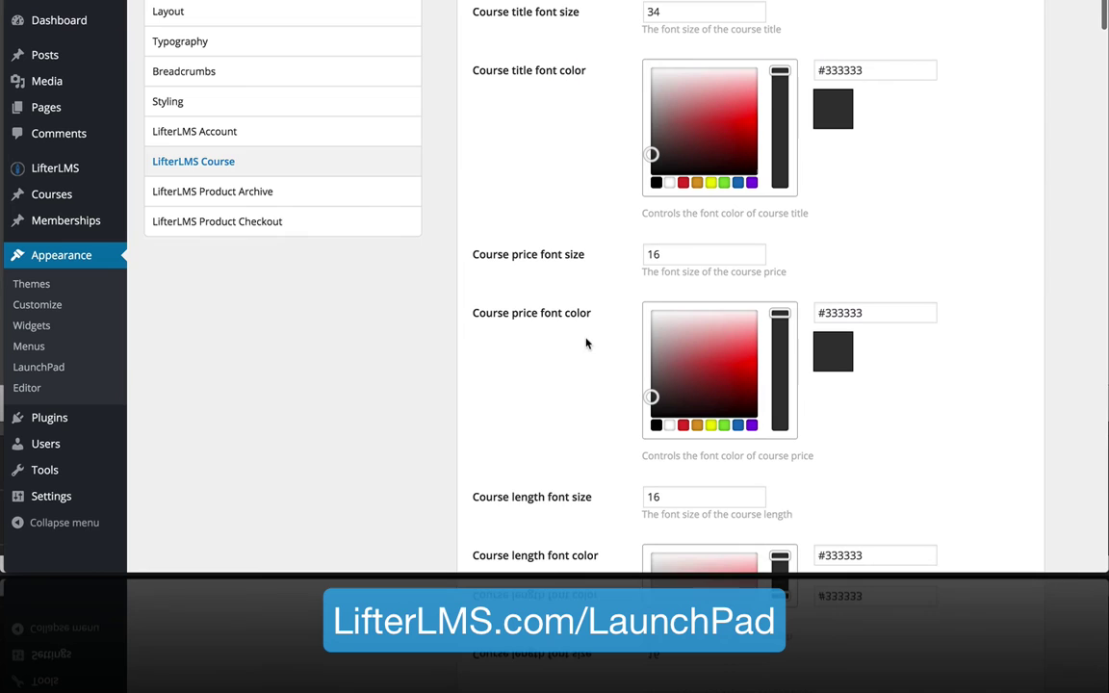
scroll(570, 383, down, 5)
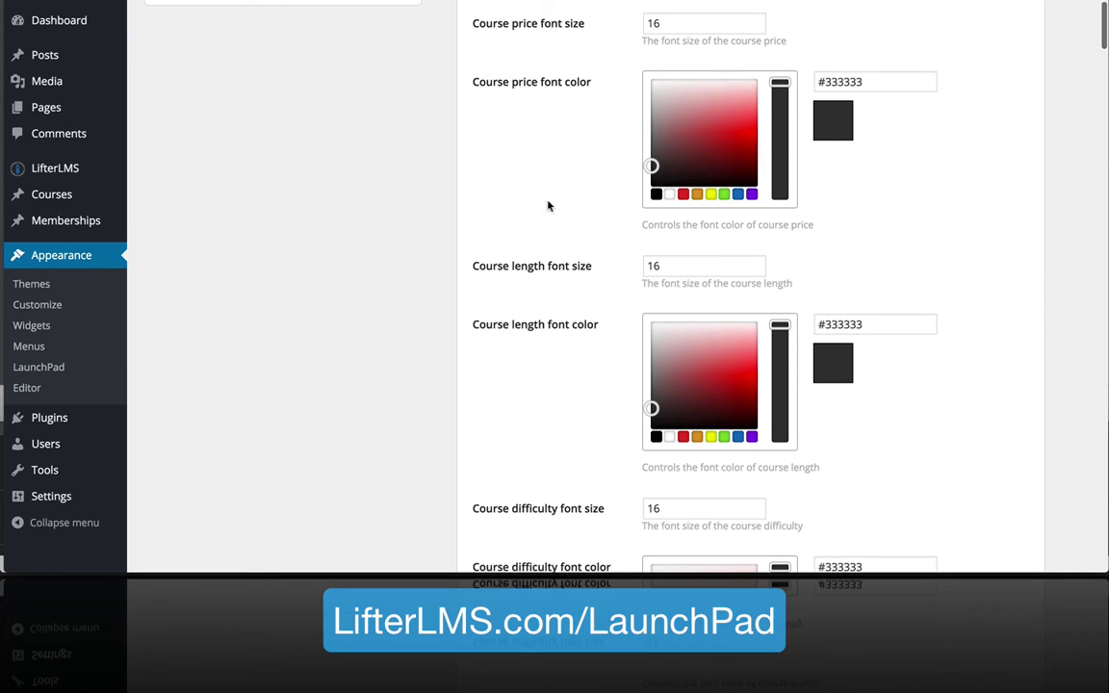
scroll(549, 235, down, 10)
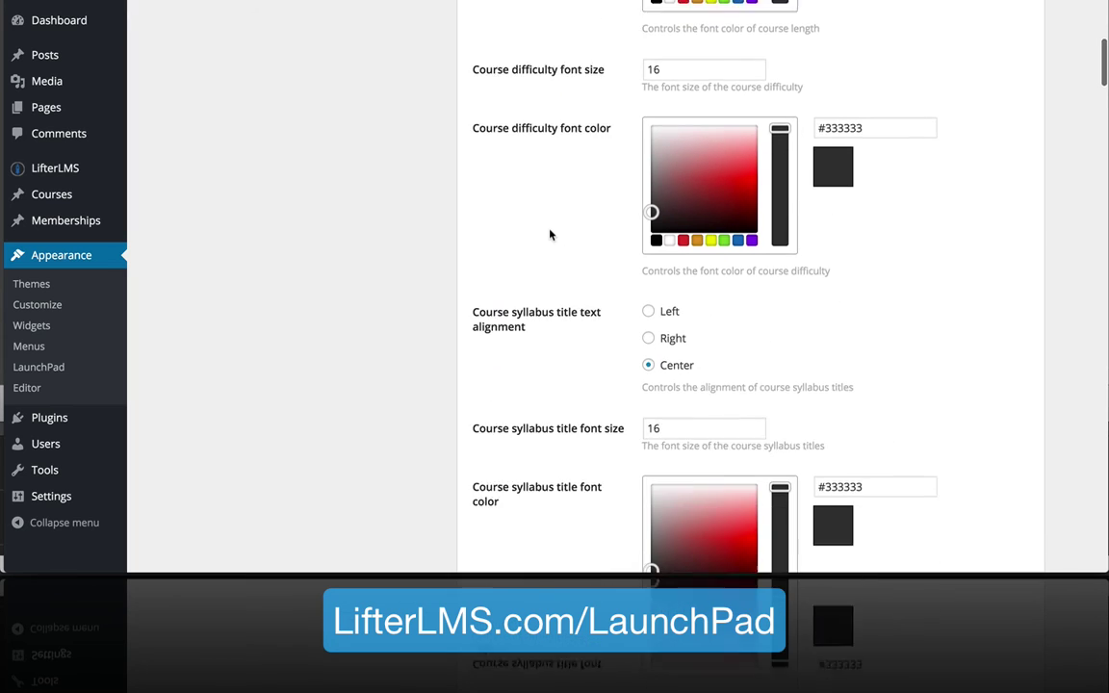
scroll(549, 235, down, 2)
scroll(738, 350, down, 16)
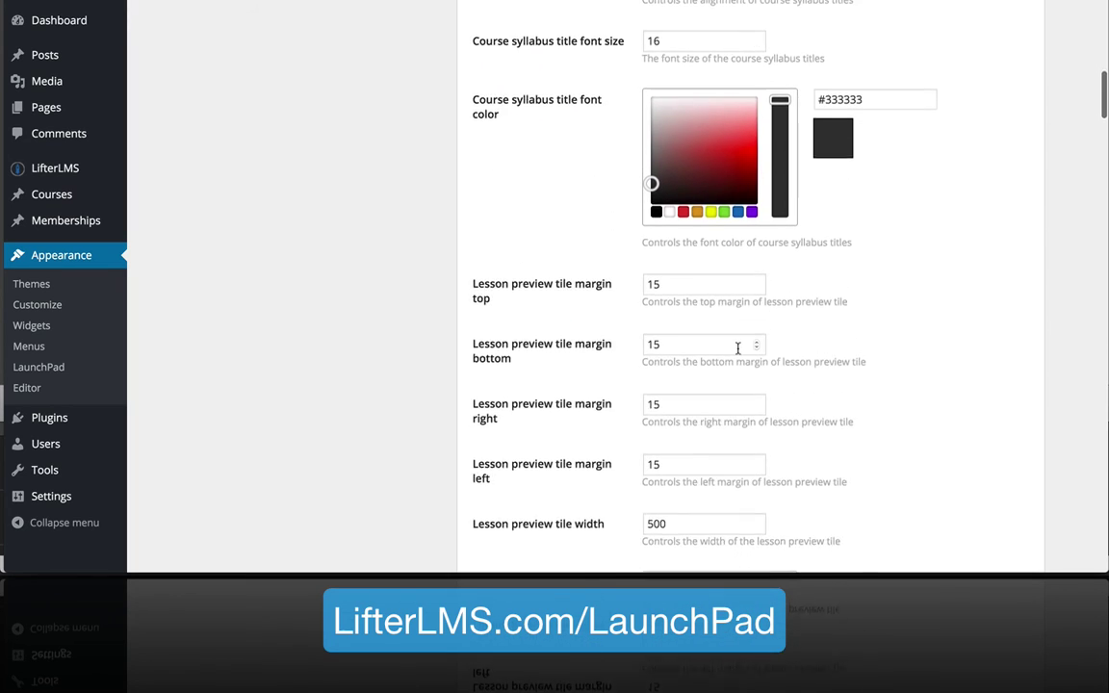
scroll(732, 332, down, 2)
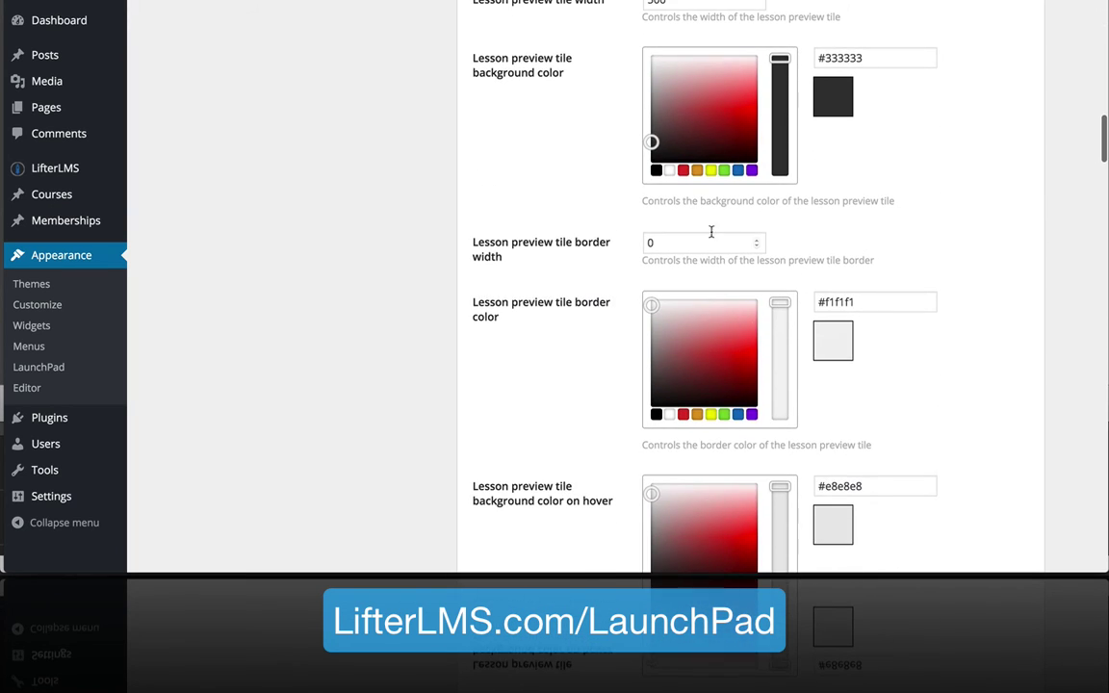
scroll(882, 286, down, 14)
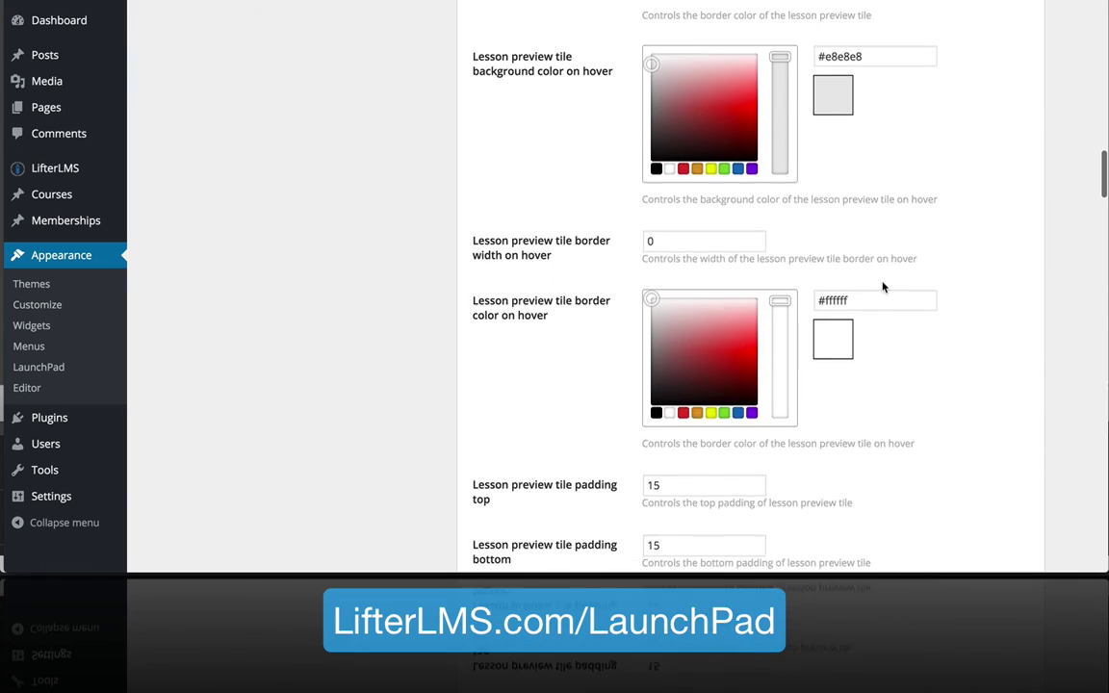
scroll(882, 286, down, 14)
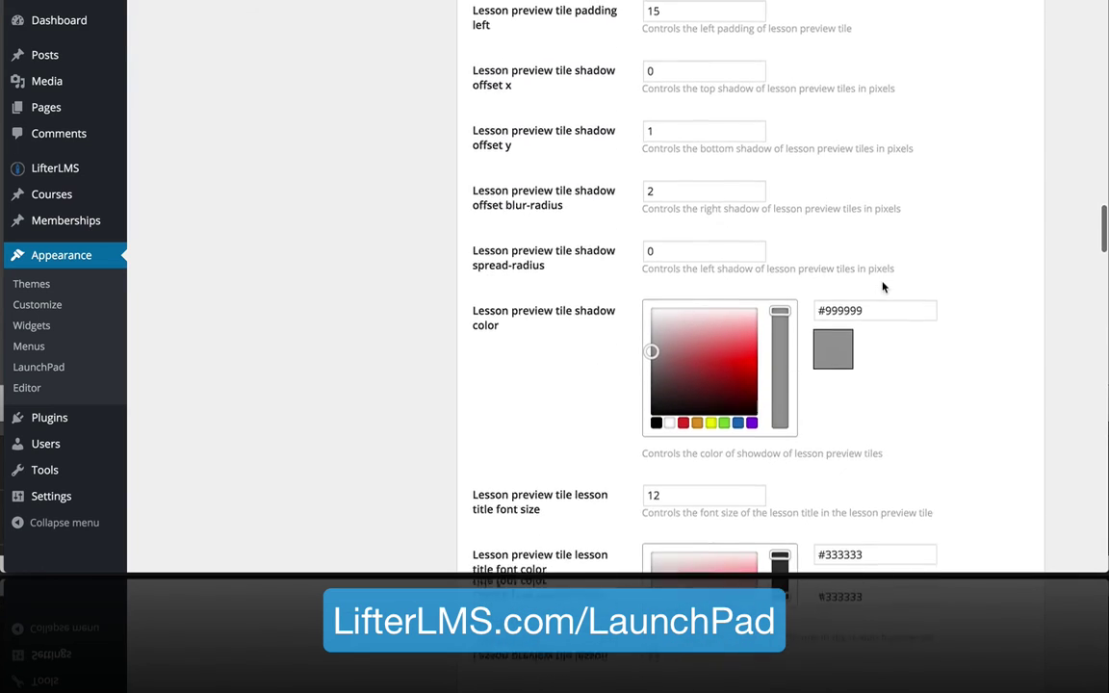
scroll(882, 286, down, 11)
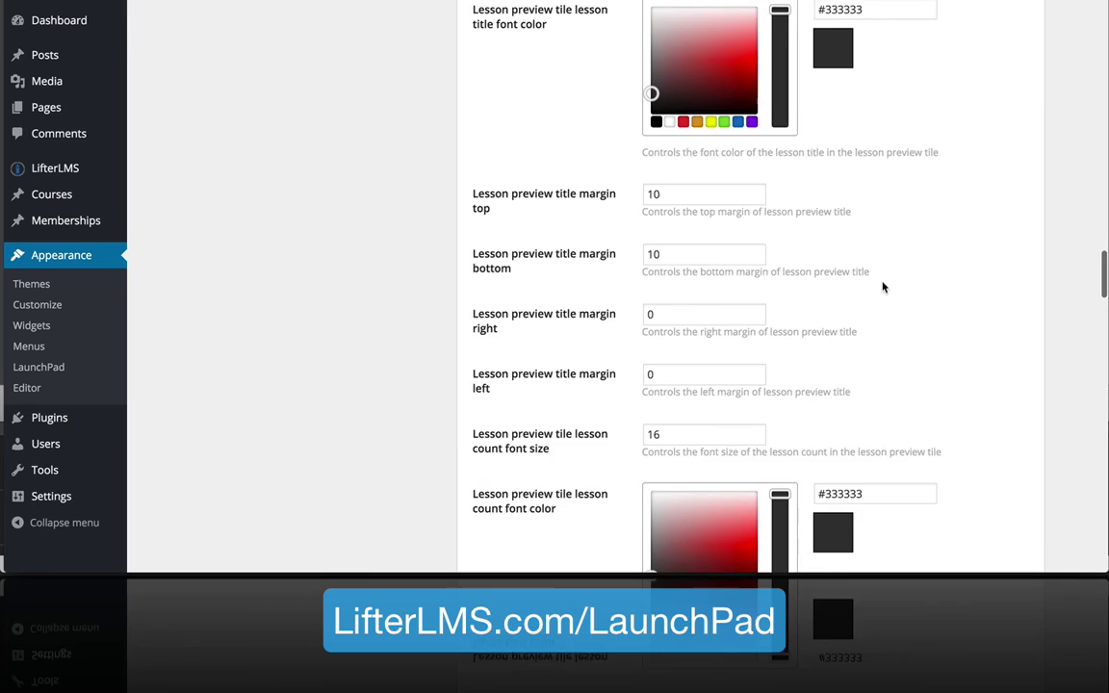
scroll(883, 285, down, 4)
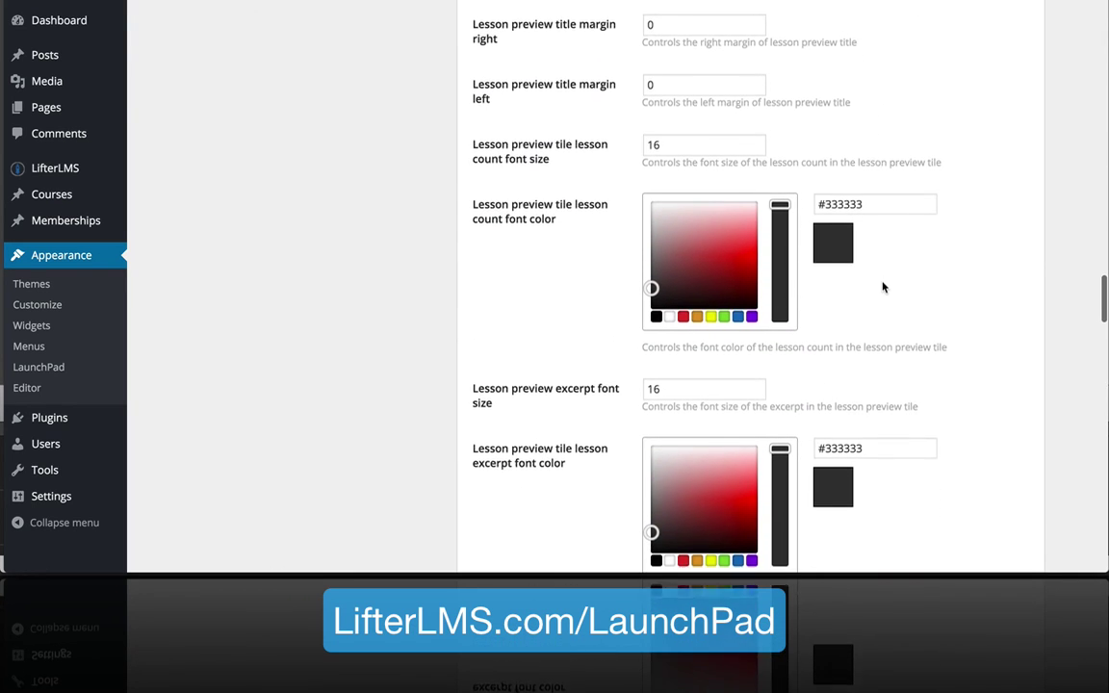
- Review the lesson preview and progress bar options down to Save Changes
scroll(882, 286, down, 10)
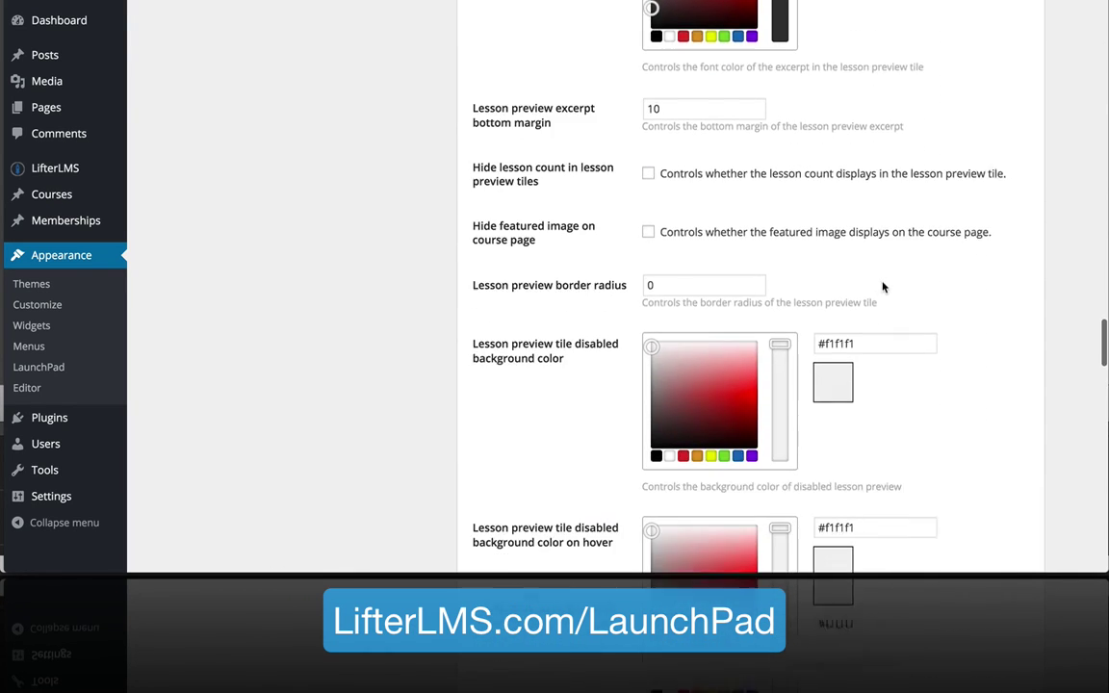
scroll(883, 285, down, 3)
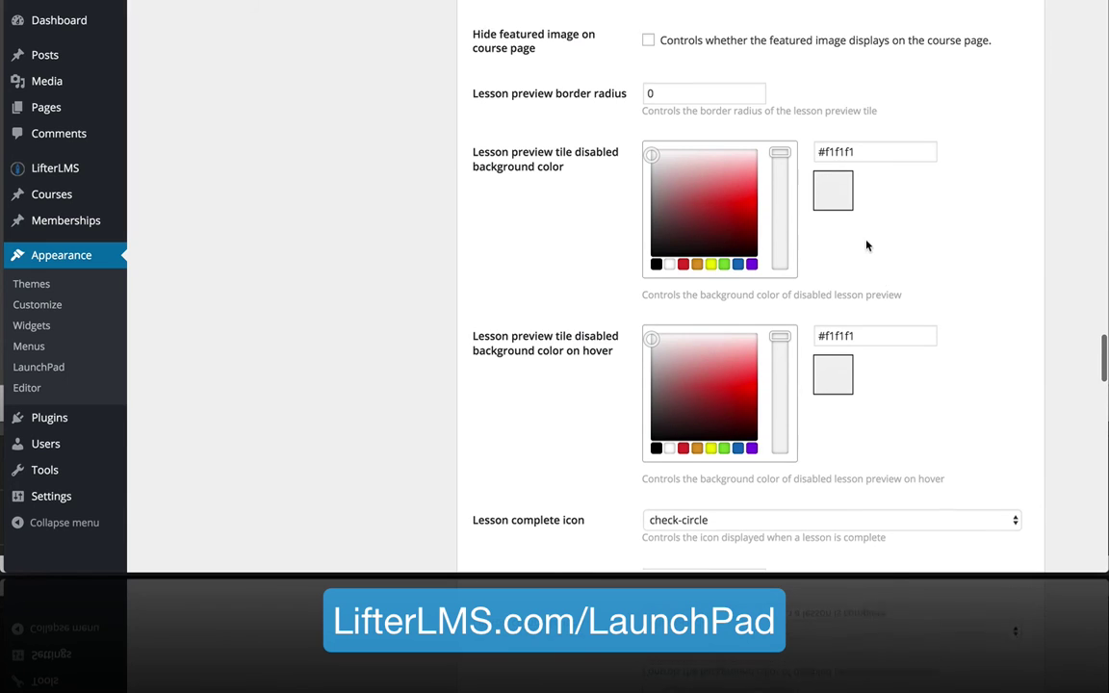
scroll(866, 246, down, 5)
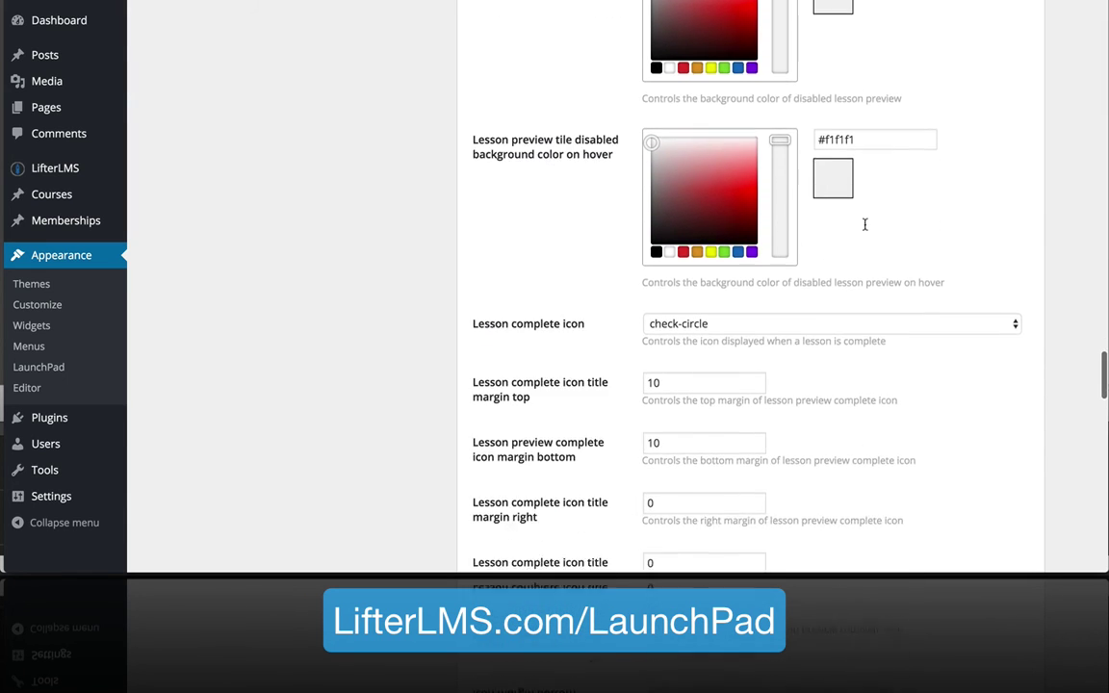
scroll(864, 226, down, 5)
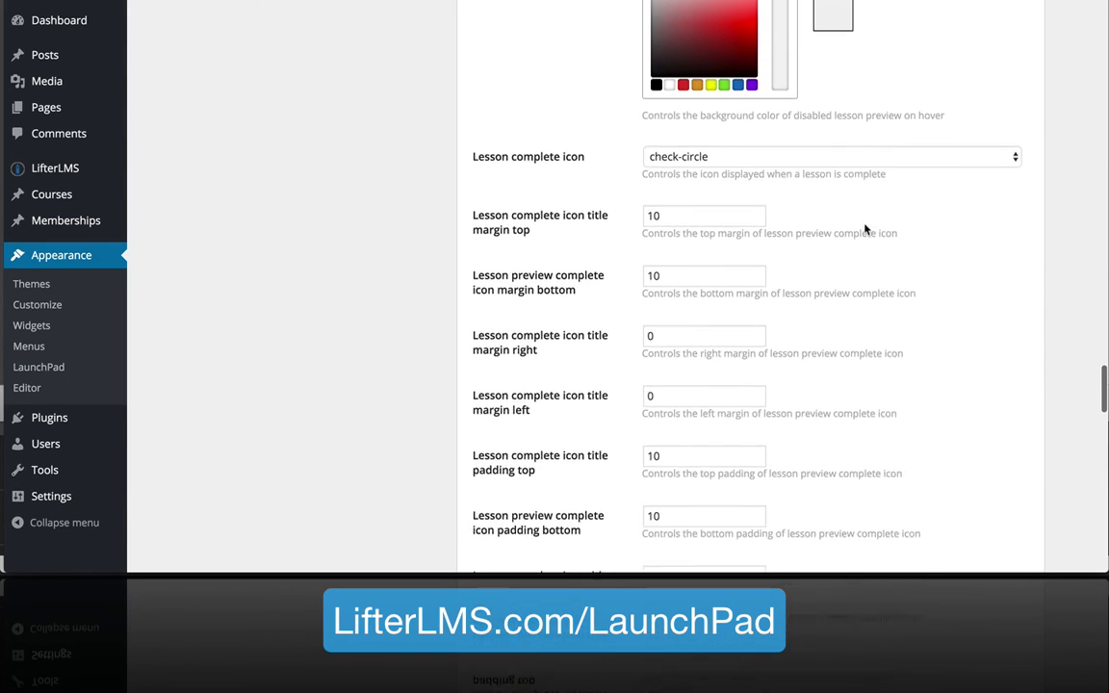
scroll(864, 229, down, 7)
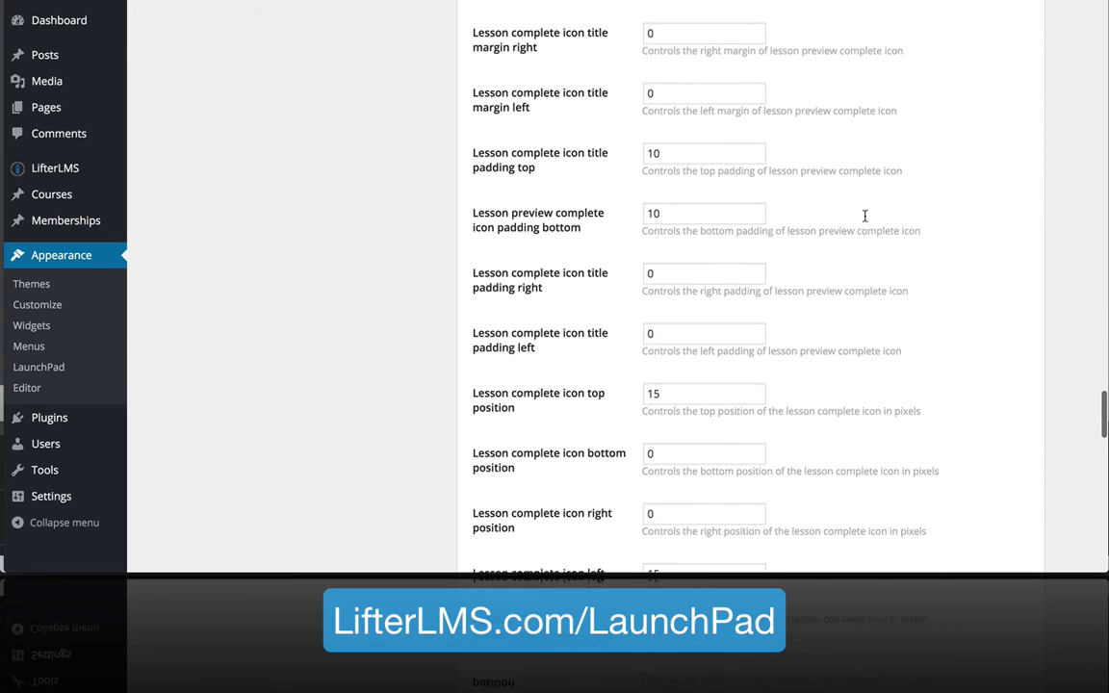
scroll(862, 212, down, 3)
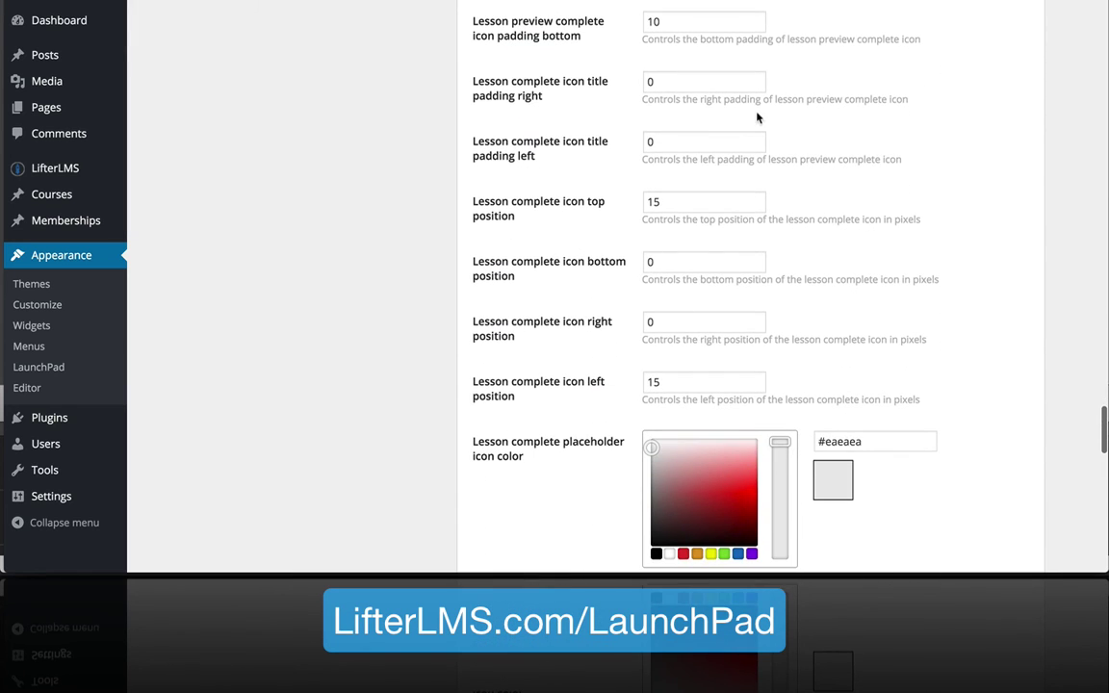
scroll(756, 116, down, 12)
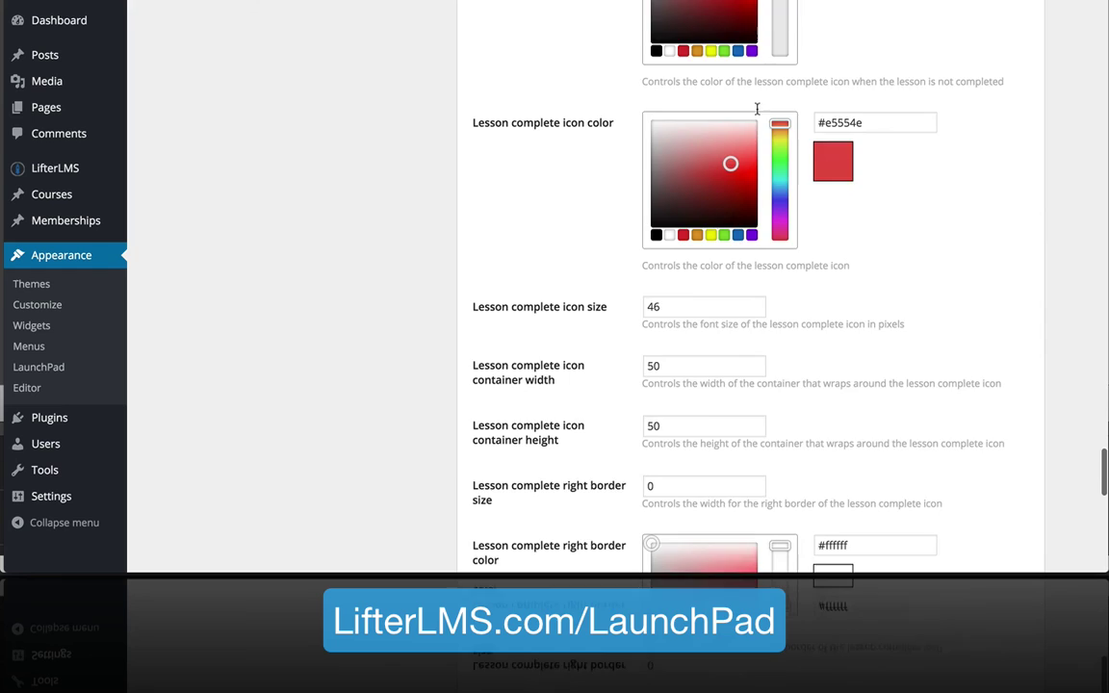
scroll(757, 111, down, 15)
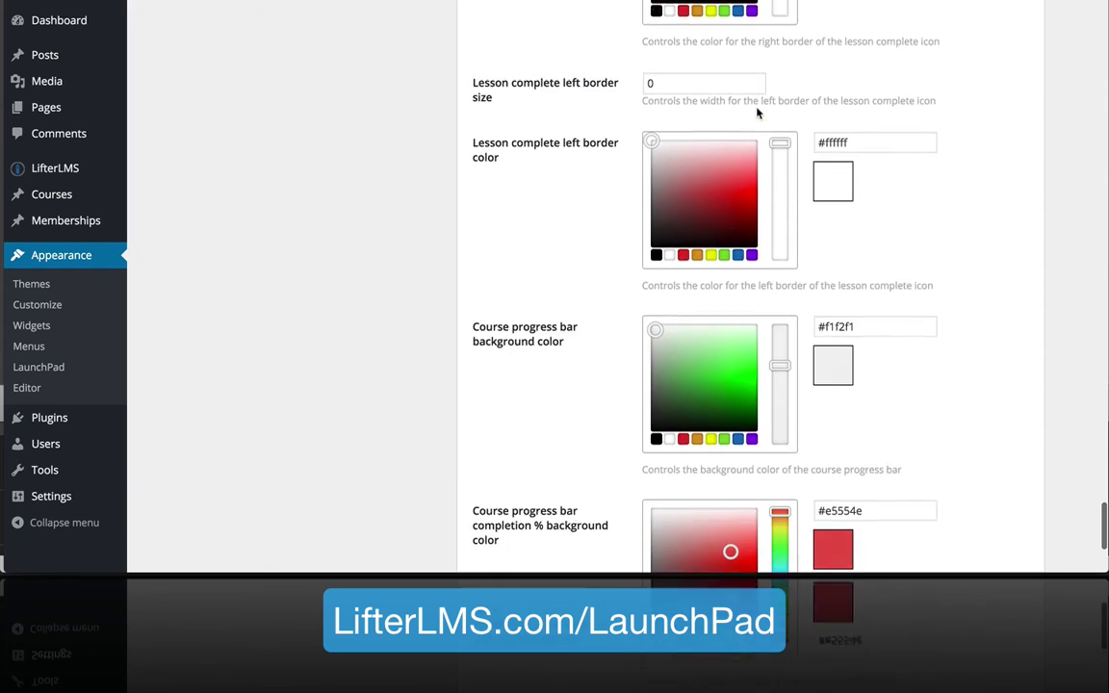
scroll(757, 113, down, 6)
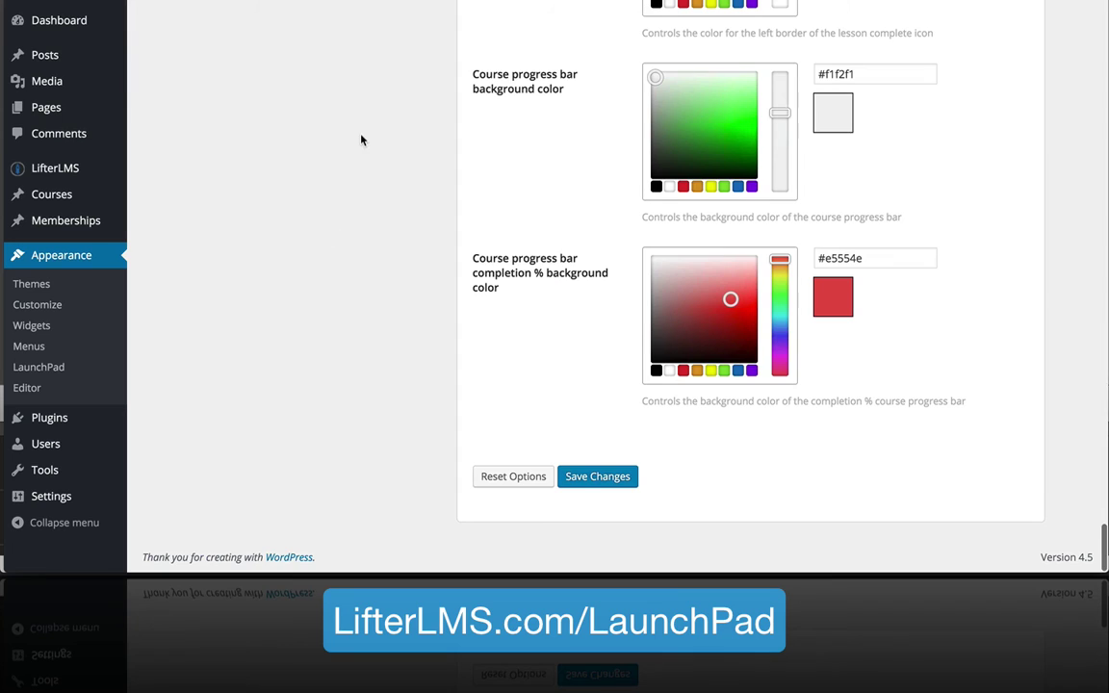
scroll(361, 140, up, 20)
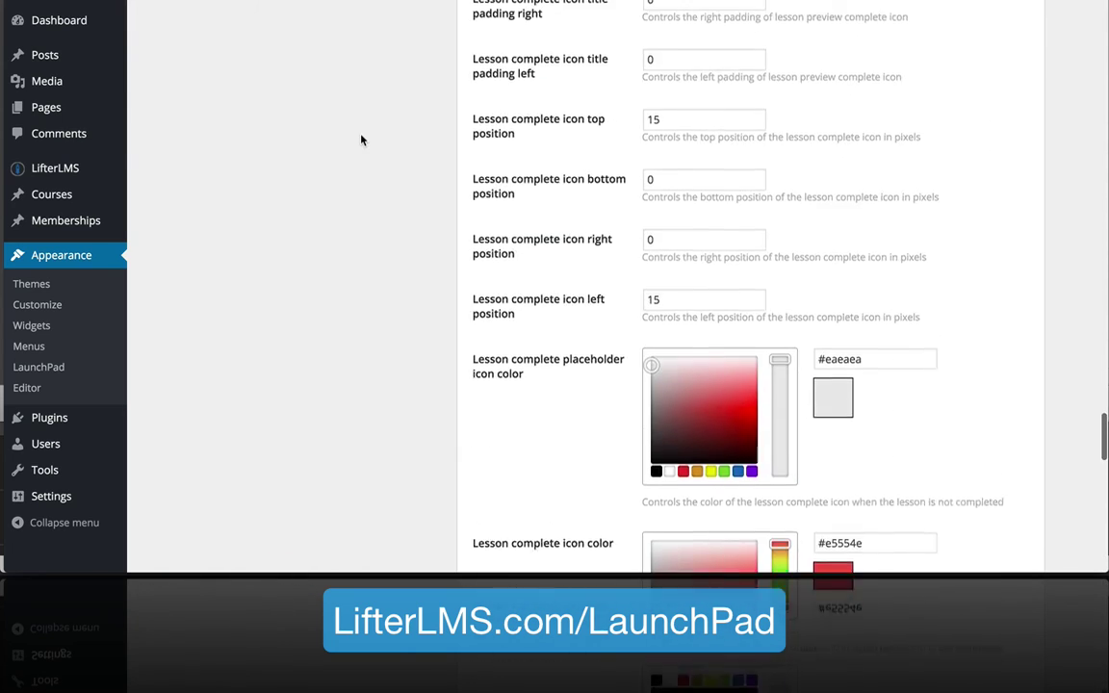
scroll(361, 140, up, 20)
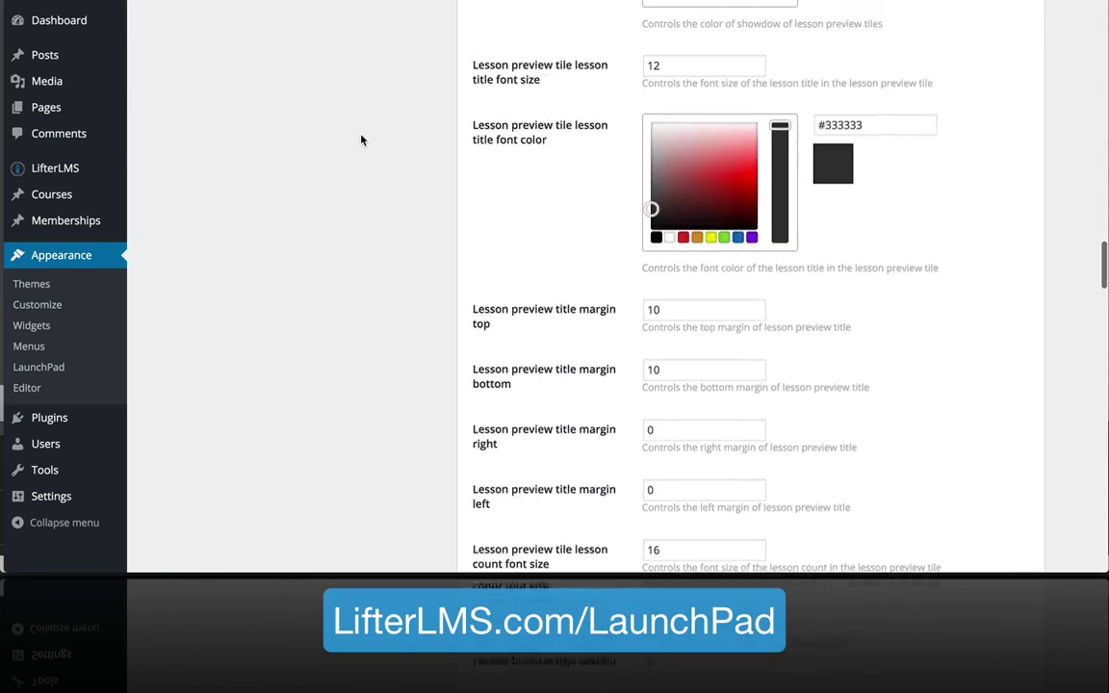
scroll(361, 141, up, 20)
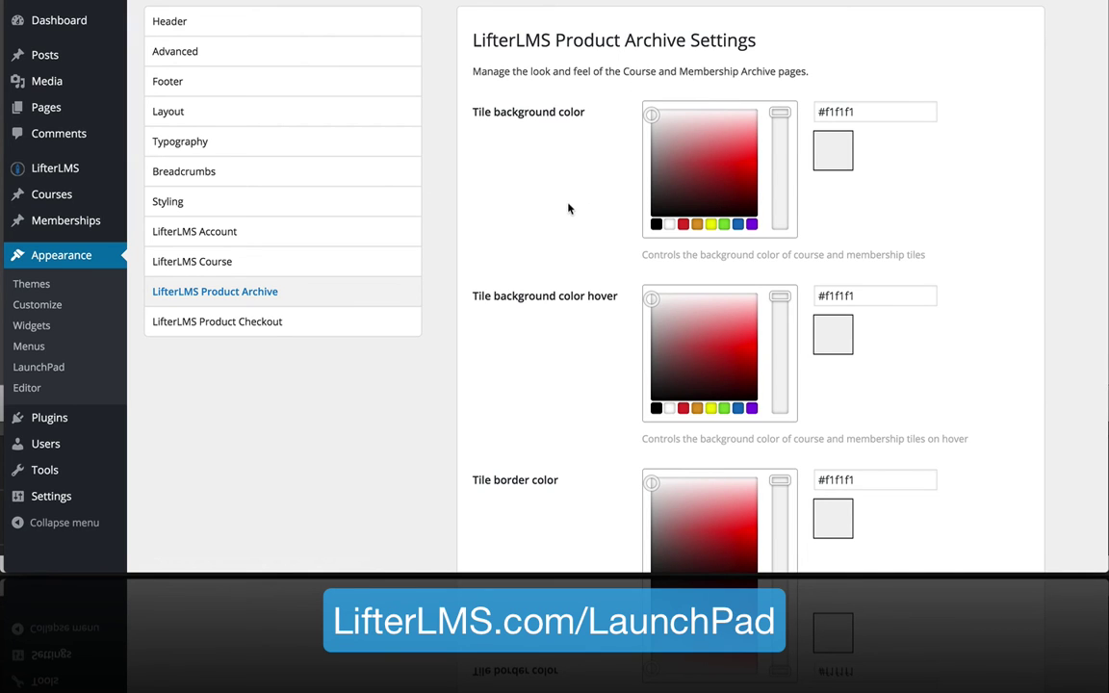
scroll(550, 354, down, 3)
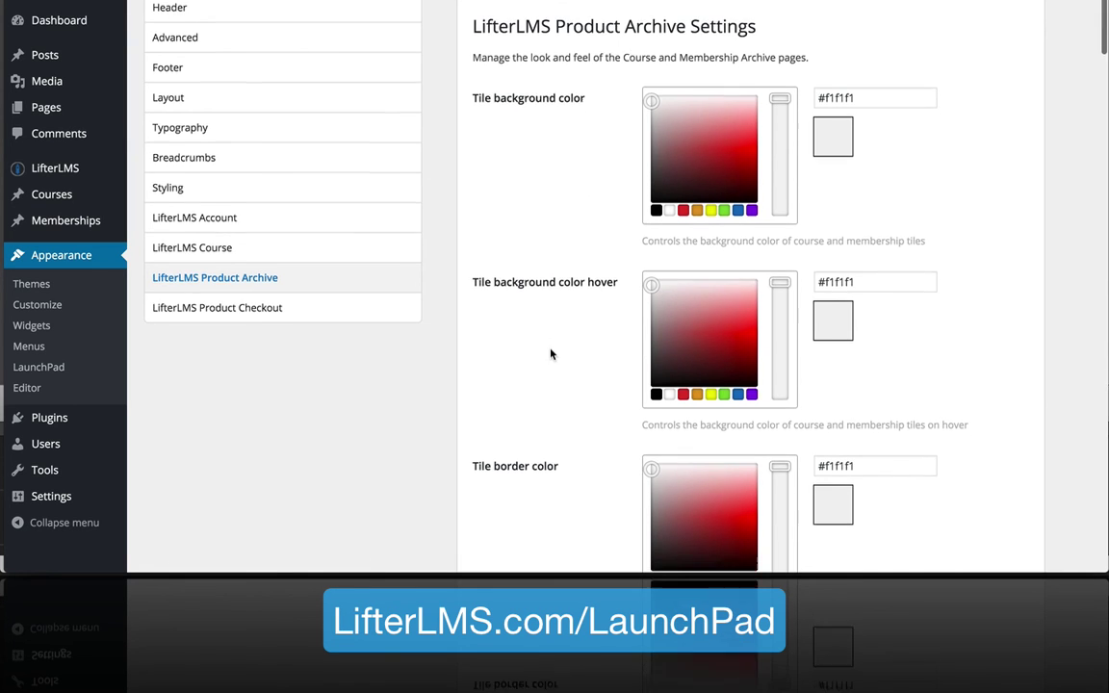
scroll(550, 354, down, 10)
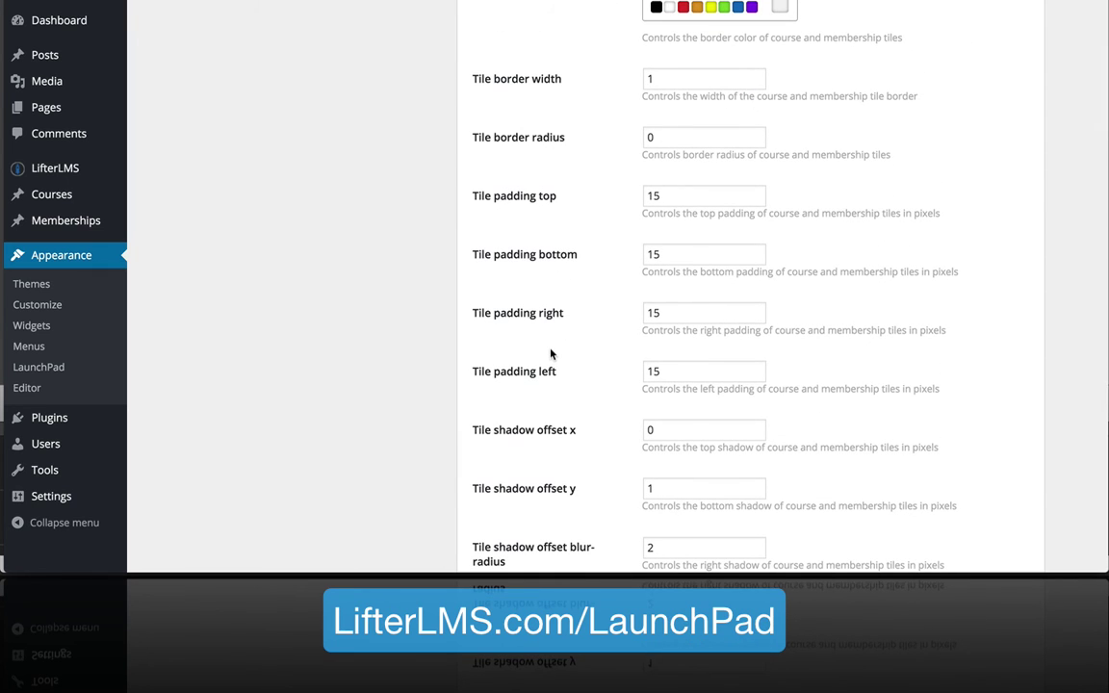
scroll(539, 145, up, 1)
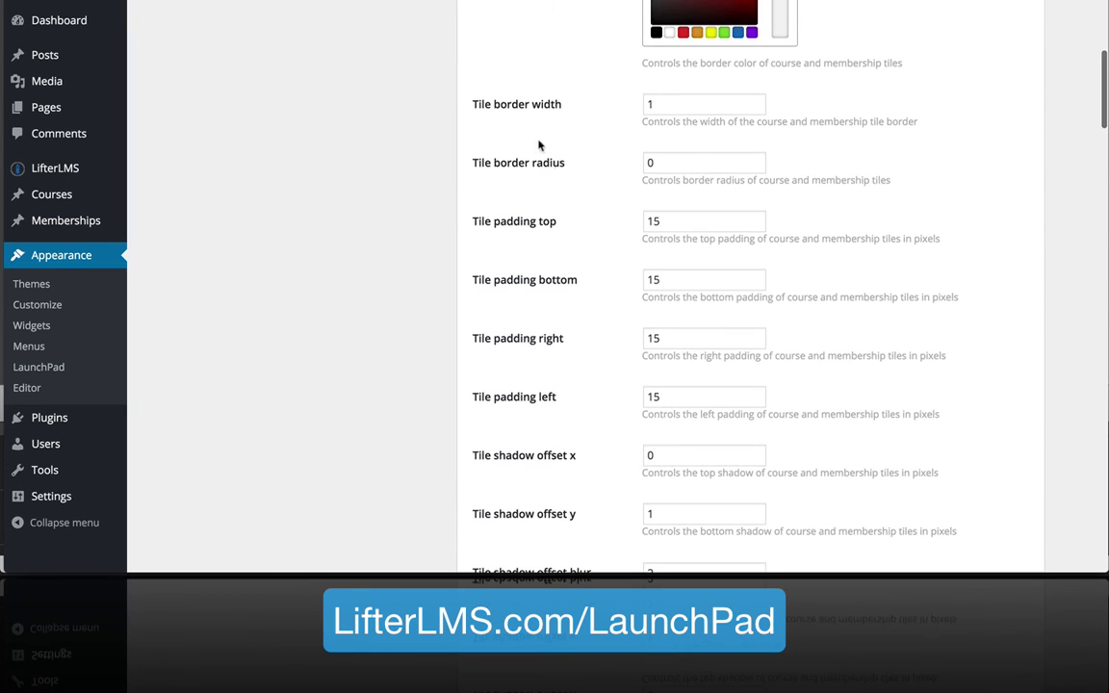
scroll(526, 173, up, 10)
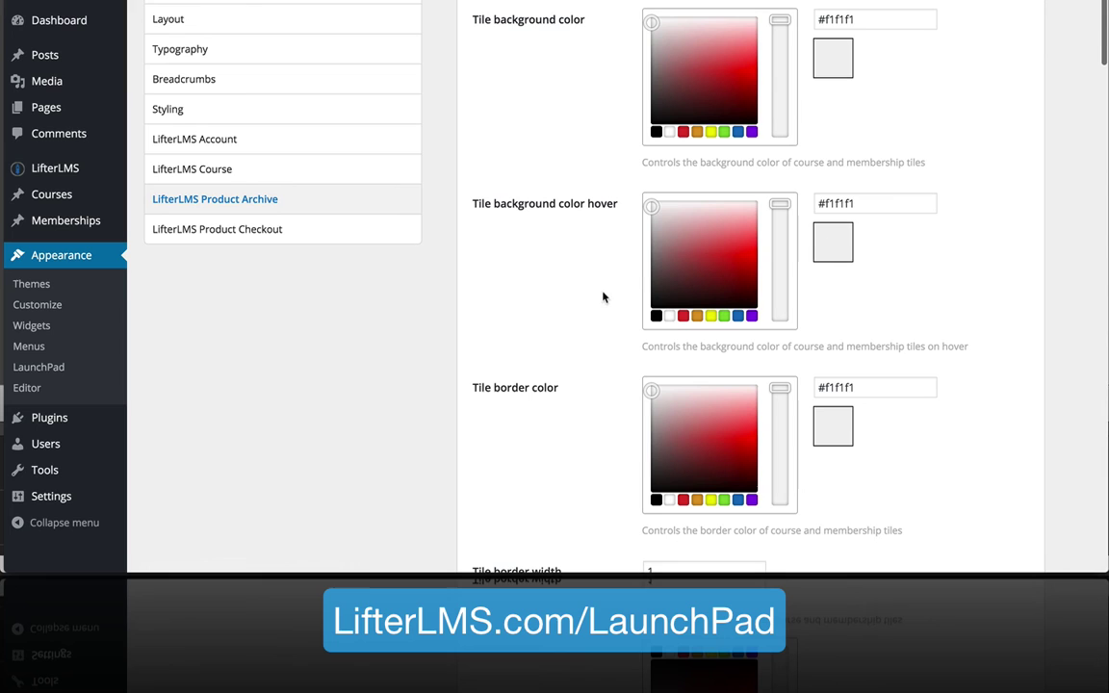
scroll(589, 169, down, 12)
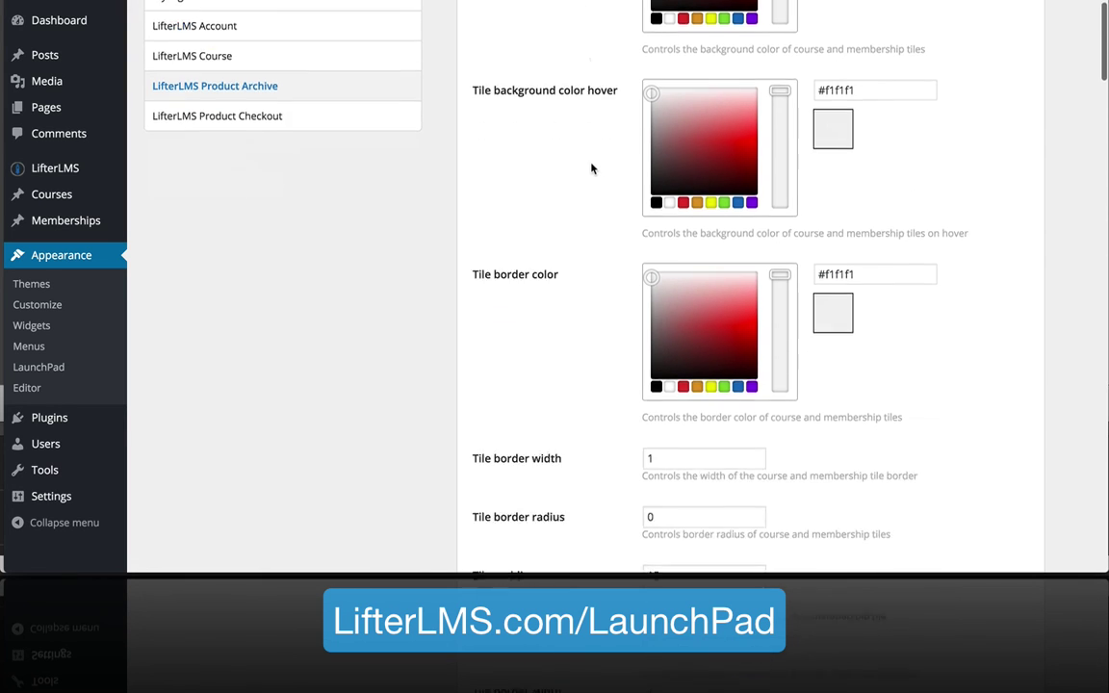
scroll(591, 168, down, 1)
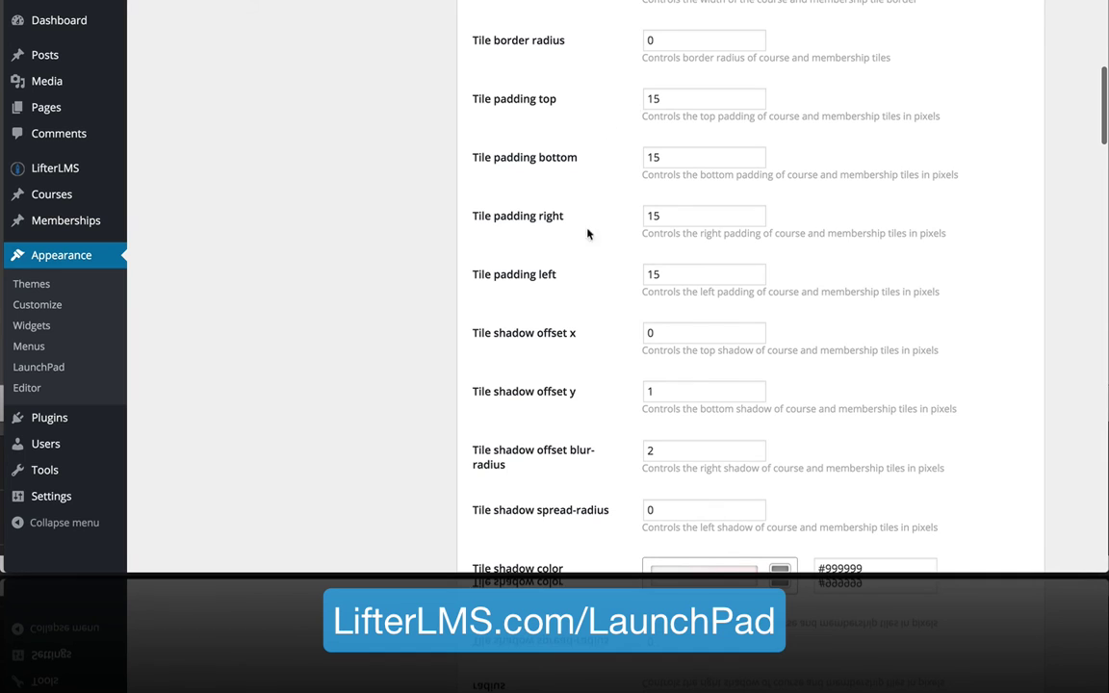
scroll(587, 233, down, 7)
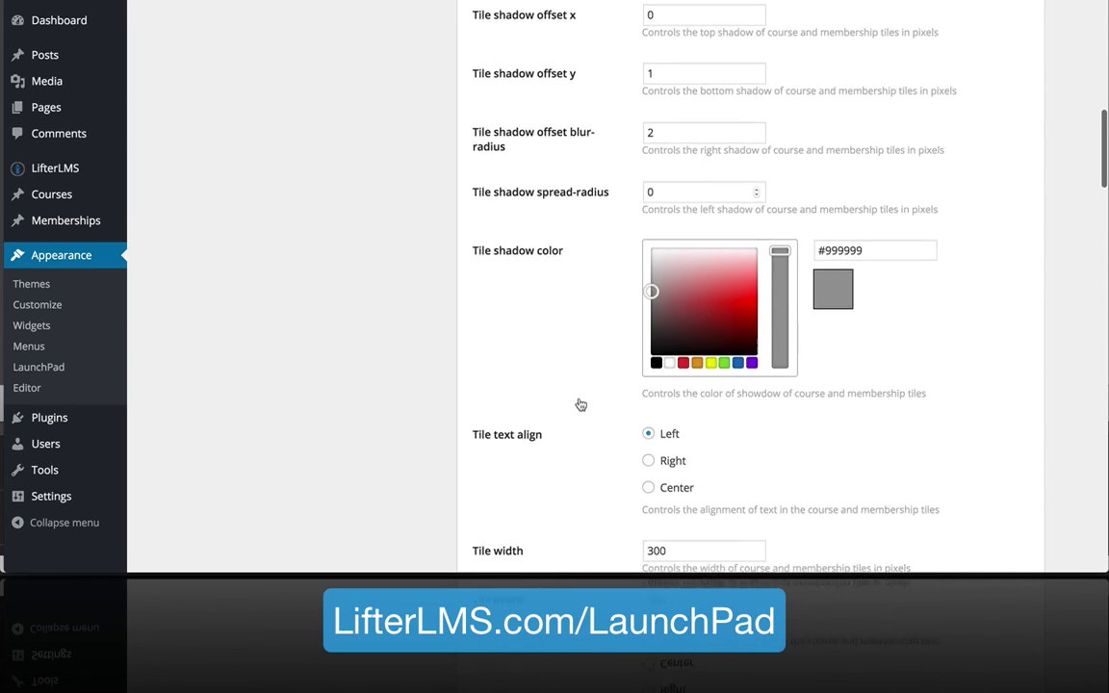
scroll(580, 404, down, 4)
scroll(577, 366, down, 2)
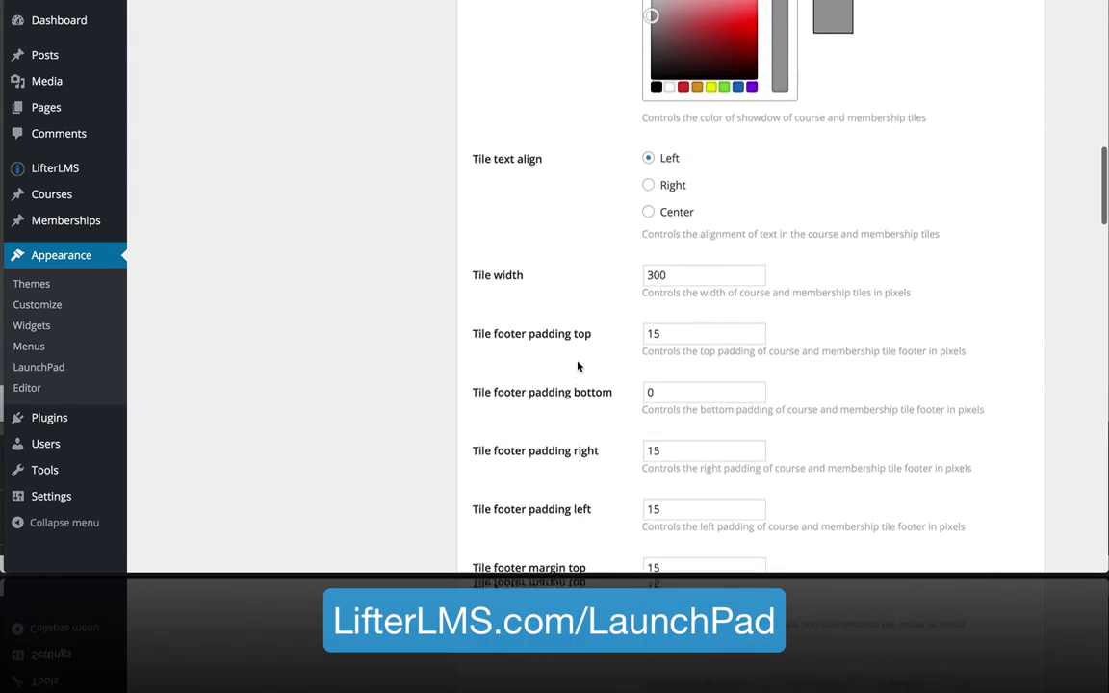
scroll(578, 365, down, 15)
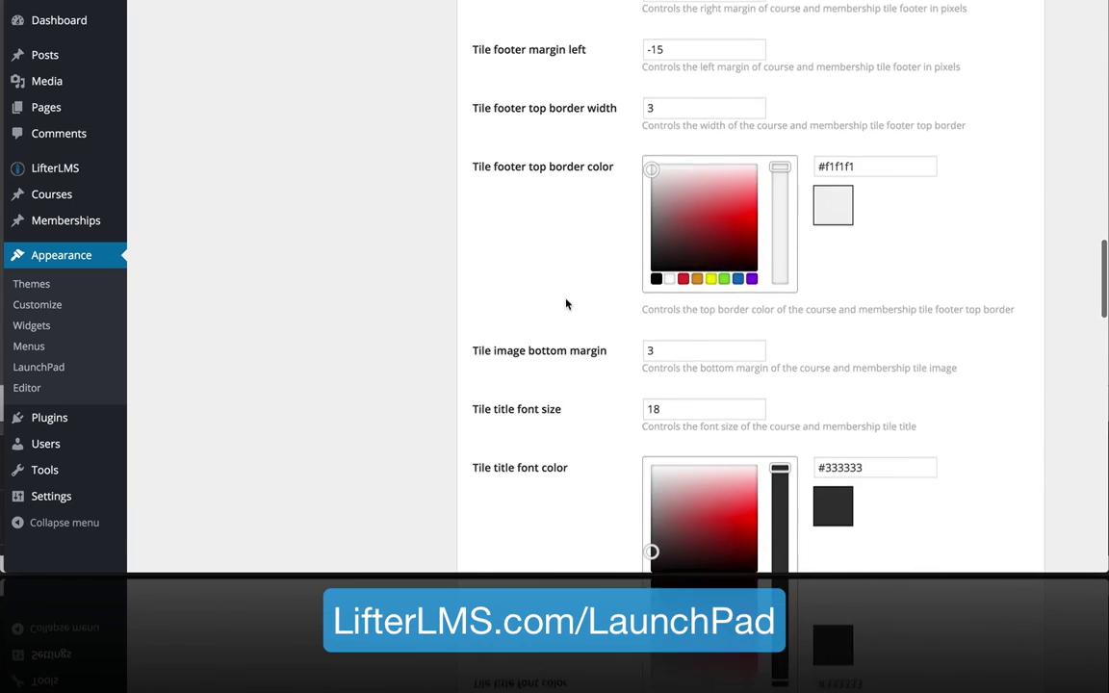
scroll(565, 304, down, 9)
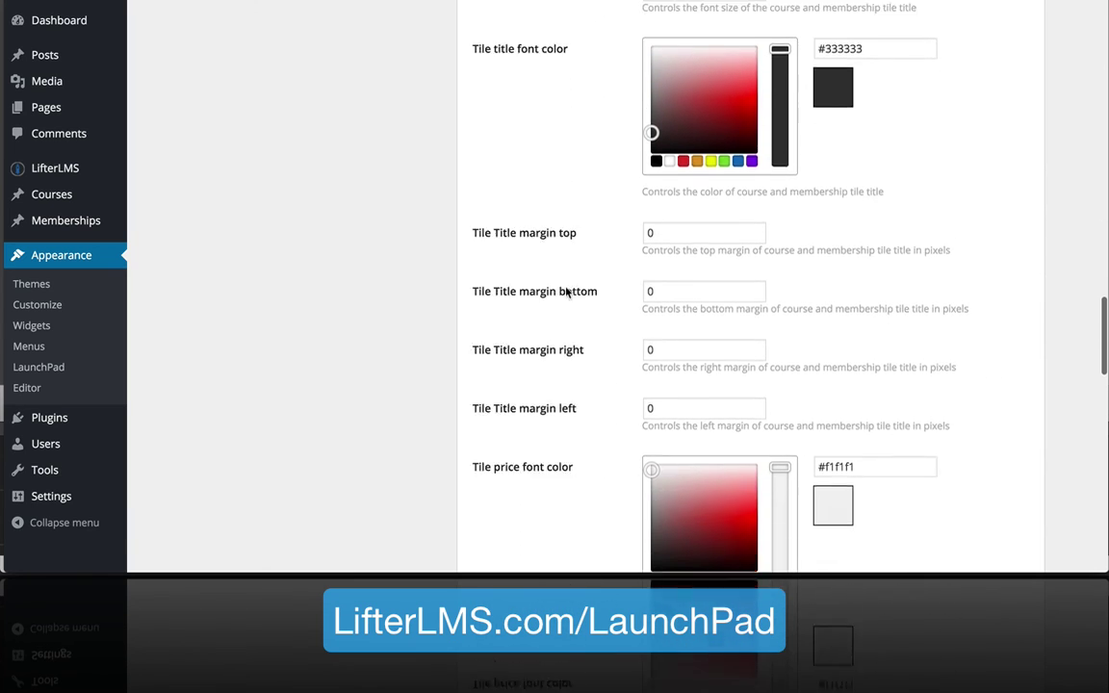
scroll(566, 291, down, 14)
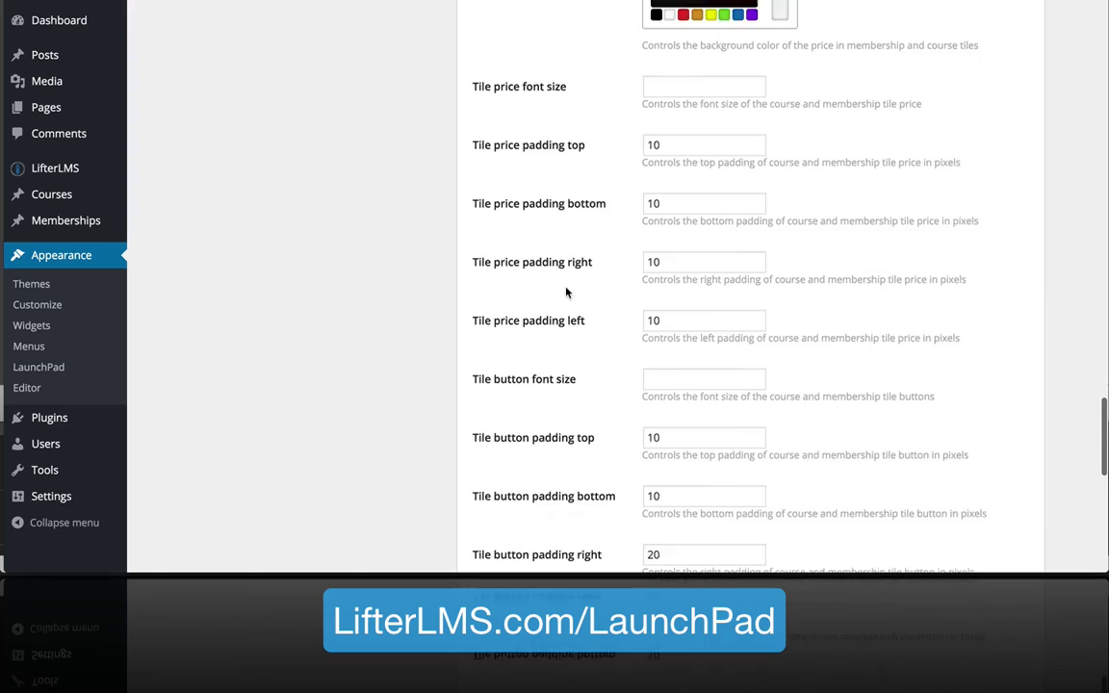
scroll(566, 292, down, 15)
scroll(565, 292, up, 20)
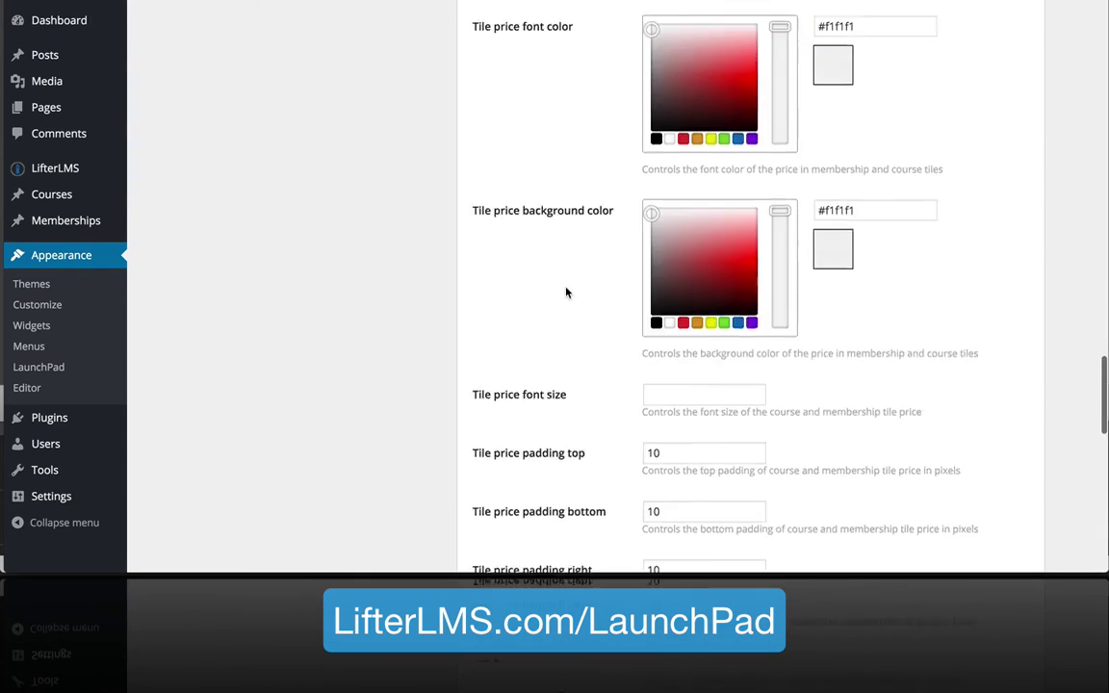
scroll(566, 292, up, 20)
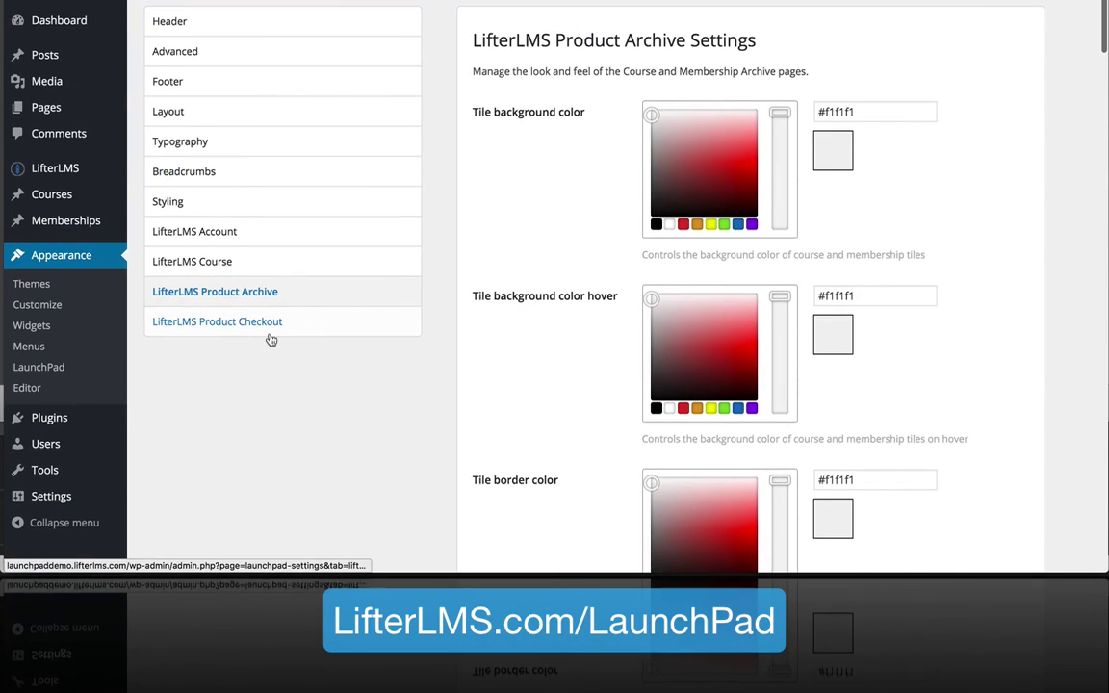
- Review checkout settings: title 'Confirm Purchase', #cccccc sub-section borders and 2-pixel price-option border
click(271, 337)
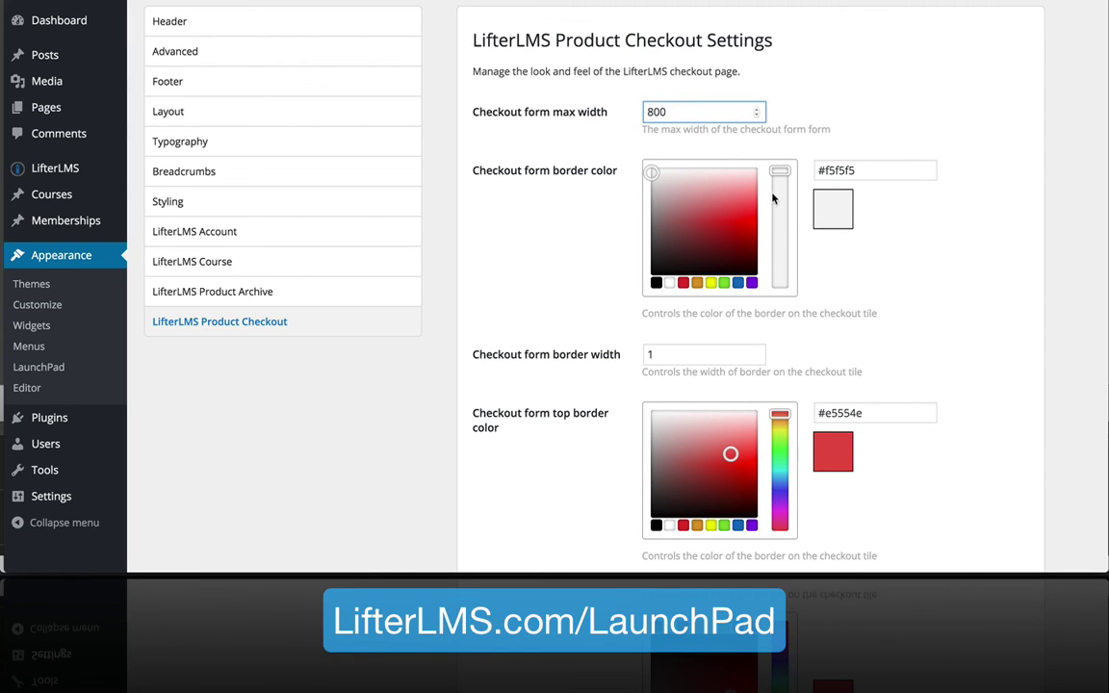
scroll(773, 198, down, 3)
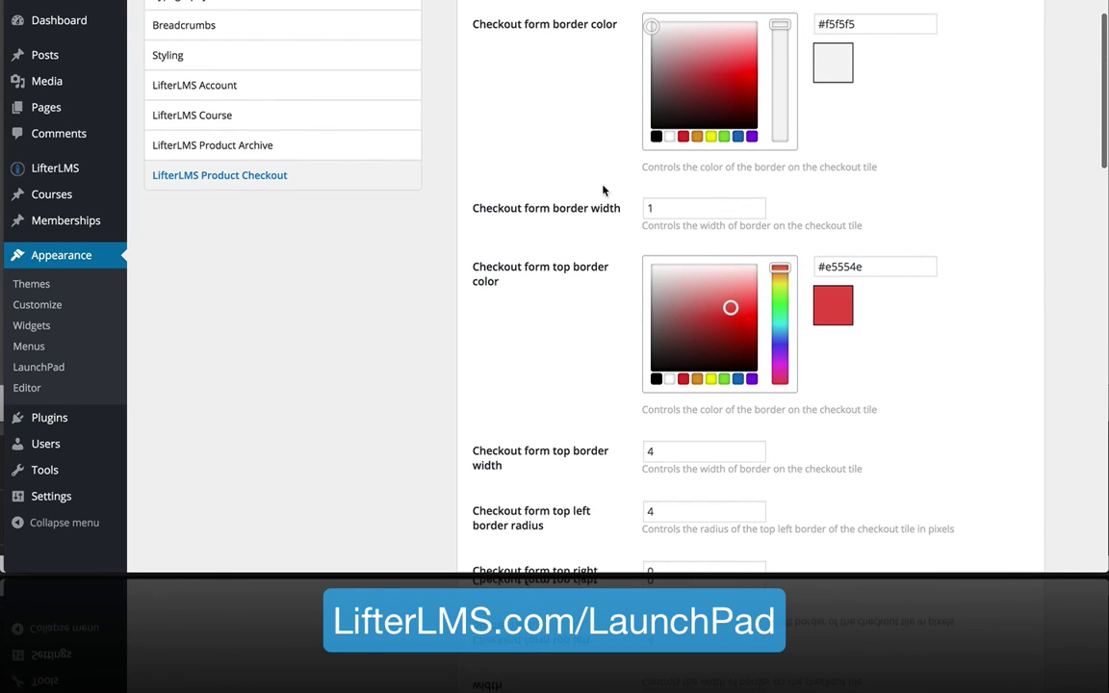
scroll(572, 421, down, 7)
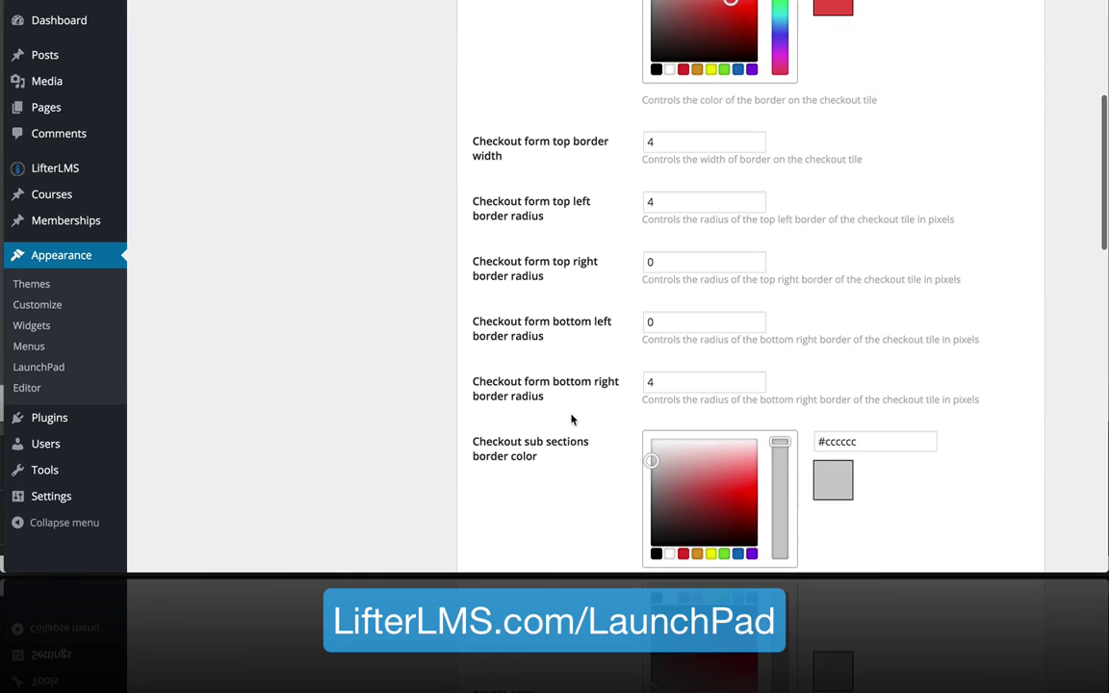
scroll(571, 421, down, 2)
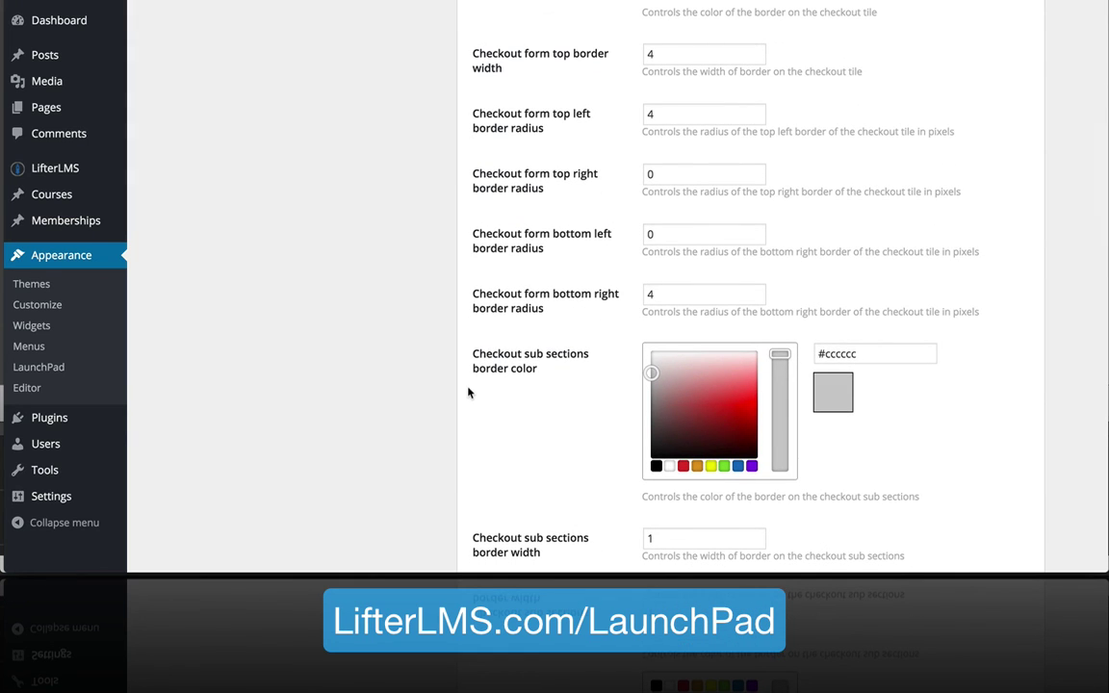
scroll(468, 392, down, 4)
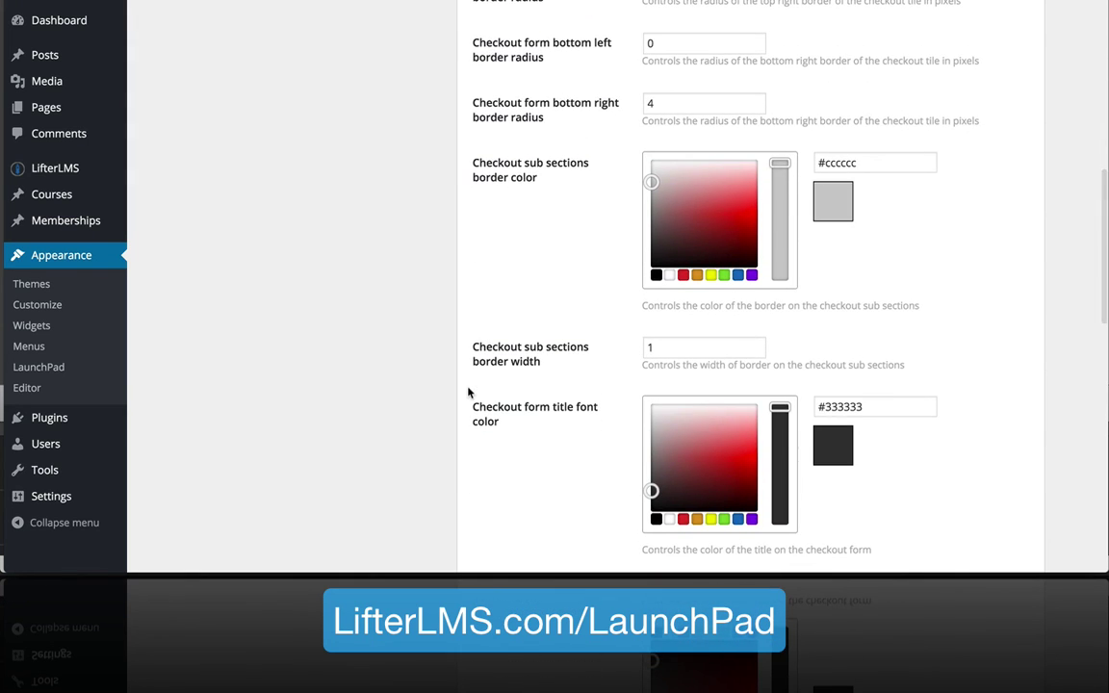
scroll(498, 417, down, 7)
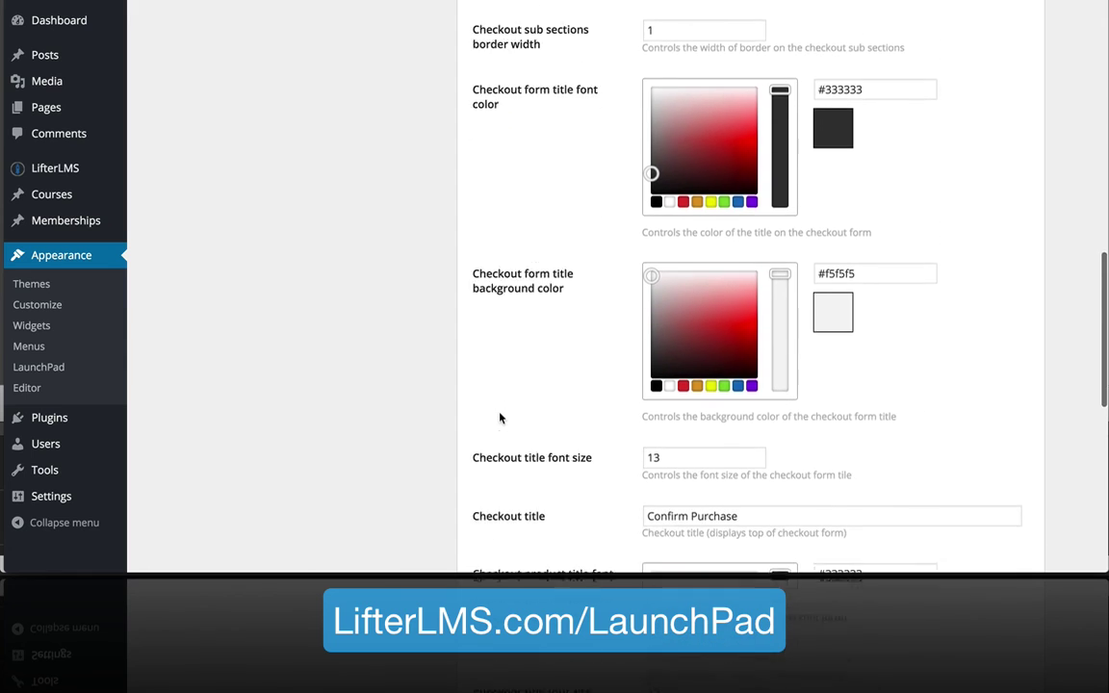
scroll(498, 416, down, 5)
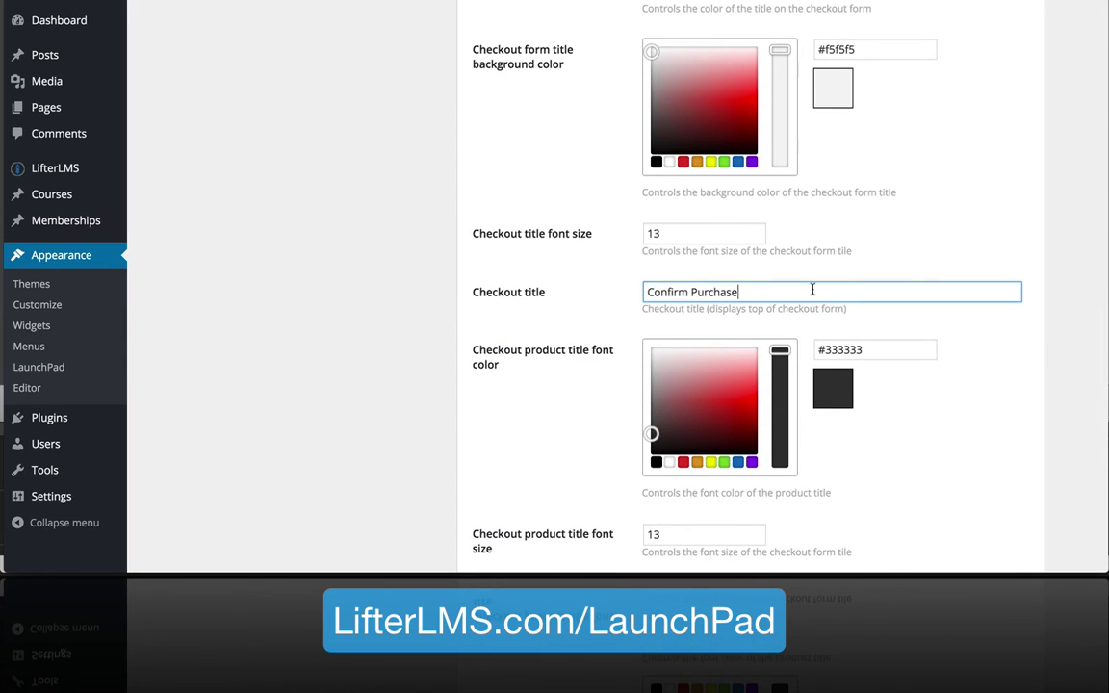
scroll(812, 288, down, 8)
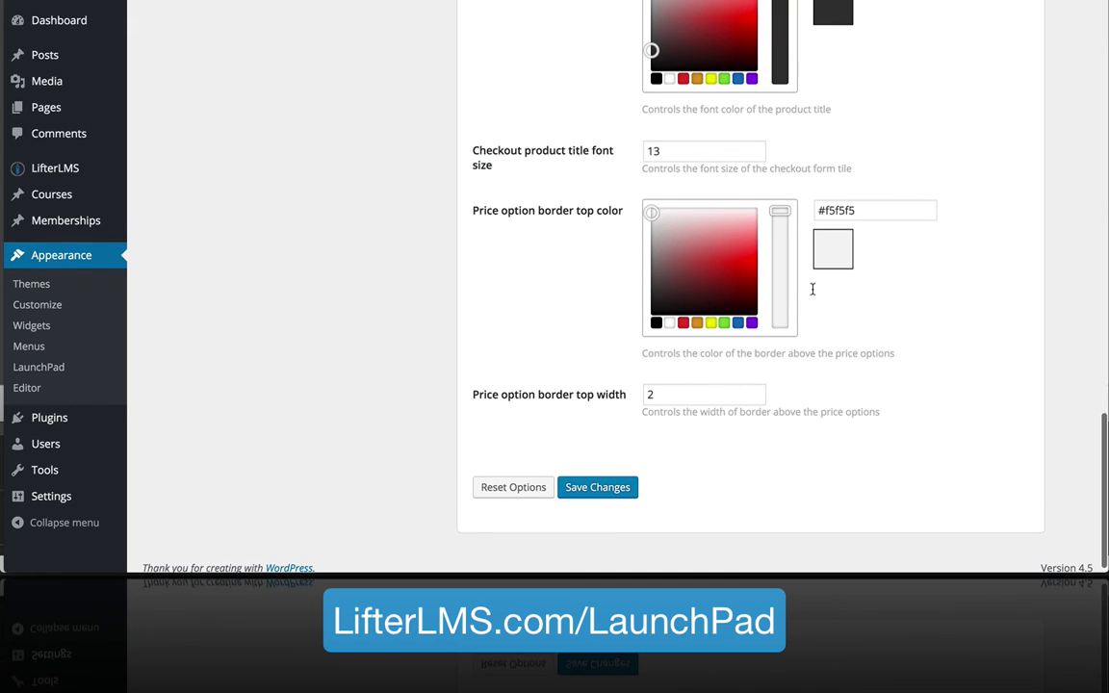
scroll(812, 289, up, 20)
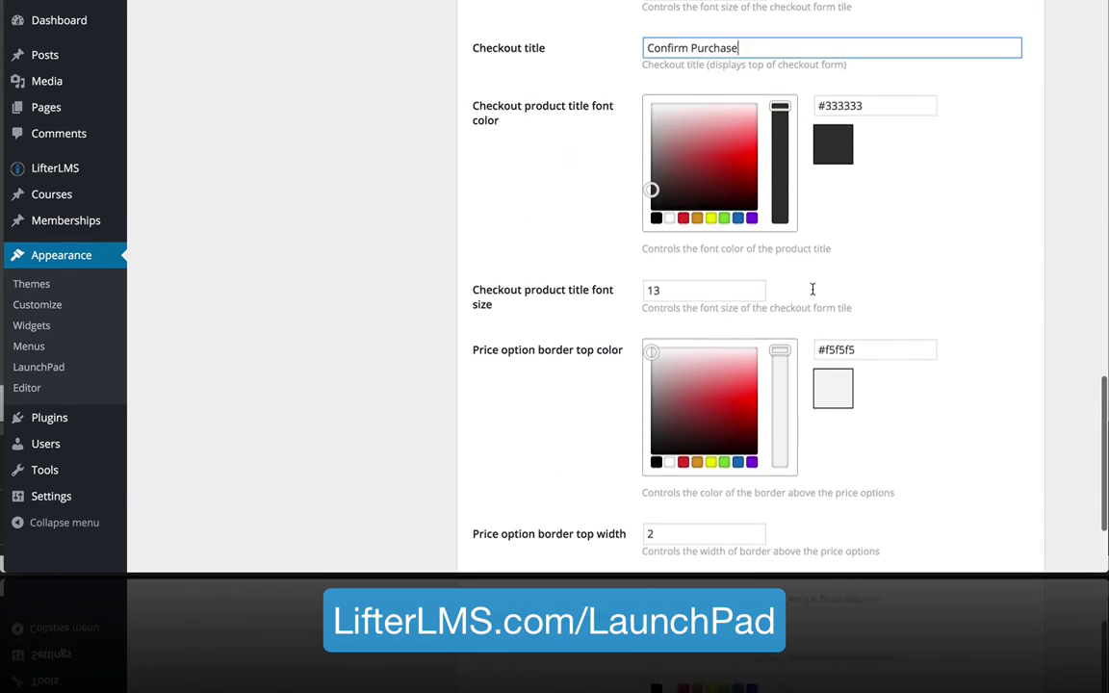